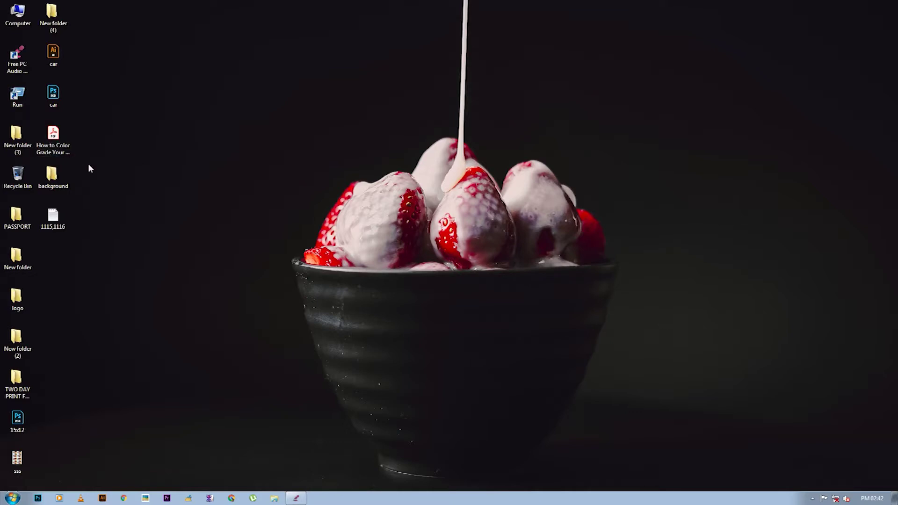
- Open the background folder and view the matthew-brodeur brick-wall photo in Picasa Photo Viewer
double_click(51, 176)
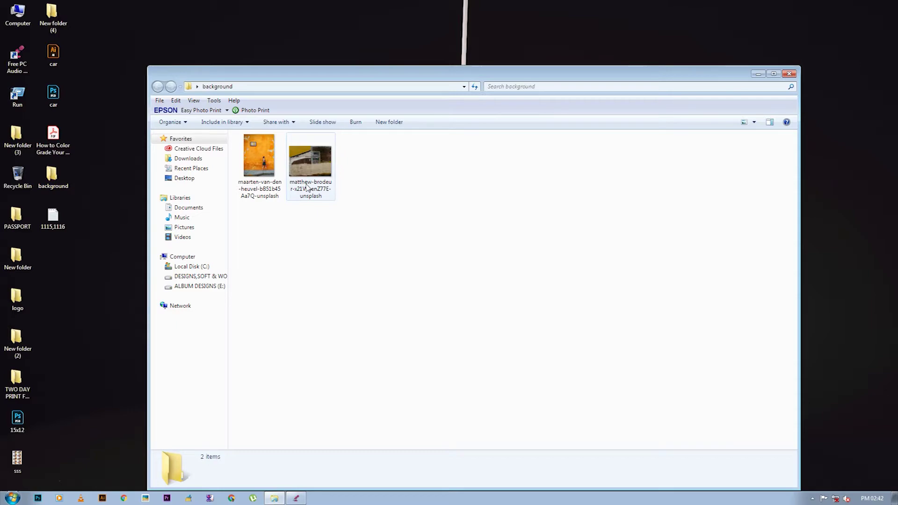
double_click(308, 187)
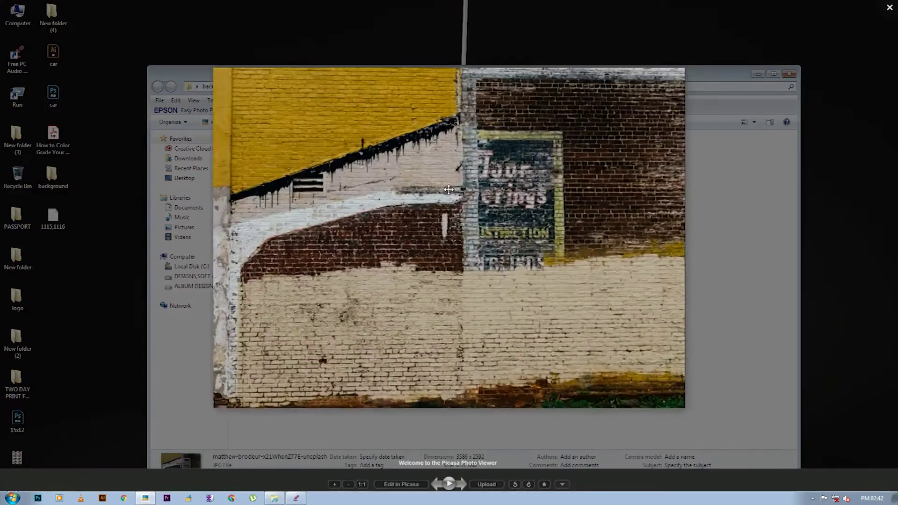
- Send the brick-wall photo from Picasa to Adobe Photoshop CC 2019 with Open With
scroll(448, 189, "down", 1)
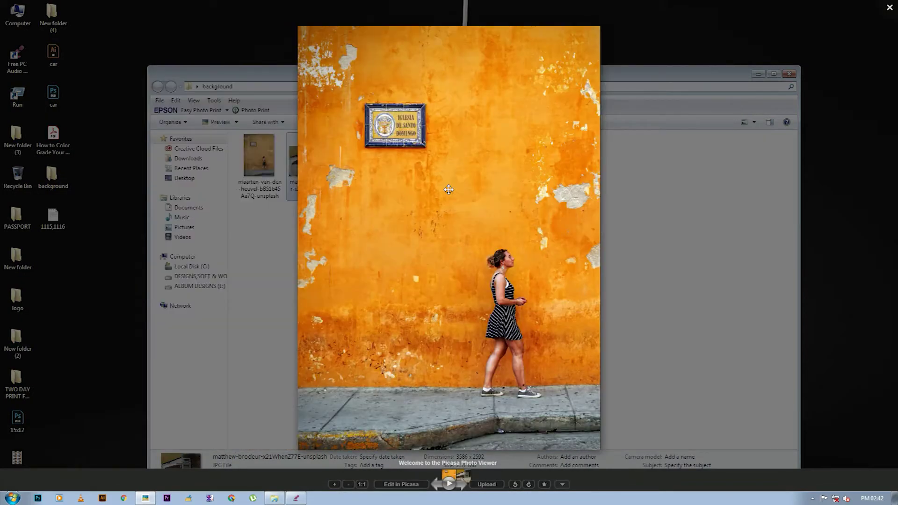
scroll(448, 189, "up", 1)
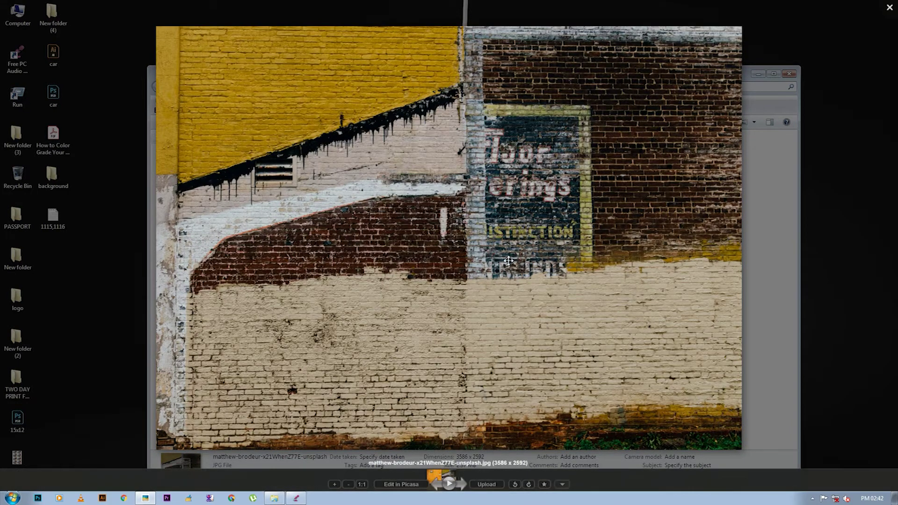
left_click(563, 484)
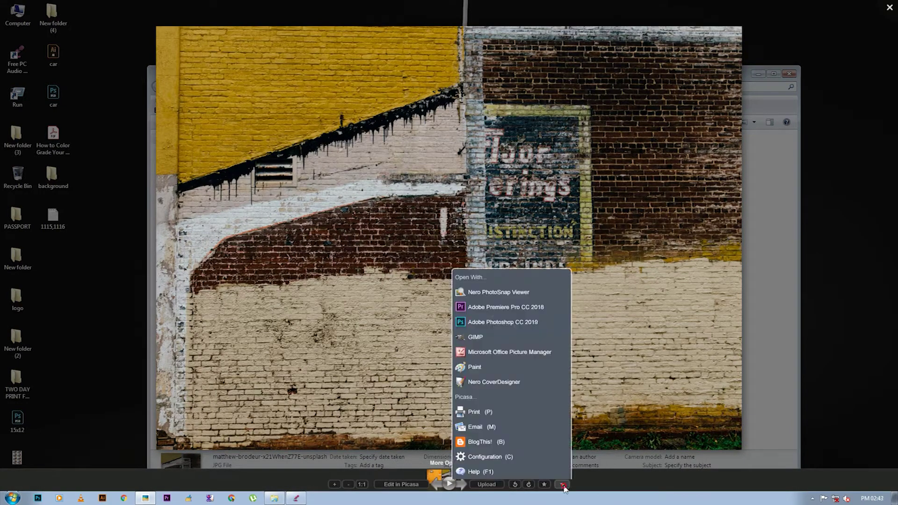
left_click(487, 322)
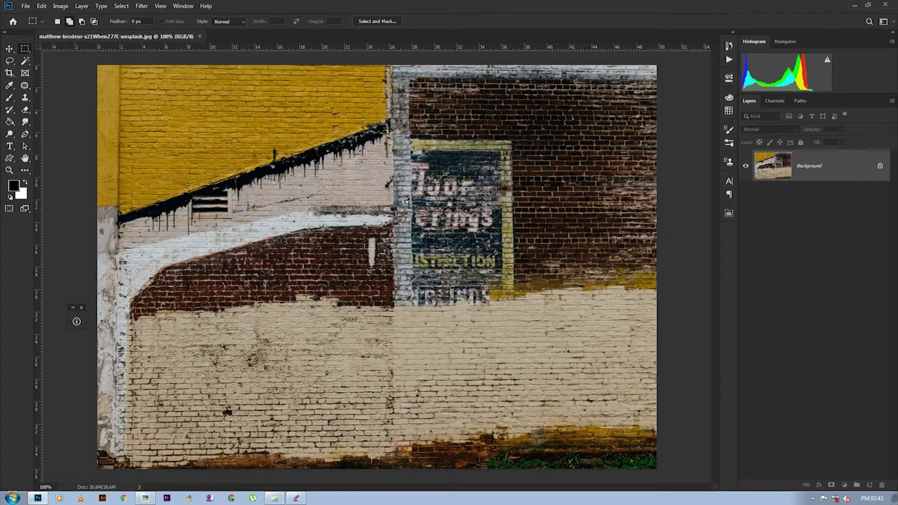
- Create a blank A4 landscape document, 297 x 210 mm at 300 pixels/inch
key("ctrl+n")
left_click(9, 49)
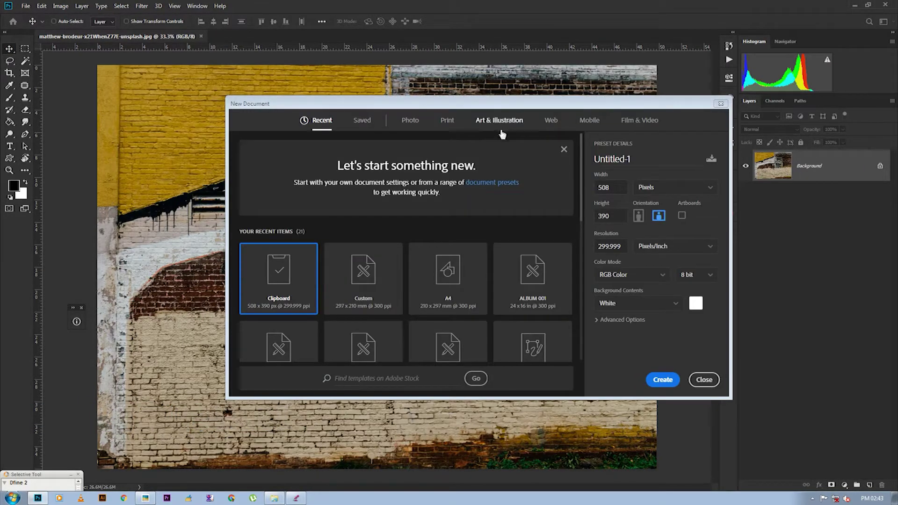
left_click(461, 275)
left_click(658, 218)
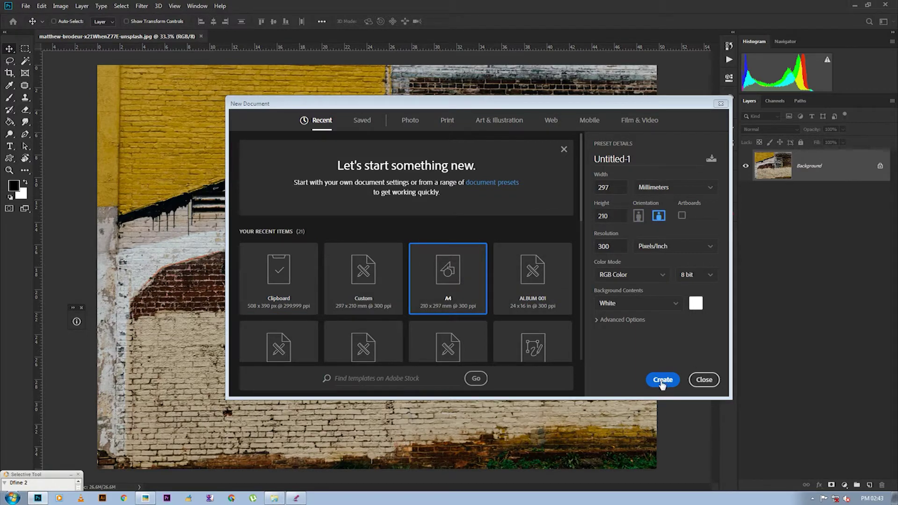
left_click(662, 380)
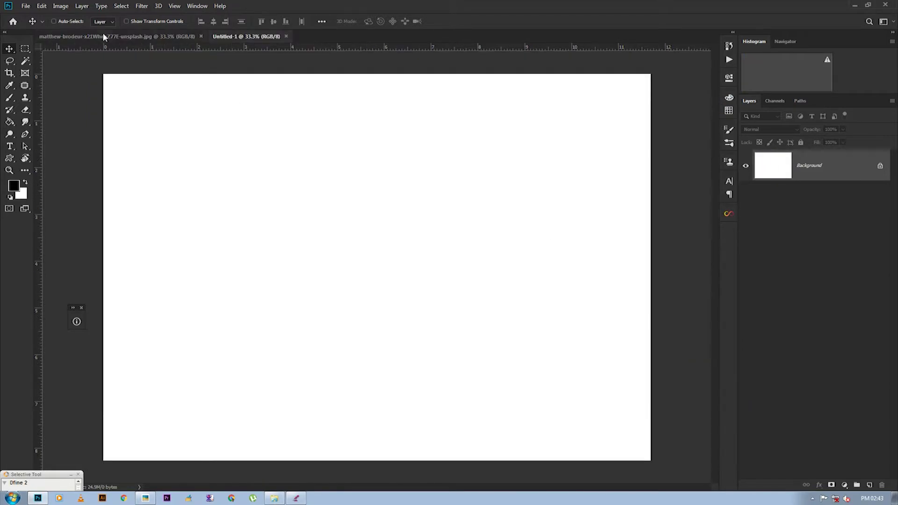
left_click(98, 40)
- Copy the brick-wall photo into Untitled-1 as Layer 1 and close the original photo
left_click_drag(279, 143, 385, 285)
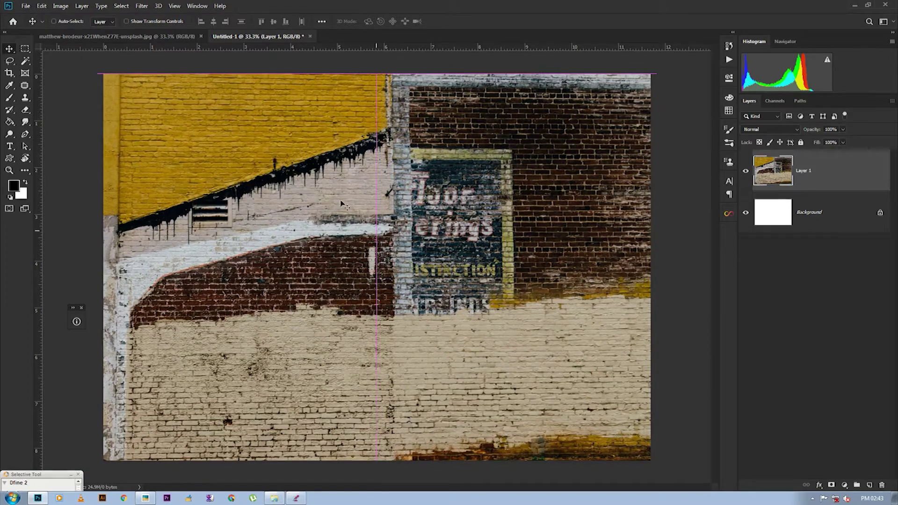
left_click(164, 36)
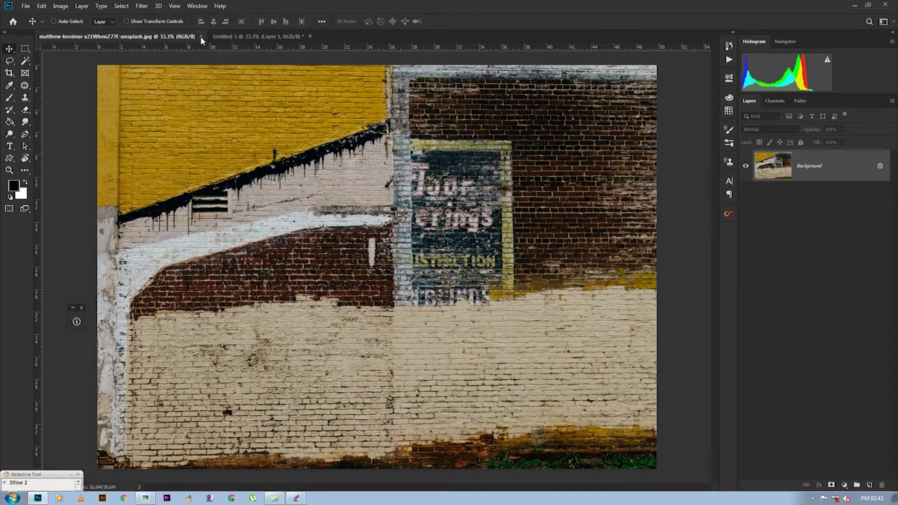
left_click(201, 36)
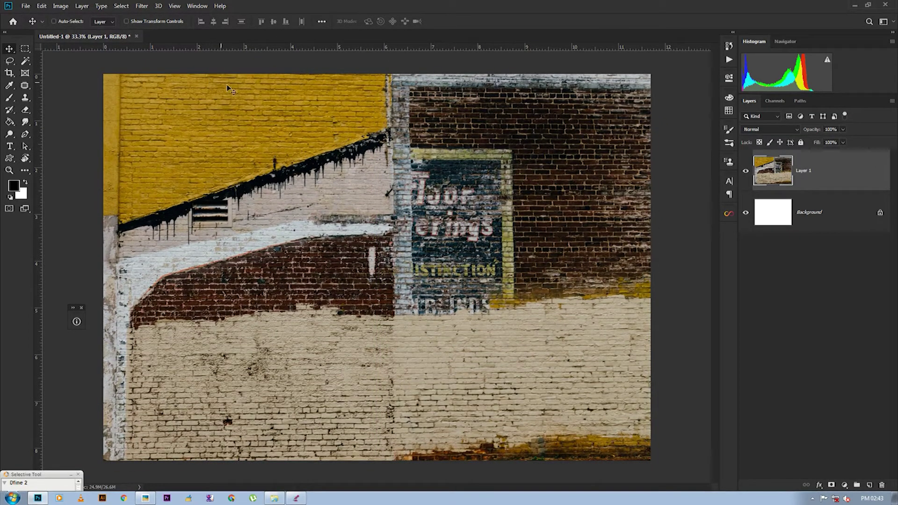
- Rotate the brick wall -1°, shift it up and scale it to 105.77% to fill the canvas
key("ctrl+t")
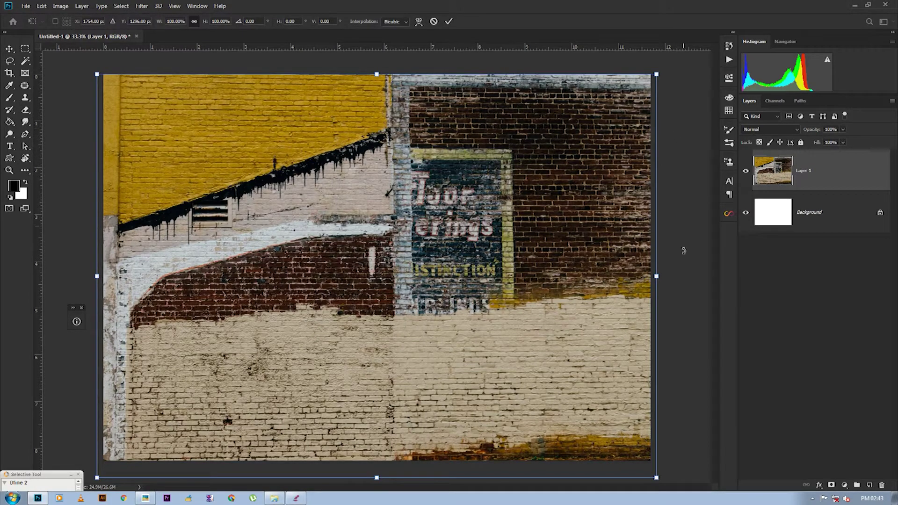
left_click_drag(686, 92, 678, 84)
mouse_move(512, 173)
left_mouse_down()
mouse_move(512, 157)
mouse_move(511, 164)
left_mouse_up()
left_click_drag(653, 53, 680, 81)
key("Return")
left_click(9, 72)
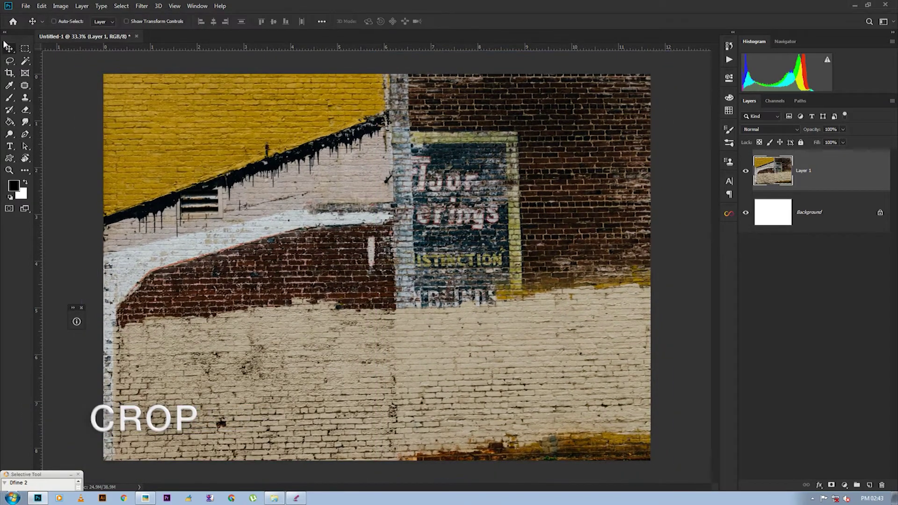
- Cancel the crop and rename Layer 1 to 'neon light background'
left_click(252, 22)
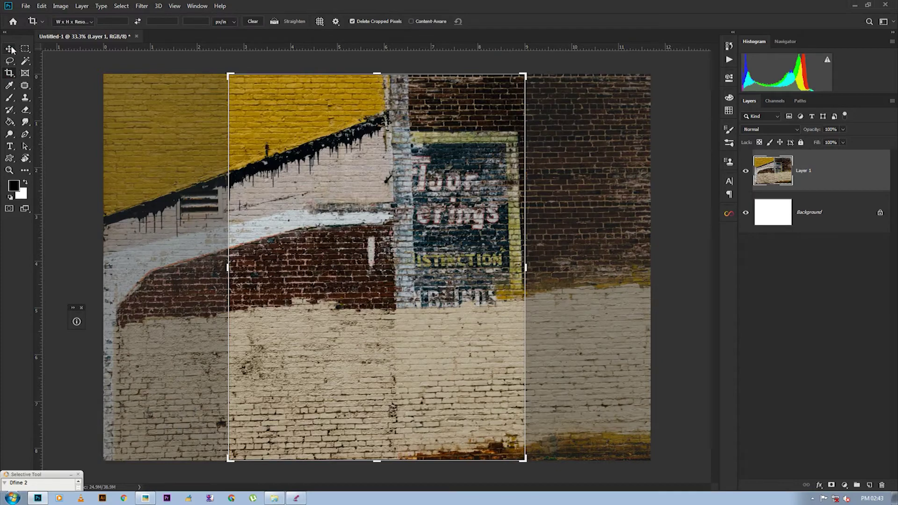
key("Escape")
key("v")
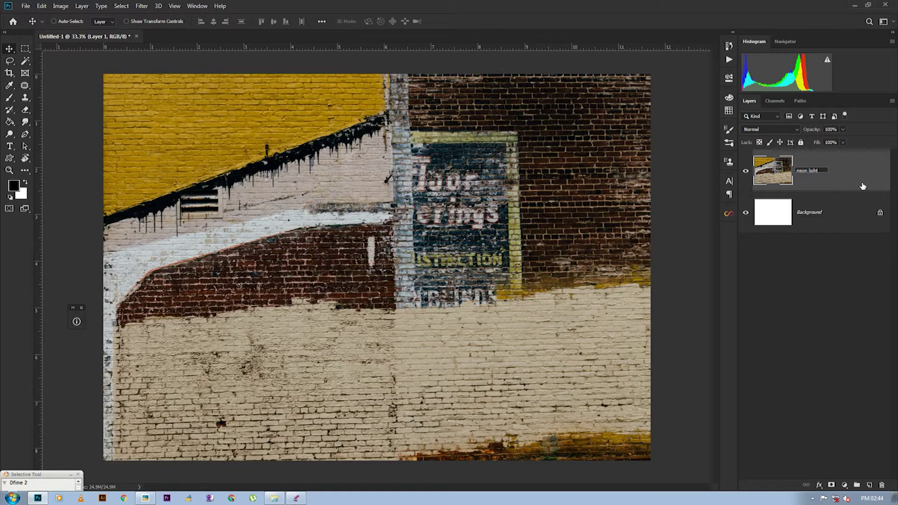
key("Return")
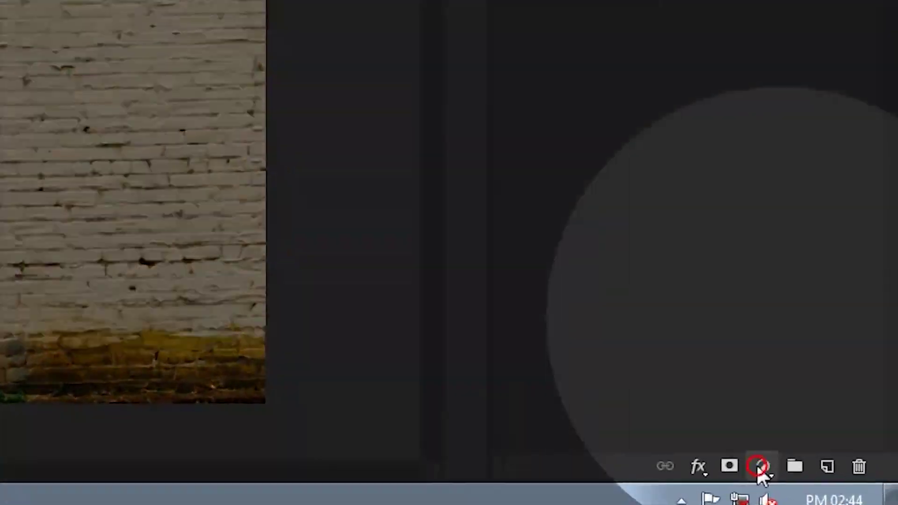
left_click(844, 485)
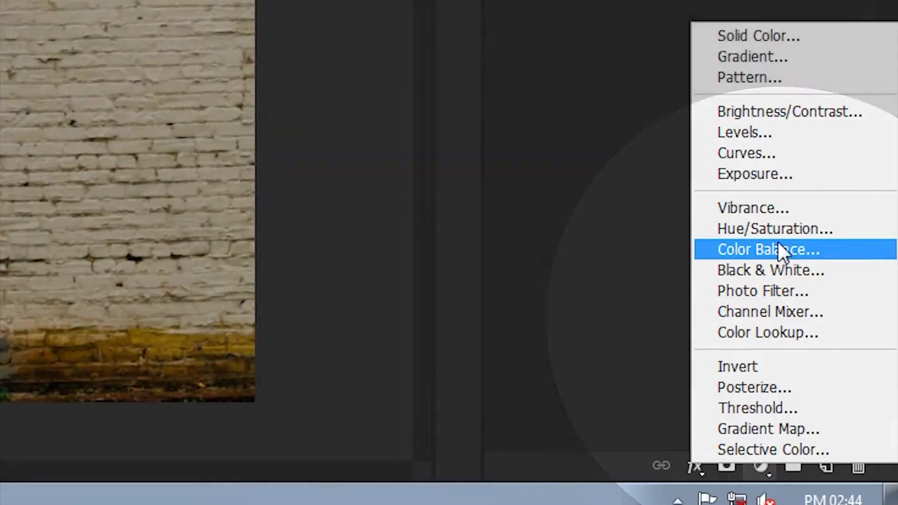
- Add a Hue/Saturation 1 layer with Saturation -100 and Lightness -80 over the brick wall
key("Escape")
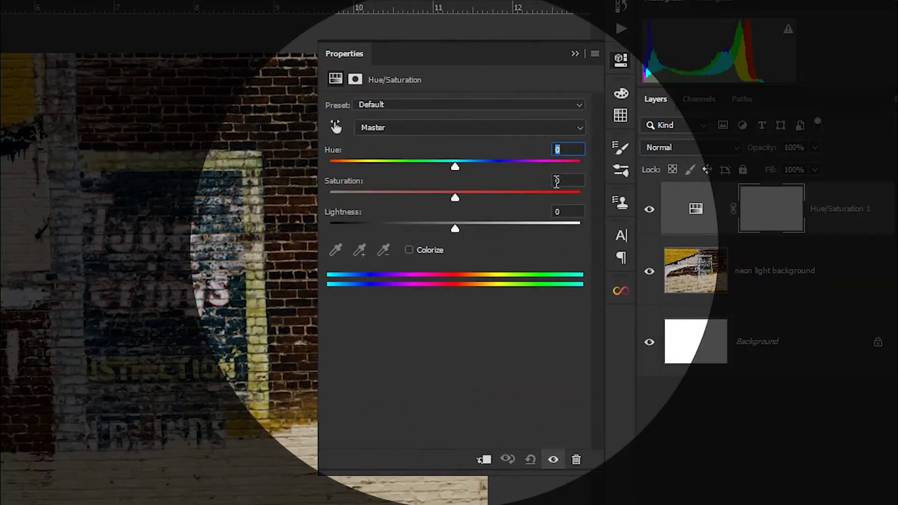
left_click(569, 182)
type("-100")
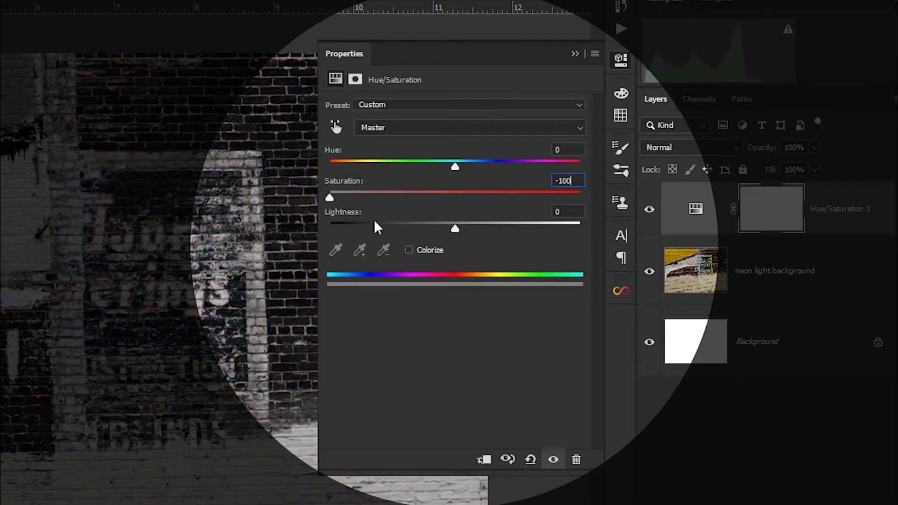
key("Tab")
type("80")
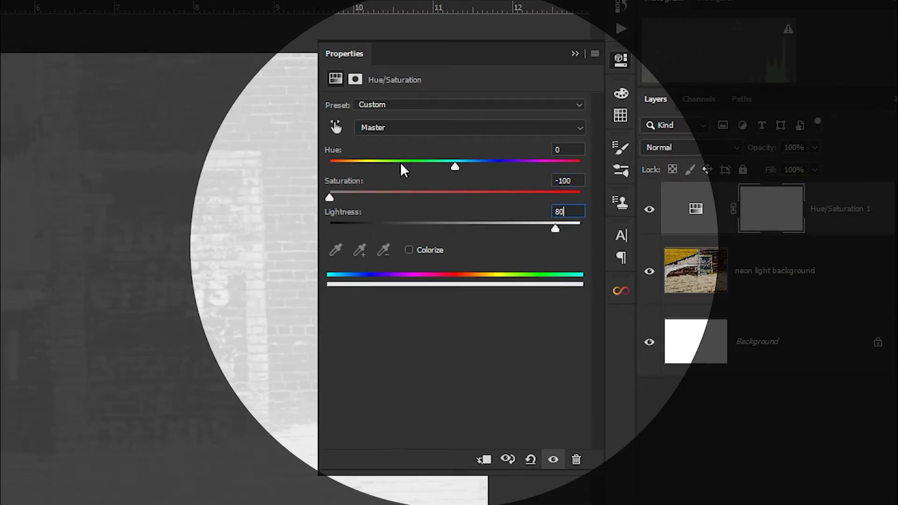
left_click(554, 212)
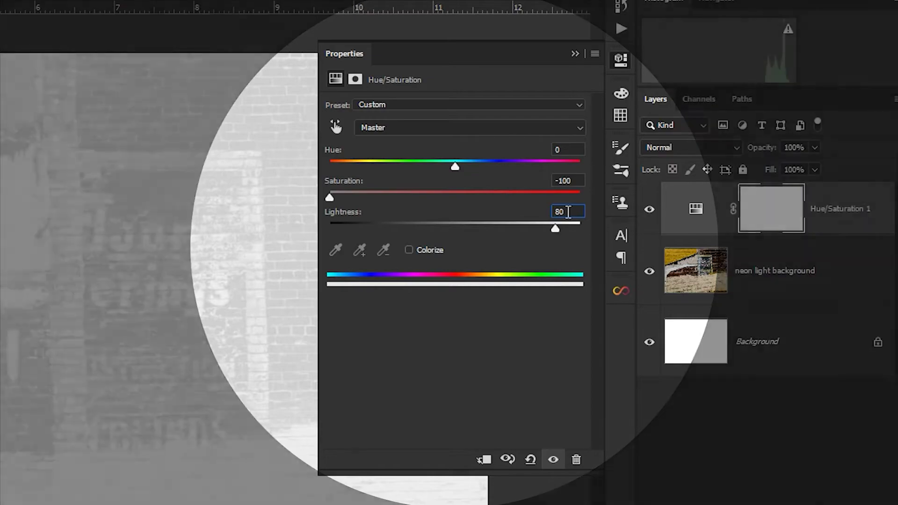
type("-")
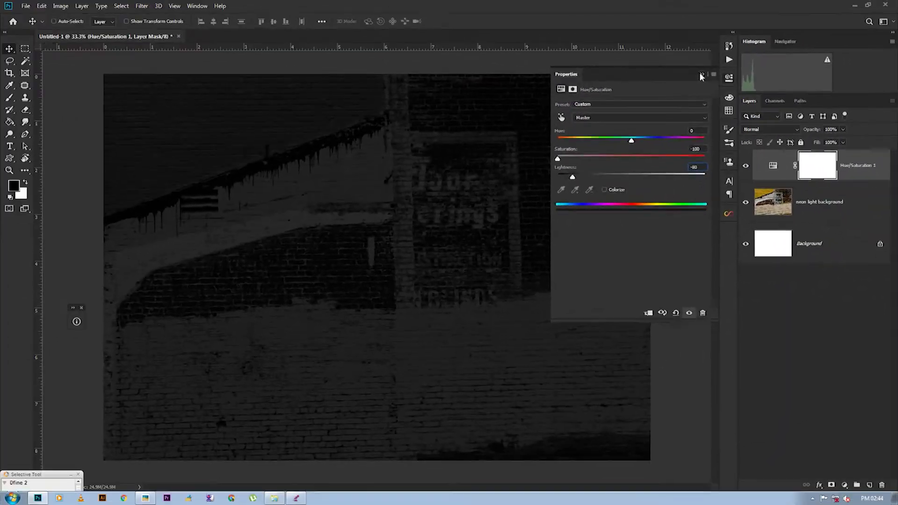
left_click(614, 60)
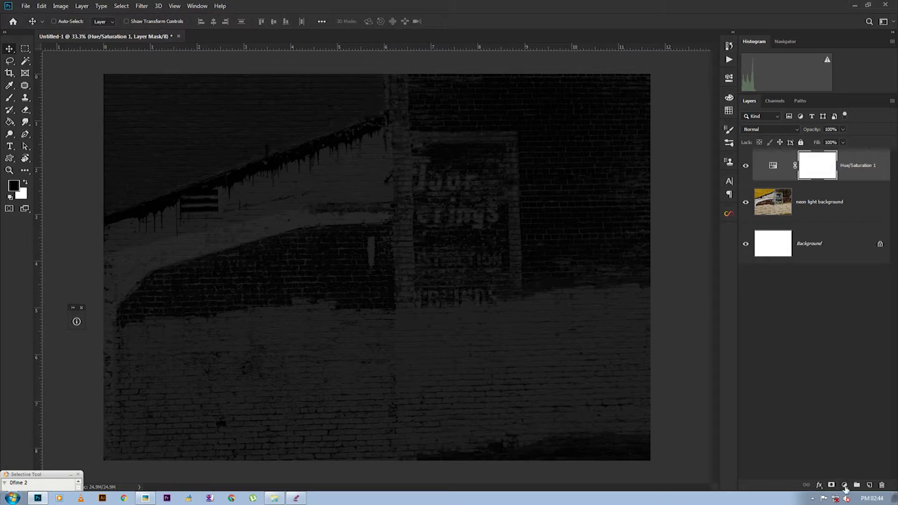
left_click(844, 486)
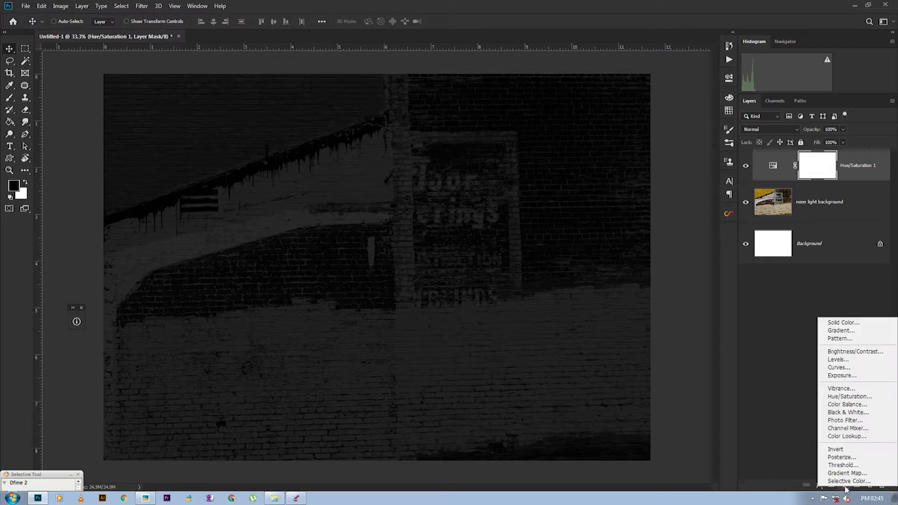
- Add a Levels 1 adjustment with a slightly raised shadow input to darken the wall further
left_click(839, 359)
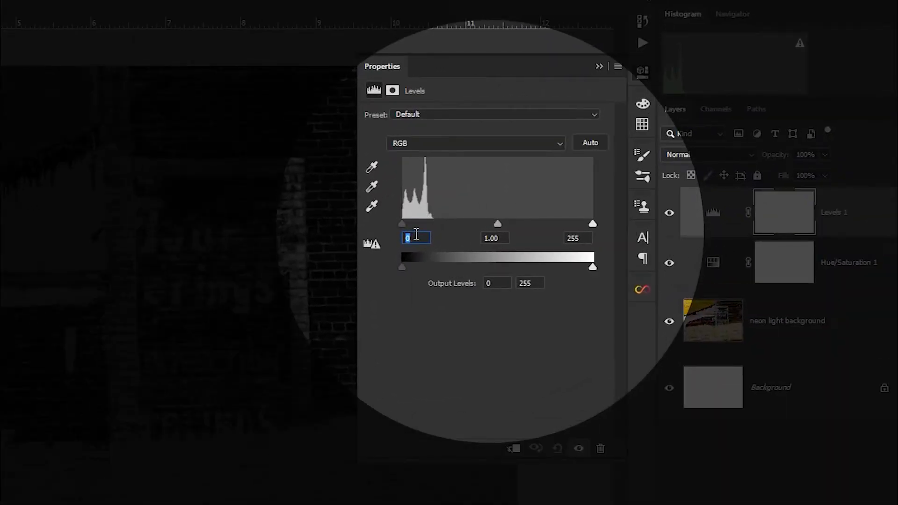
key("Up")
key("Up")
key("Up")
key("Up")
key("Up")
key("Up")
key("Up")
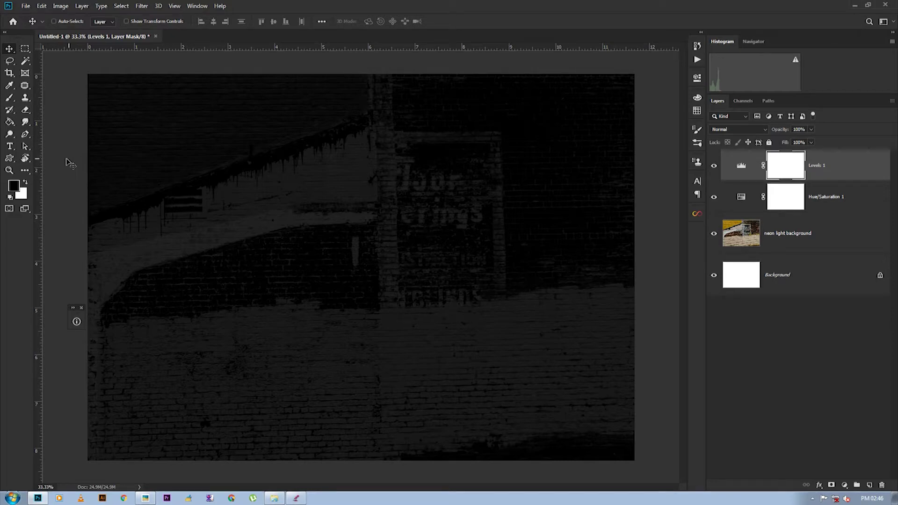
left_click(10, 146)
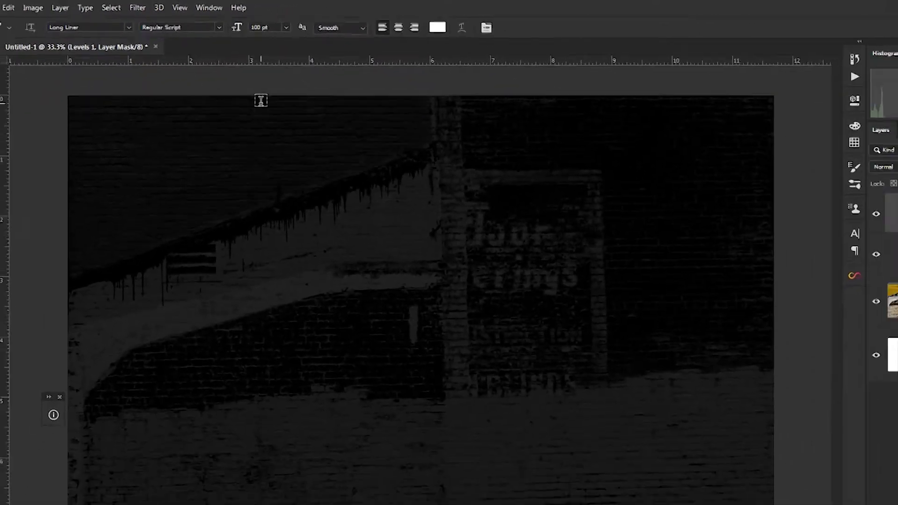
- Write 'Photoshop' in 100 pt white Long Liner, lowercase after the P, centred on the wall
type("100")
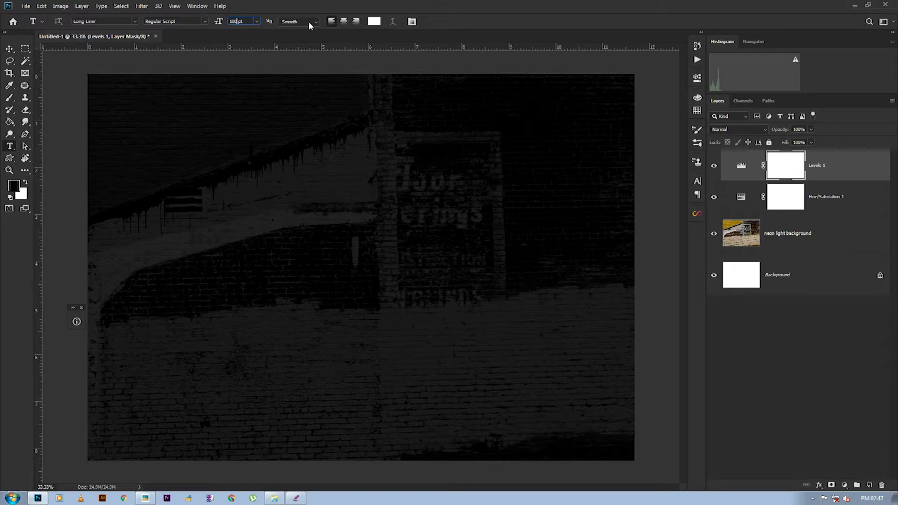
left_click(274, 255)
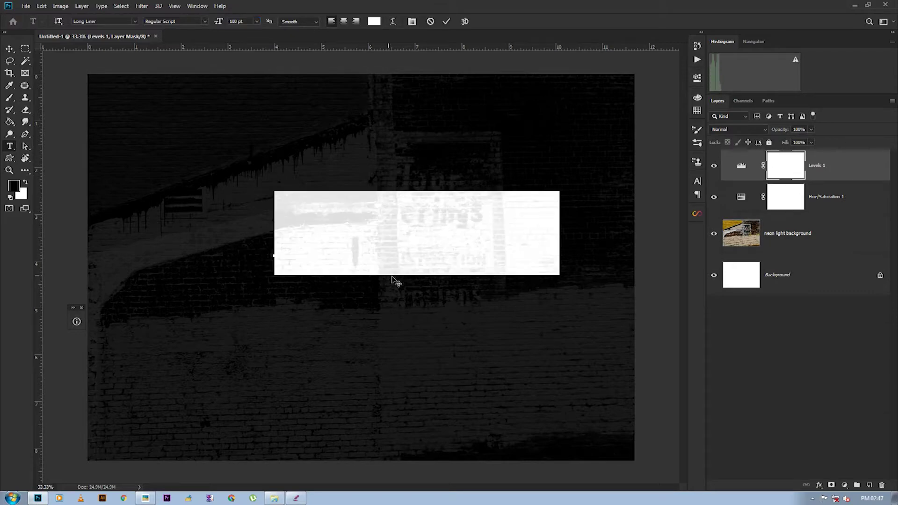
type("PHOTOSHOP")
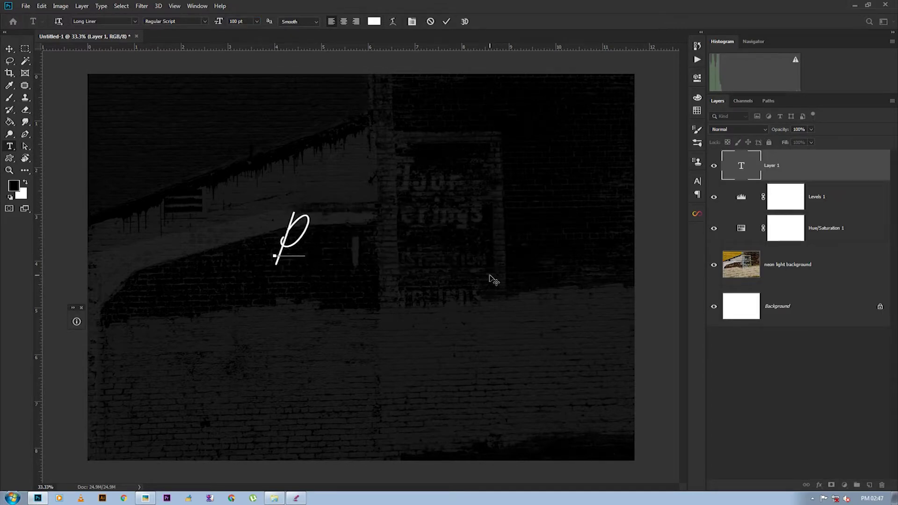
left_click_drag(531, 232, 300, 229)
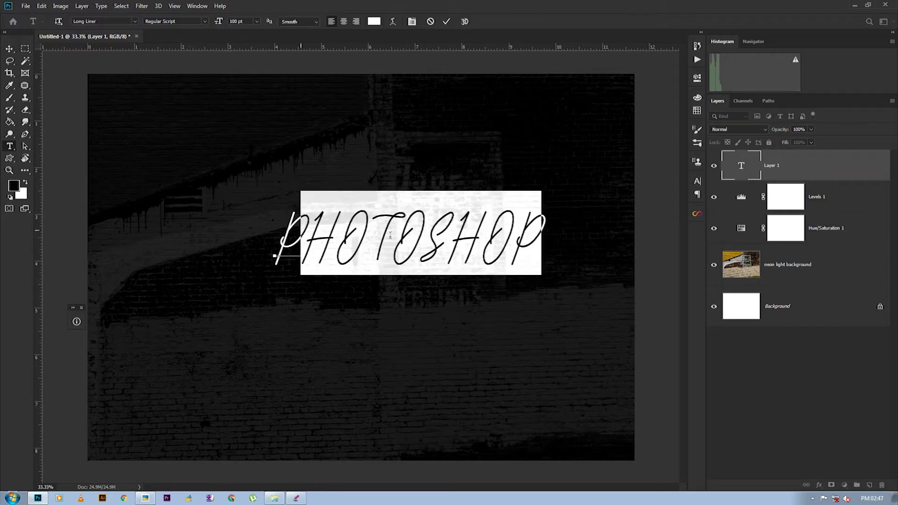
left_click(412, 23)
left_click(620, 247)
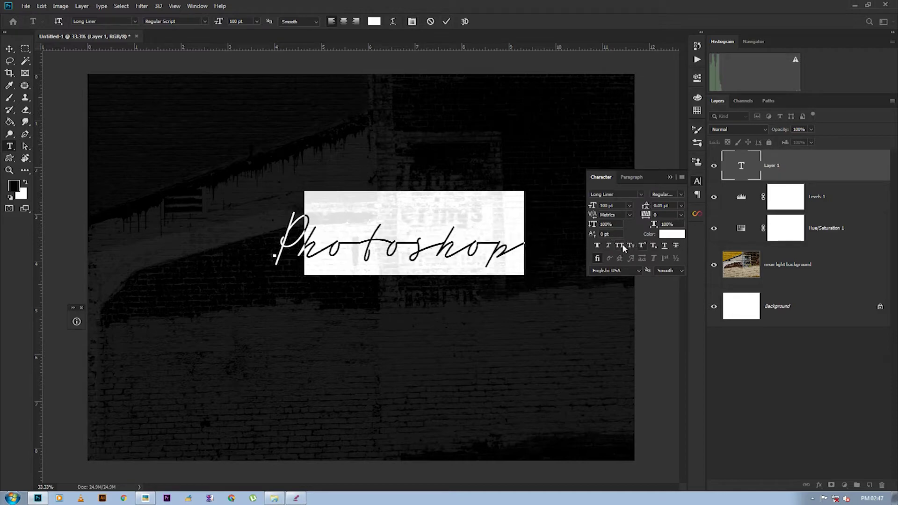
left_click(10, 49)
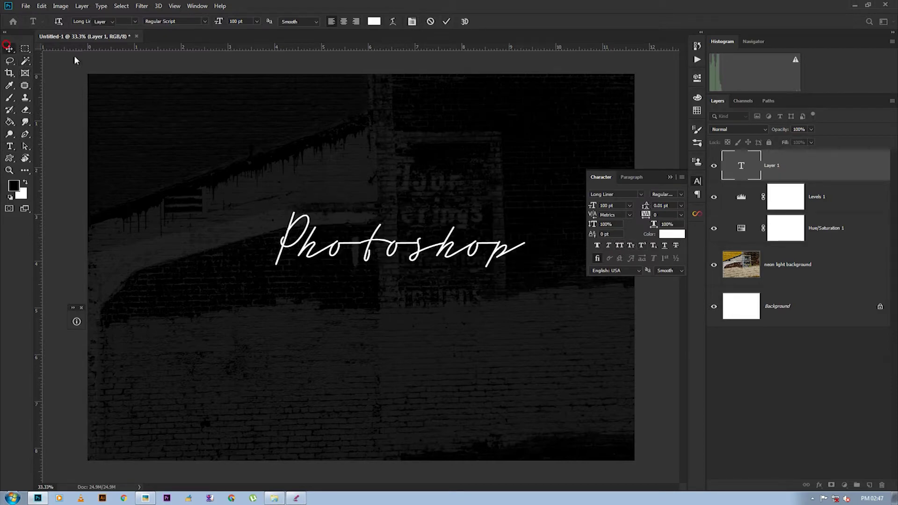
left_click_drag(435, 254, 414, 269)
left_click(671, 177)
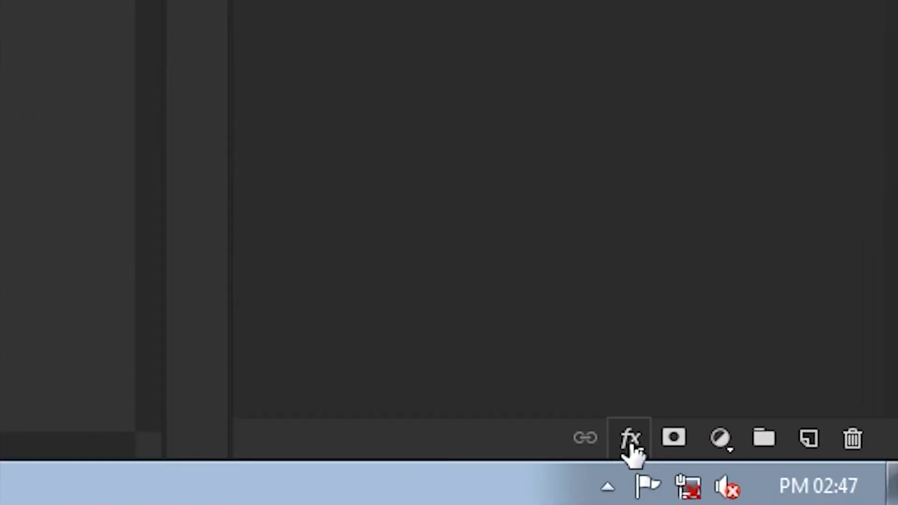
- Apply Bevel & Emboss to the text: Pillow Emboss, Depth 100%, Size 5 px, Soften 11 px
left_click(632, 446)
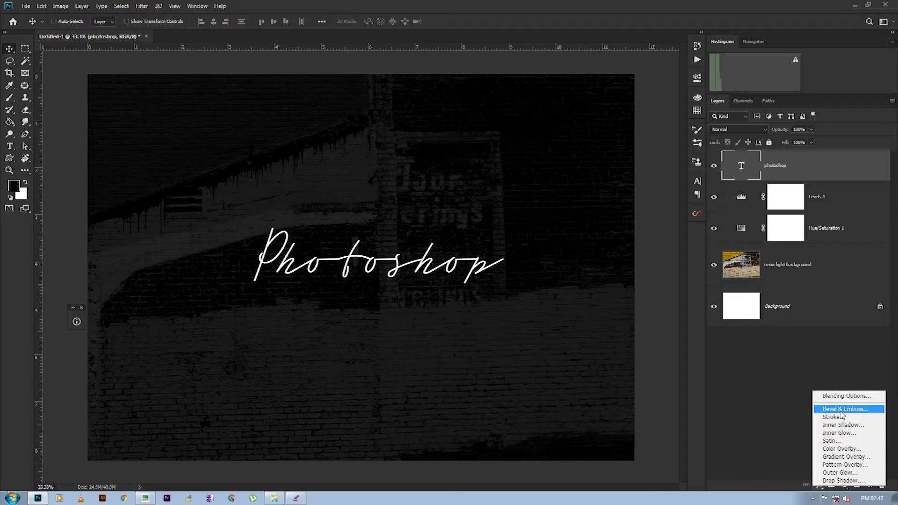
left_click(842, 410)
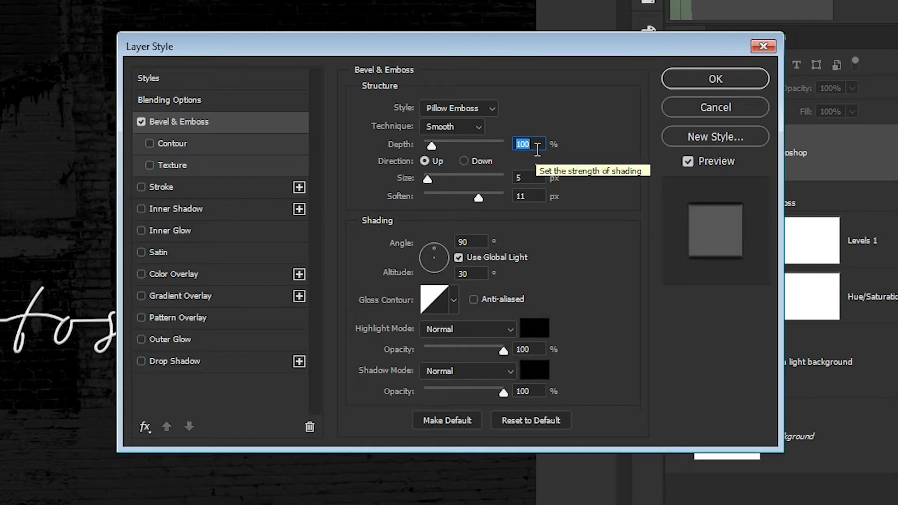
- Set the bevel angle to 145° and add a magenta 250 px Inner Shadow to the text
left_click(529, 178)
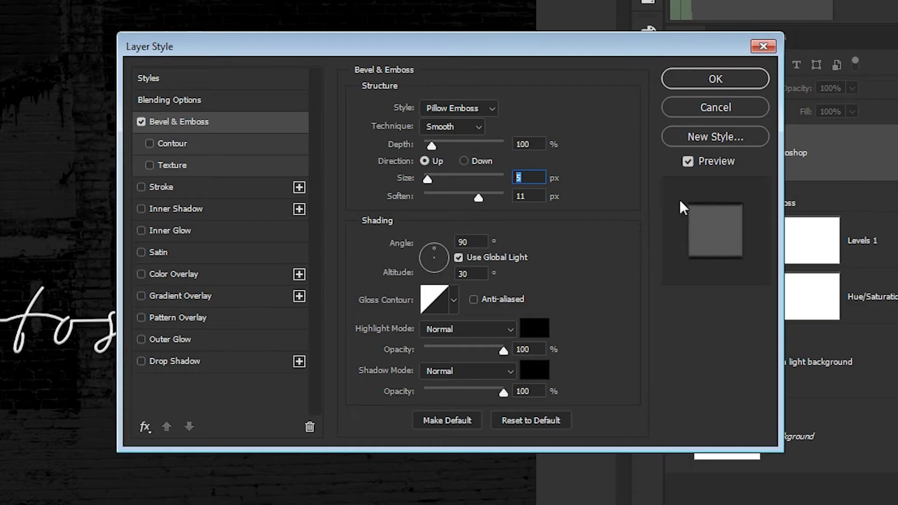
left_click(532, 197)
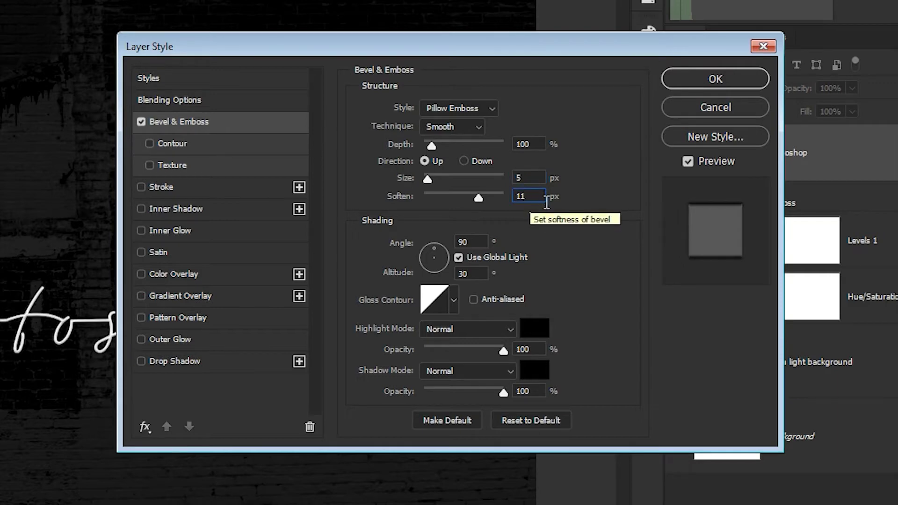
left_click(469, 241)
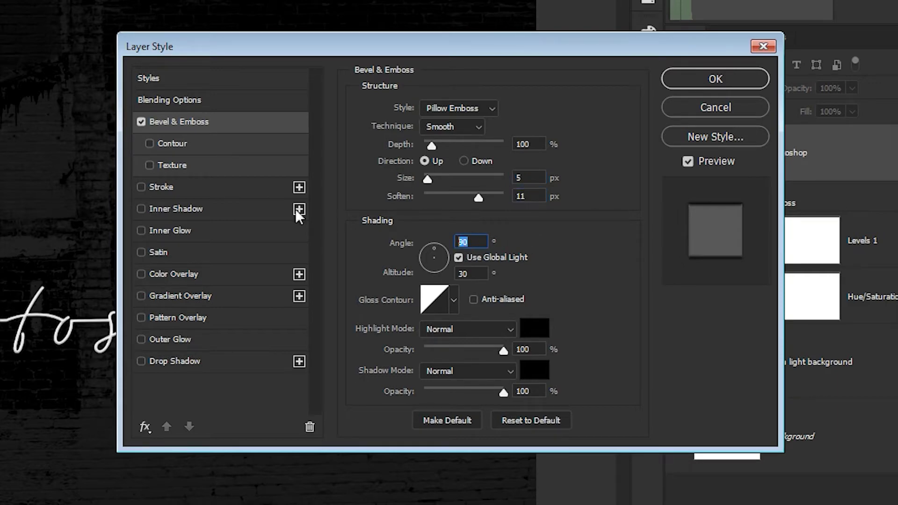
type("145")
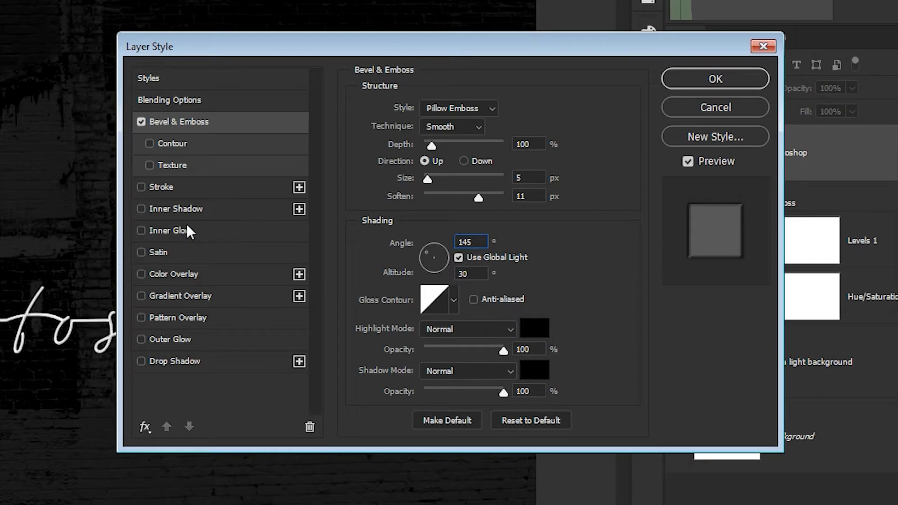
left_click(188, 209)
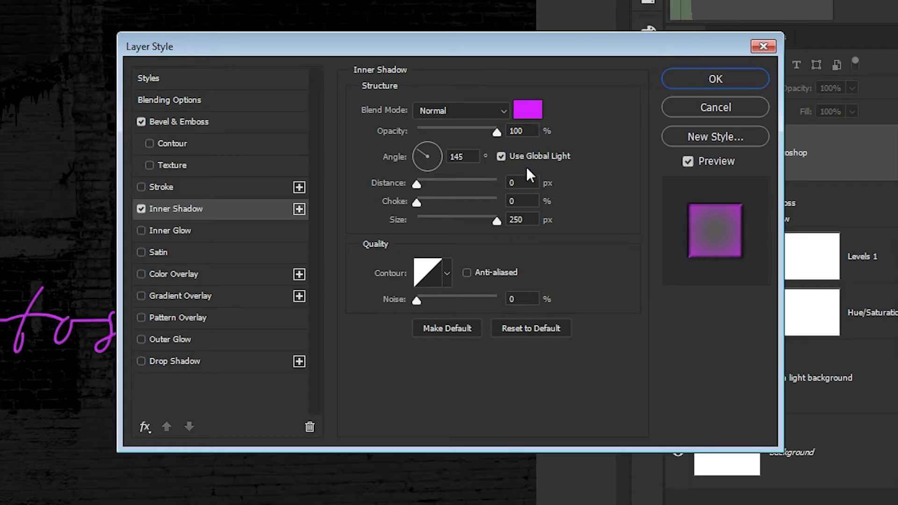
- Recolour the text's inner shadow from magenta to light blue 25bfff, copying its hex code
double_click(524, 219)
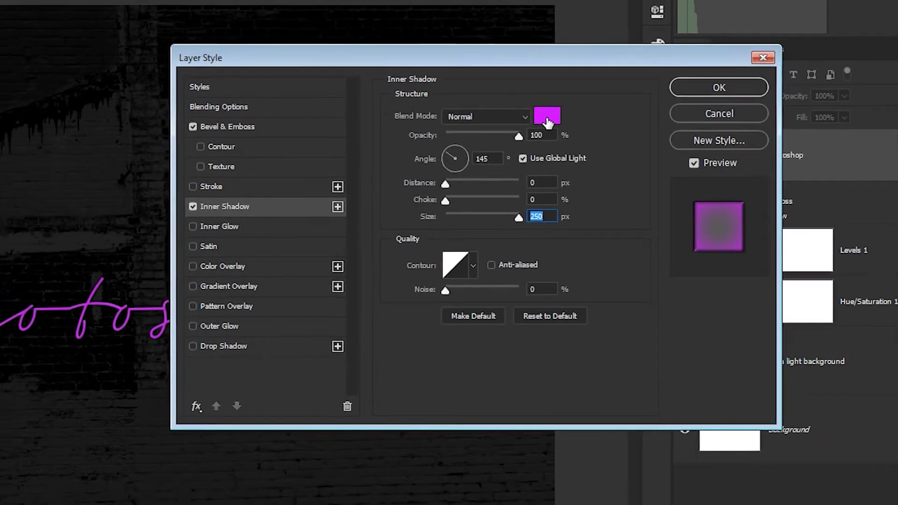
left_click(548, 117)
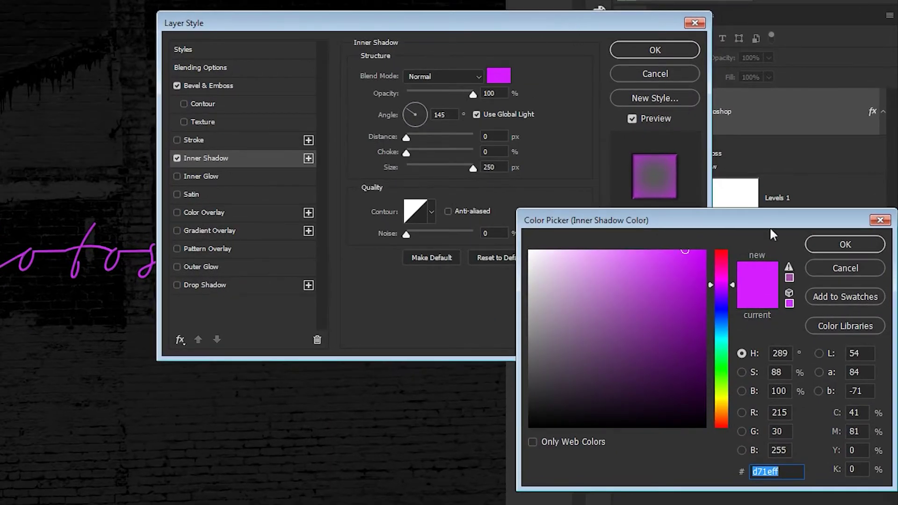
left_click_drag(722, 278, 725, 330)
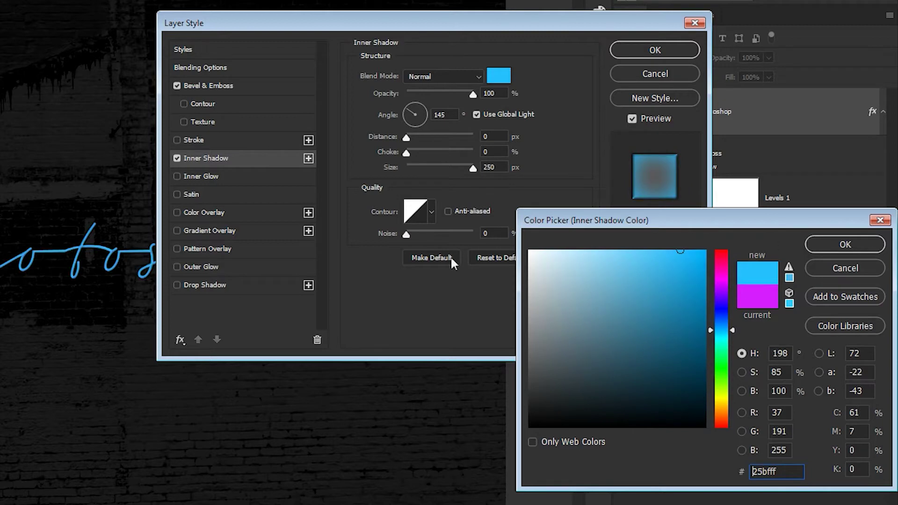
left_click_drag(791, 472, 520, 464)
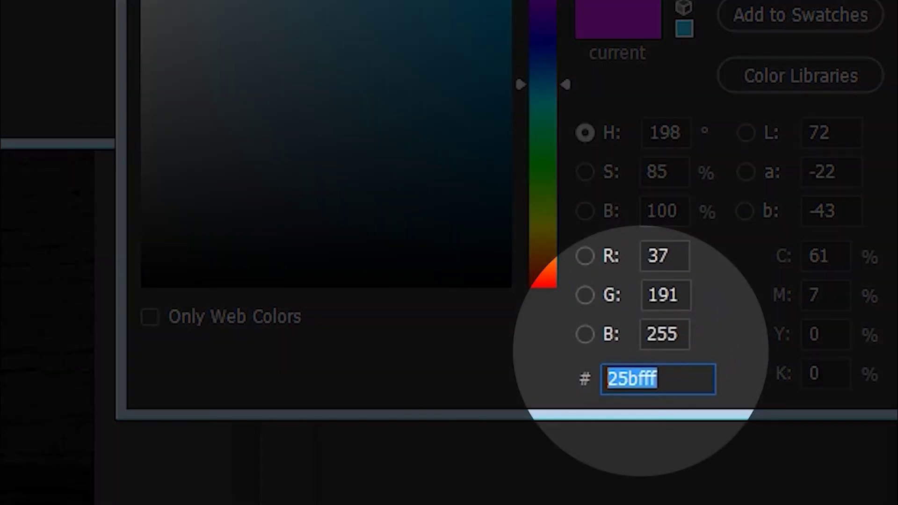
key("ctrl+c")
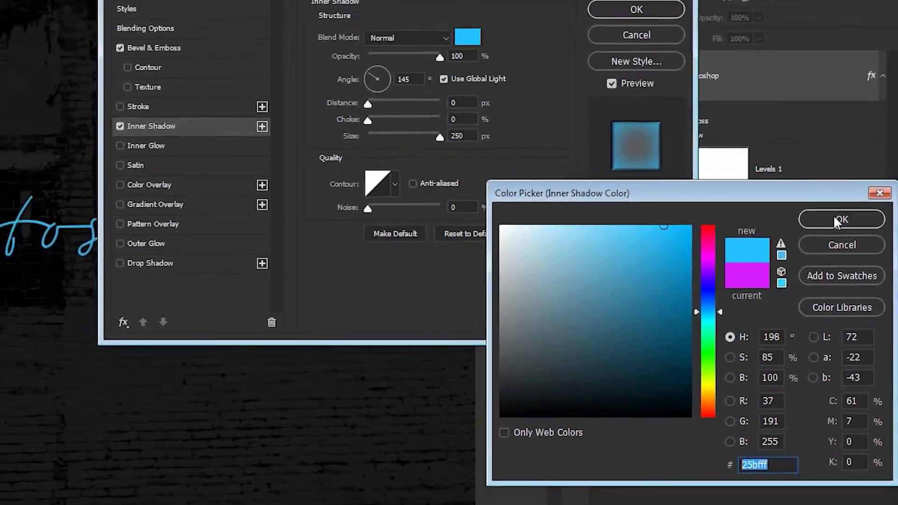
left_click(824, 132)
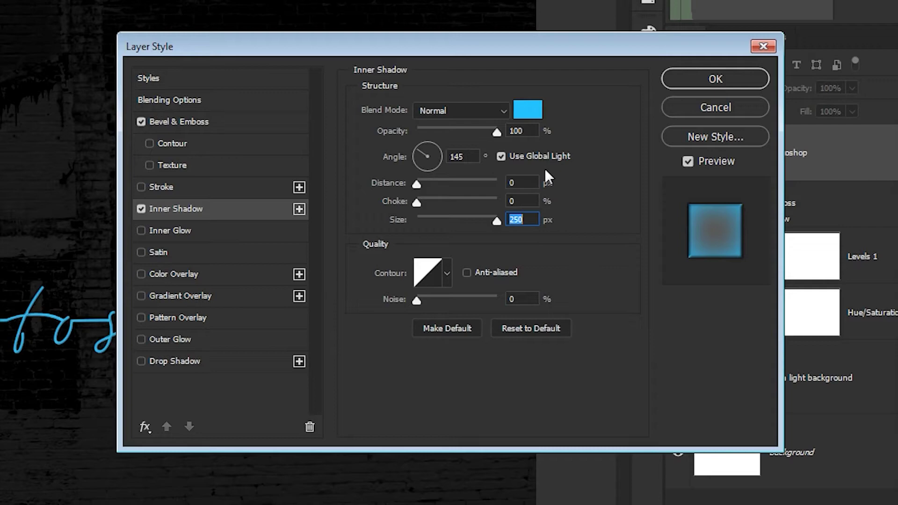
left_click(181, 340)
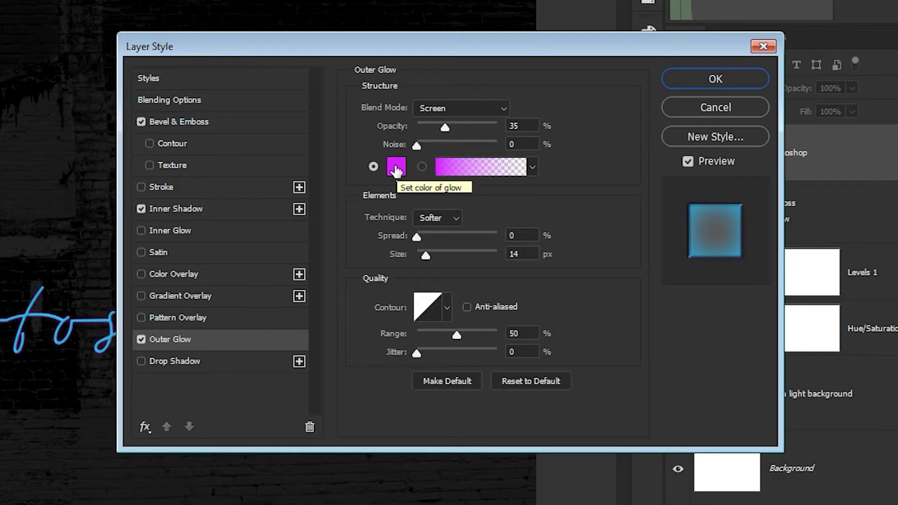
- Set the Outer Glow colour to the pasted light blue 25bfff and add a black drop shadow
left_click(396, 169)
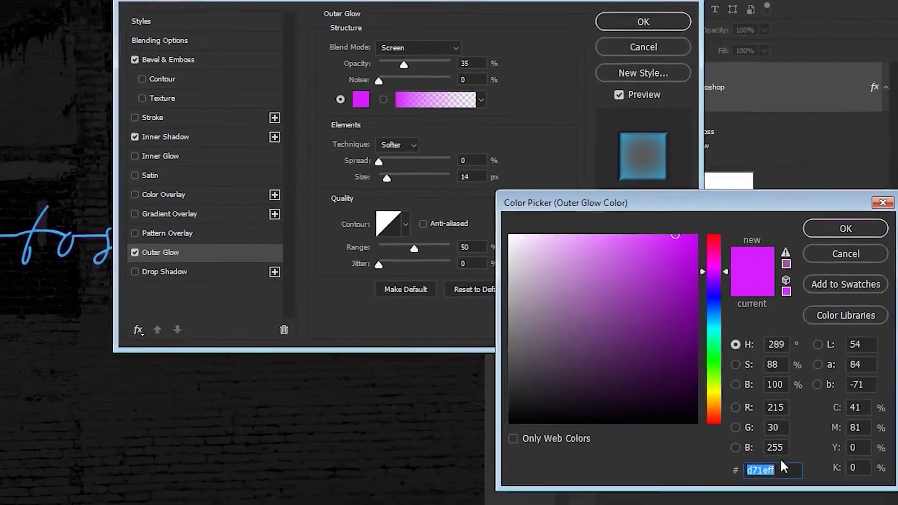
key("ctrl+v")
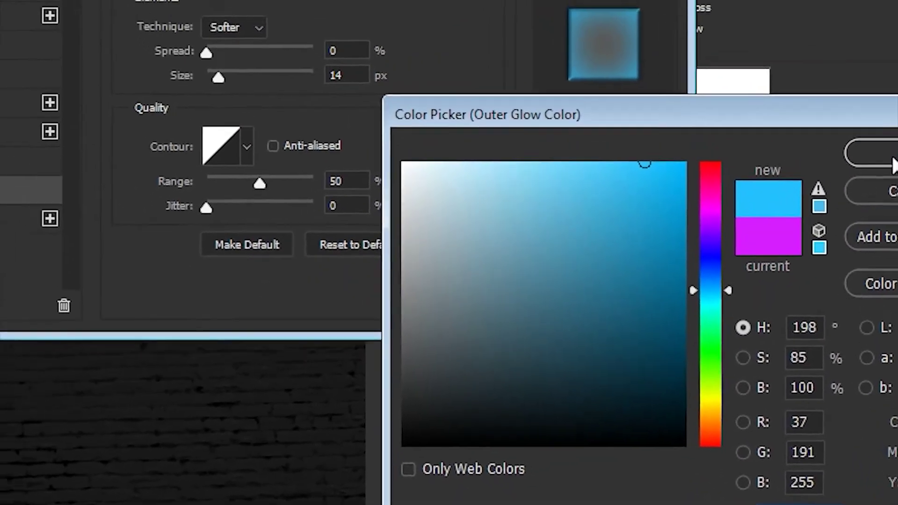
key("Return")
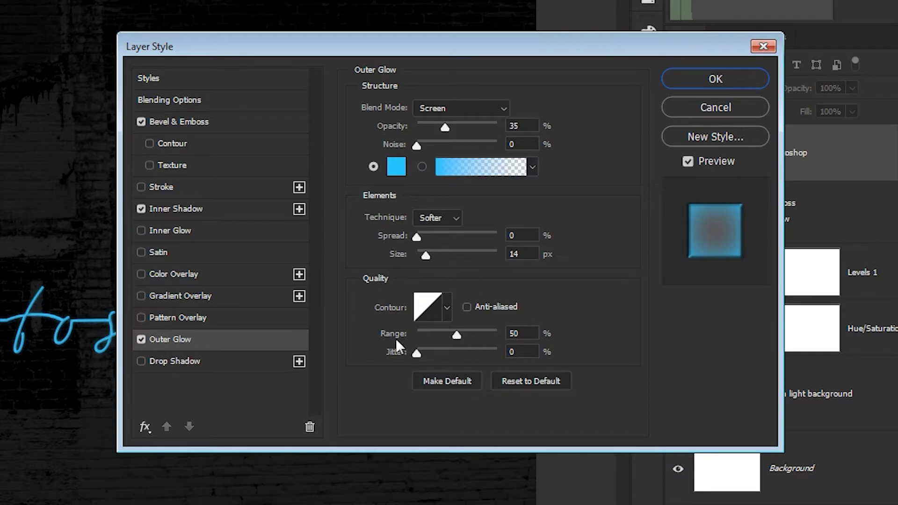
left_click(528, 334)
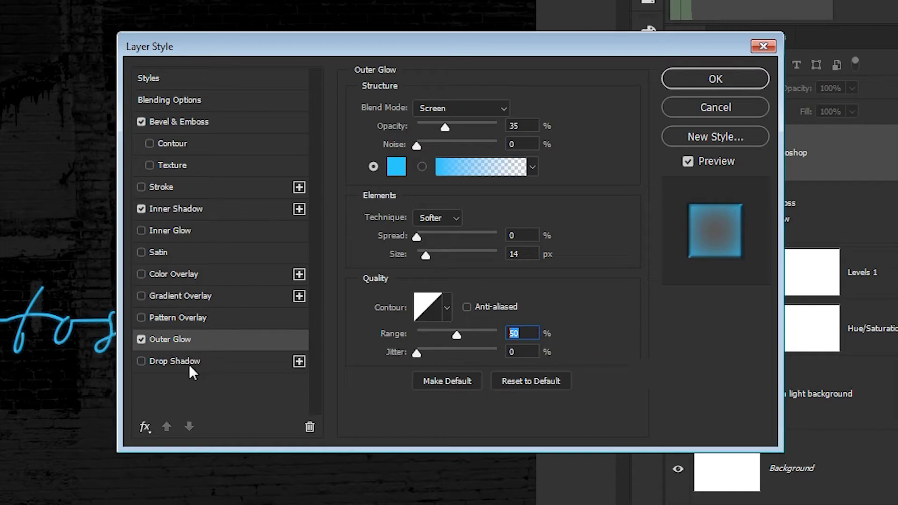
left_click(174, 361)
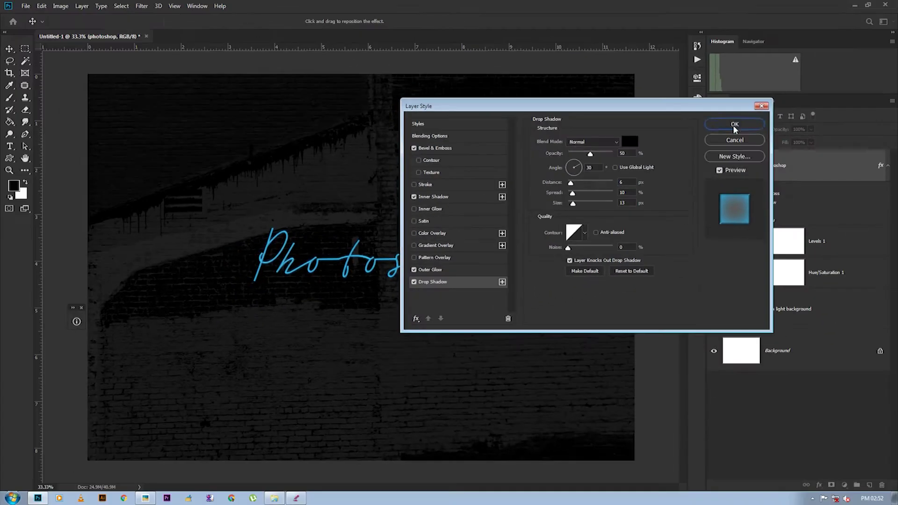
- Apply the four layer effects and zoom in briefly to check the blue neon text
left_click(716, 79)
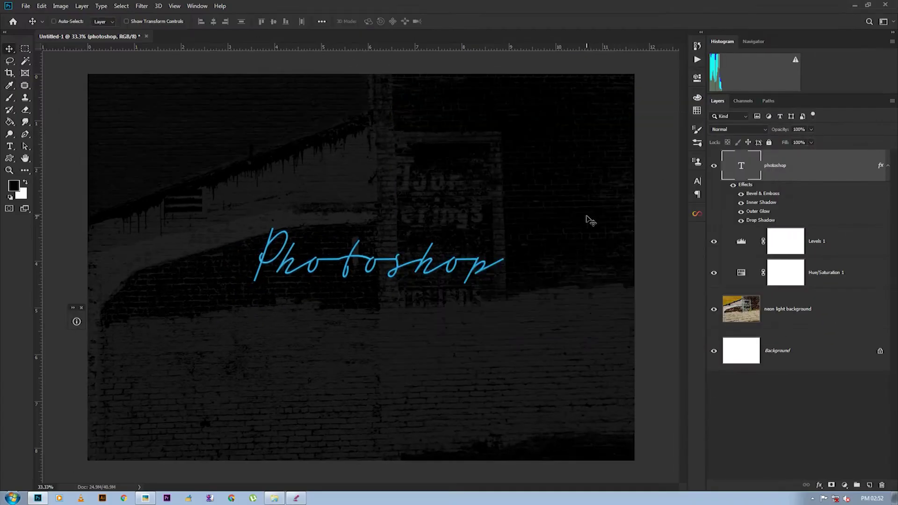
key("ctrl+plus")
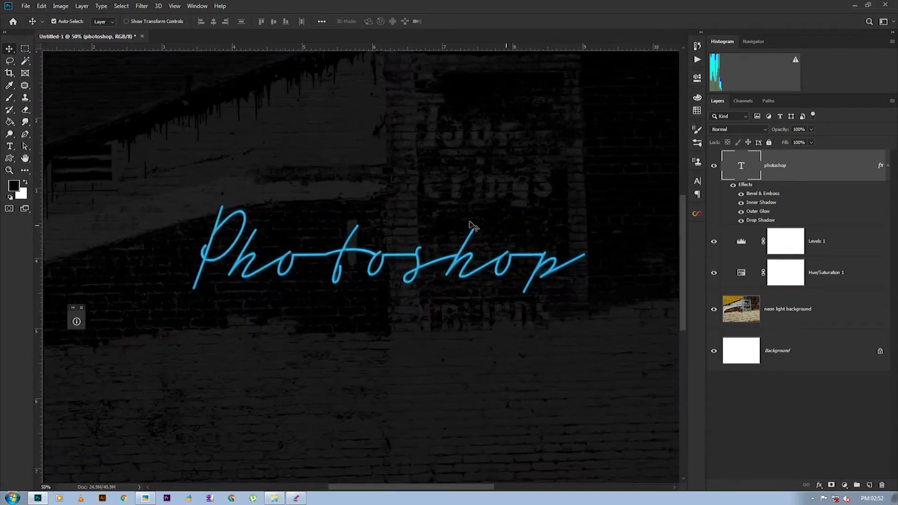
key("ctrl+plus")
key("ctrl+plus")
key("ctrl+minus")
key("ctrl+minus")
key("ctrl+minus")
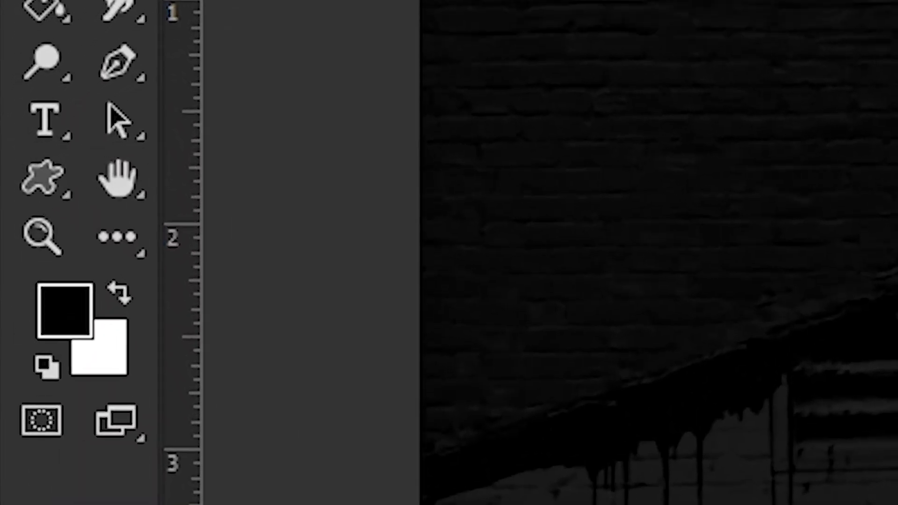
- Switch to the Custom Shape tool and reset the shape library to the default shapes
left_click(44, 190)
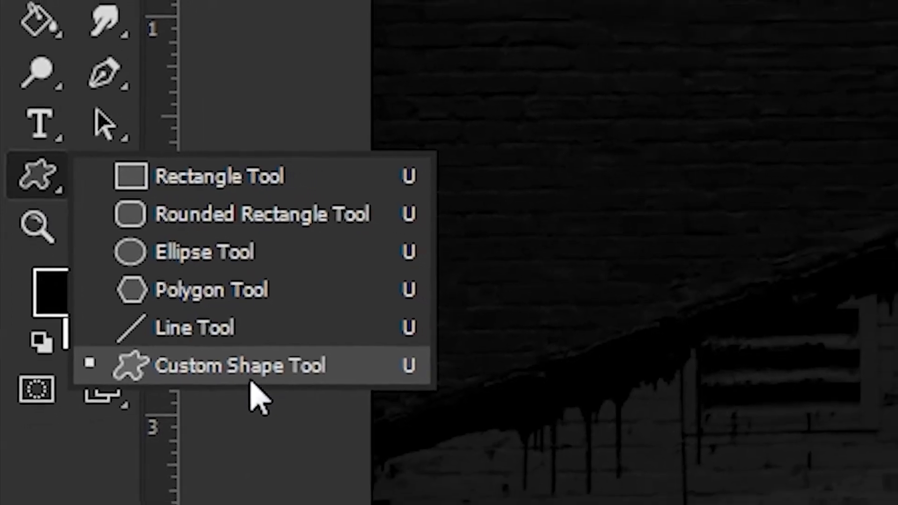
left_click(248, 380)
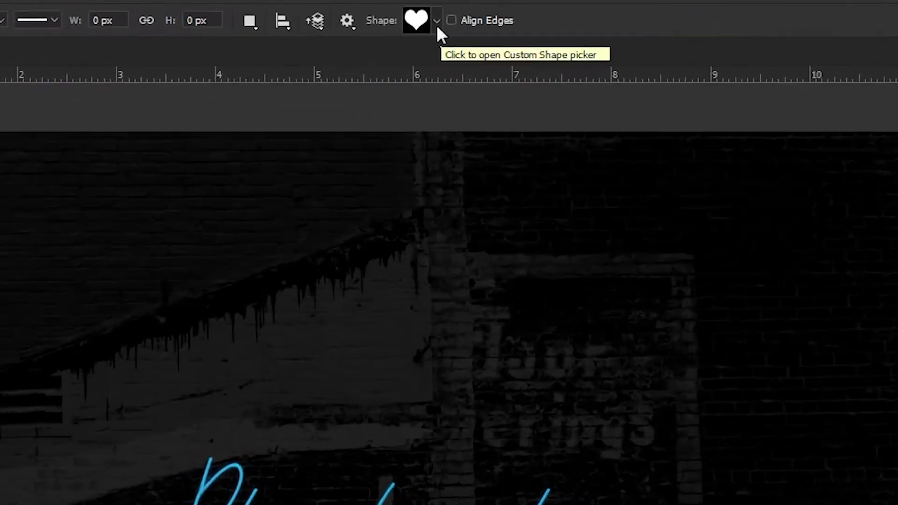
left_click(379, 22)
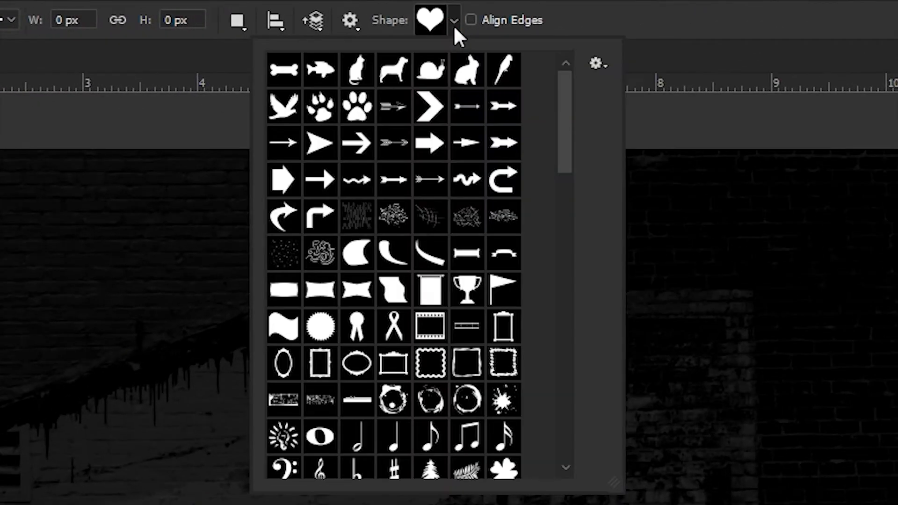
left_click(598, 64)
left_click(670, 303)
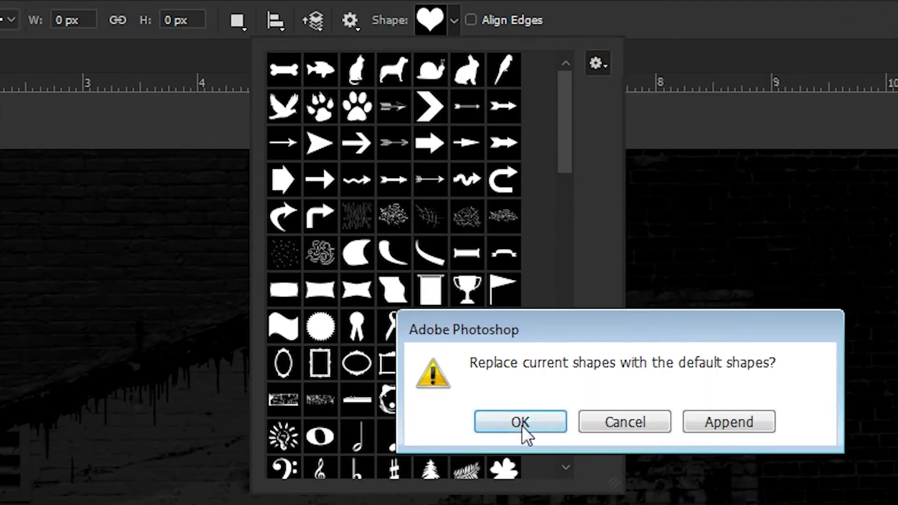
left_click(521, 426)
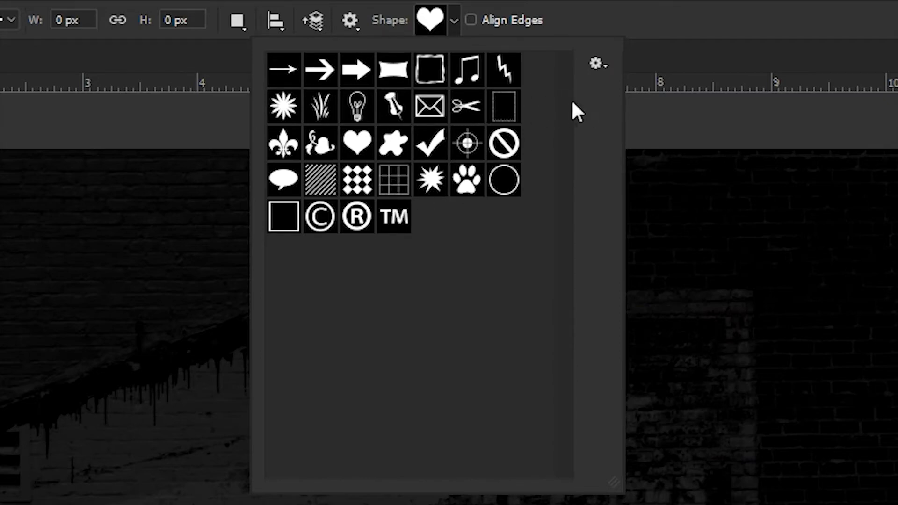
- Load the complete All shape set, replacing the current shapes
left_click(602, 65)
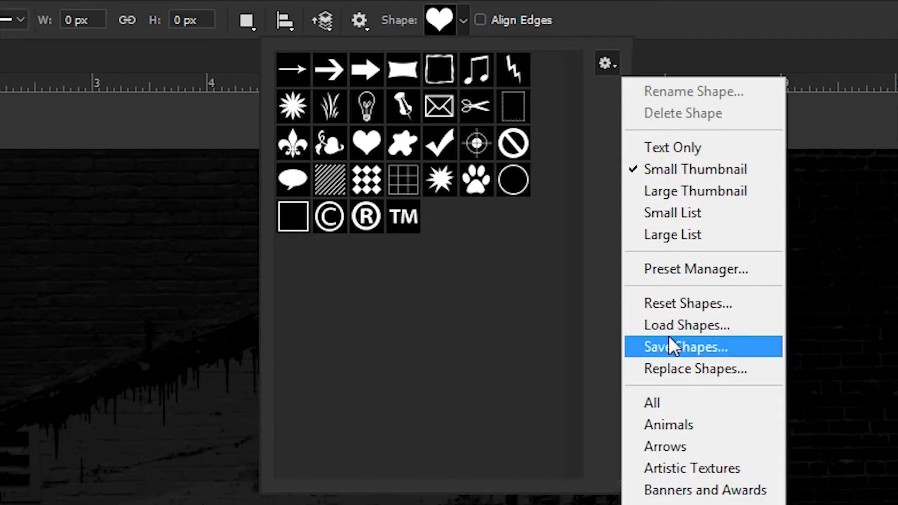
left_click(666, 403)
left_click(537, 423)
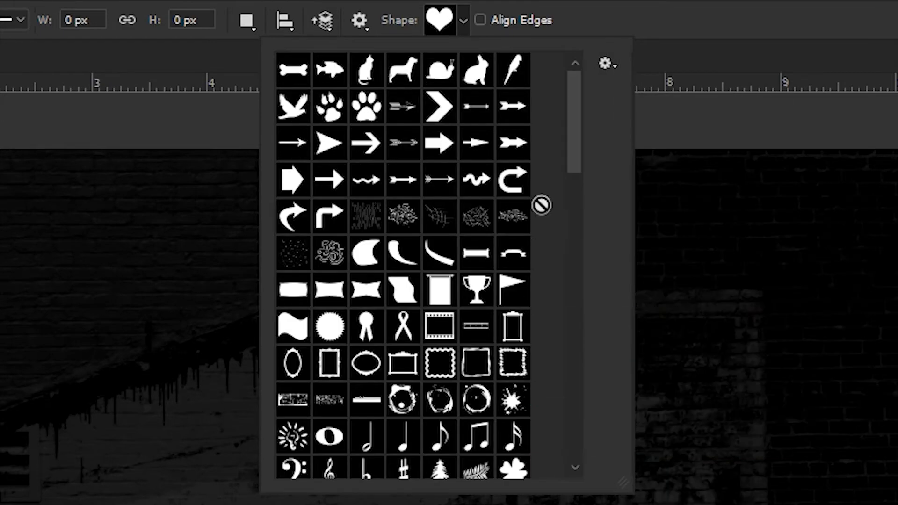
left_click_drag(575, 123, 574, 300)
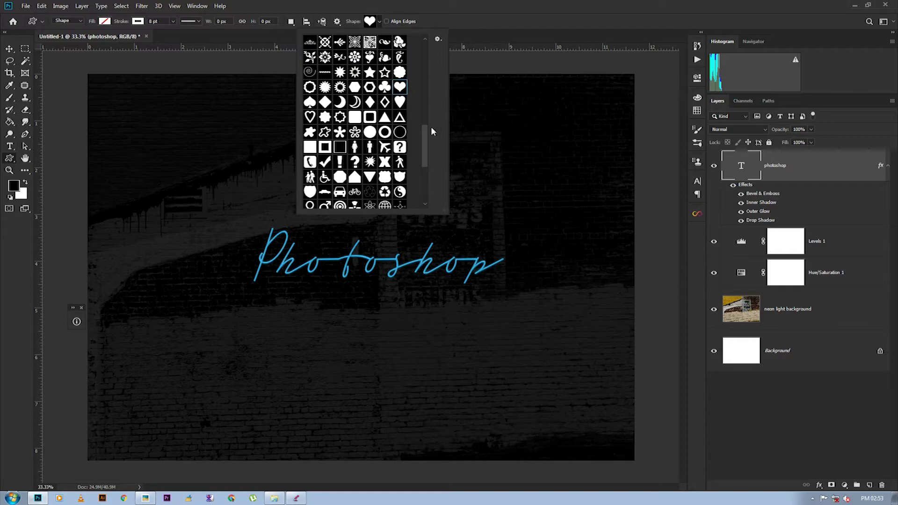
- Place a 100 px heart, scale it up, then delete this first attempt
left_click(393, 287)
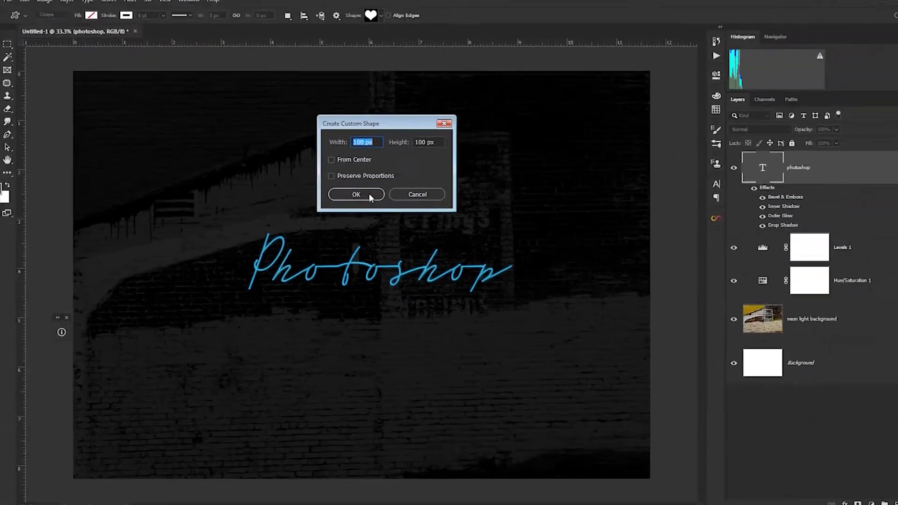
left_click(367, 191)
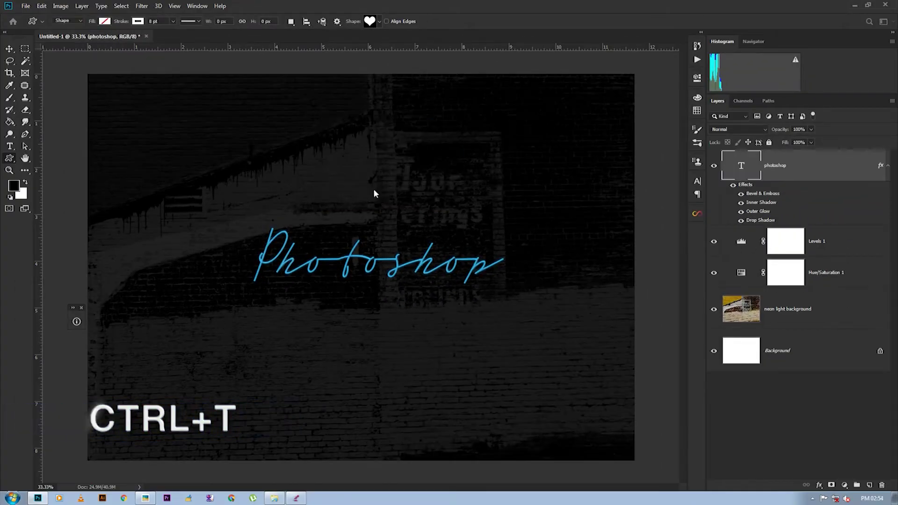
key("ctrl+t")
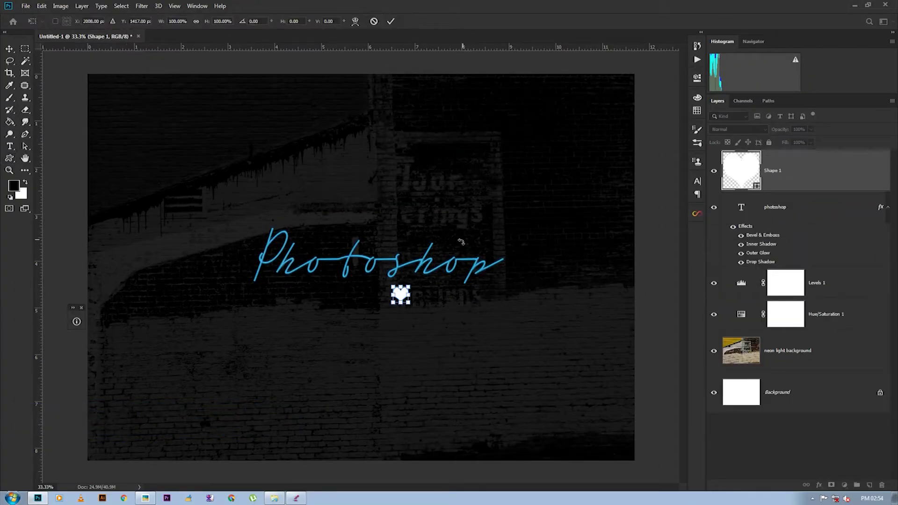
left_click_drag(409, 287, 451, 205)
key("Return")
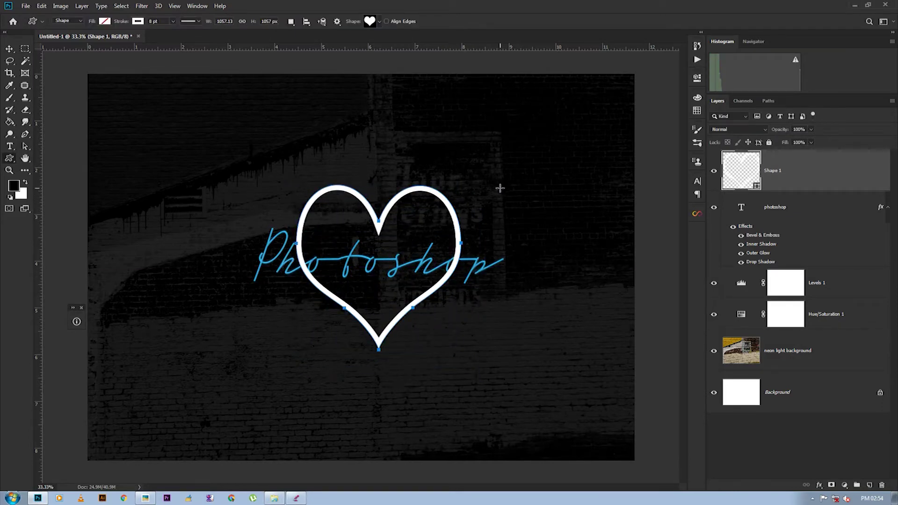
key("Delete")
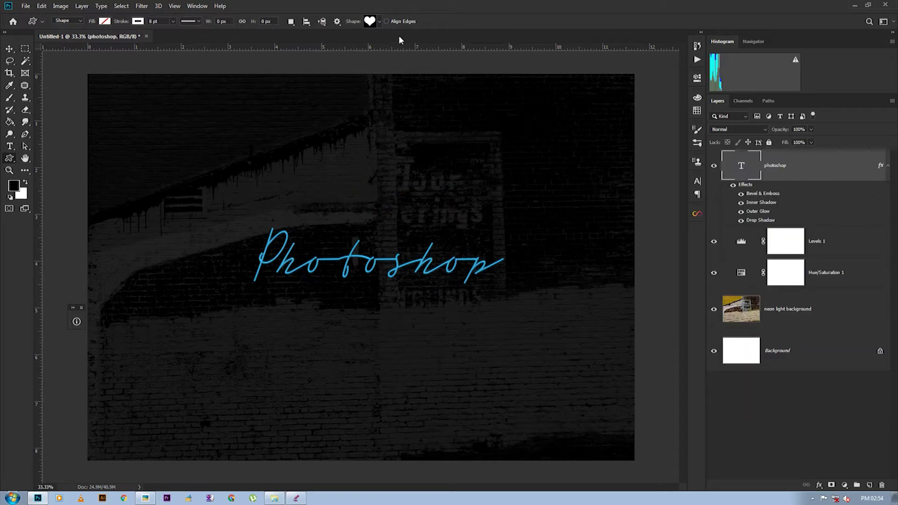
- Add a 100 px heart outline, enlarge it around the lettering, and nudge it slightly down
left_click(380, 23)
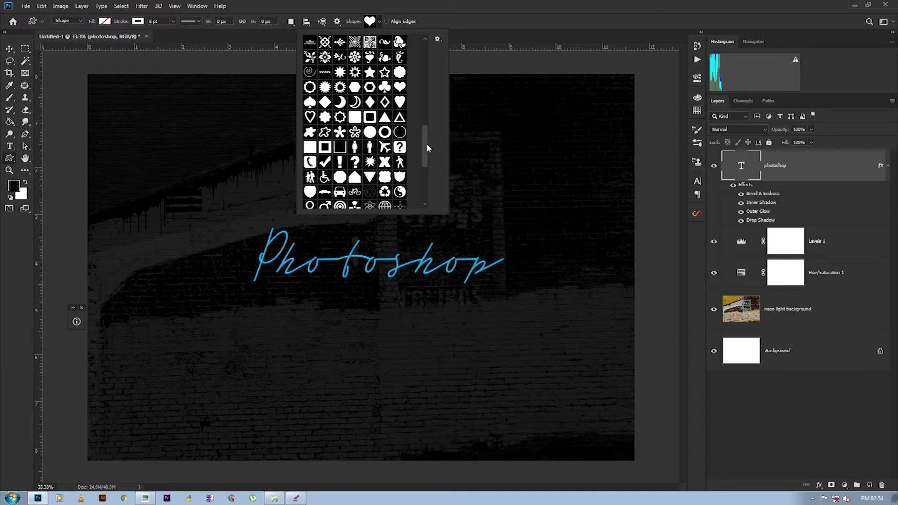
left_click(400, 102)
left_click(373, 242)
left_click(371, 197)
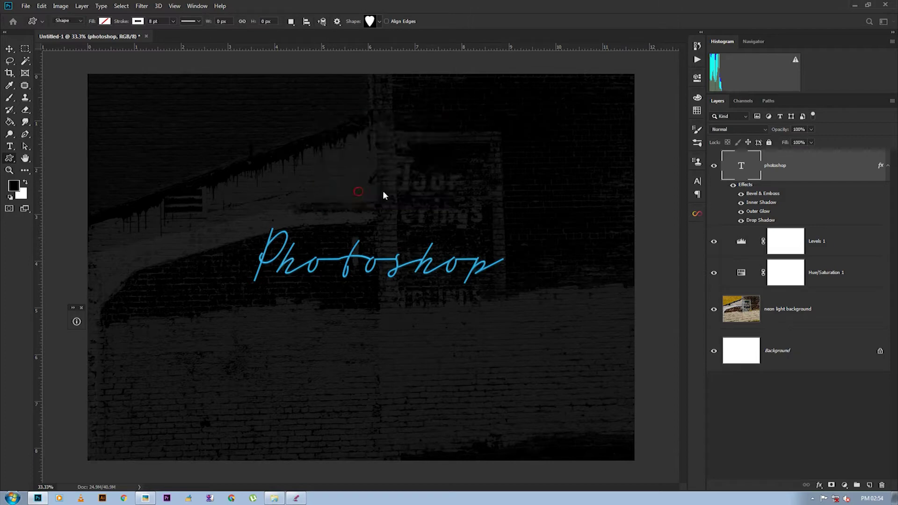
key("ctrl+t")
left_click_drag(389, 242, 490, 149)
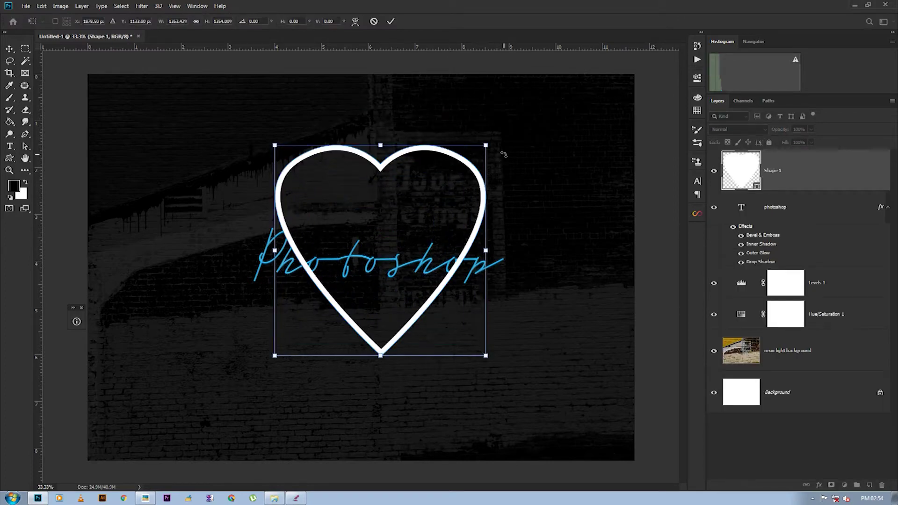
key("Return")
key("v")
left_click_drag(386, 166, 386, 178)
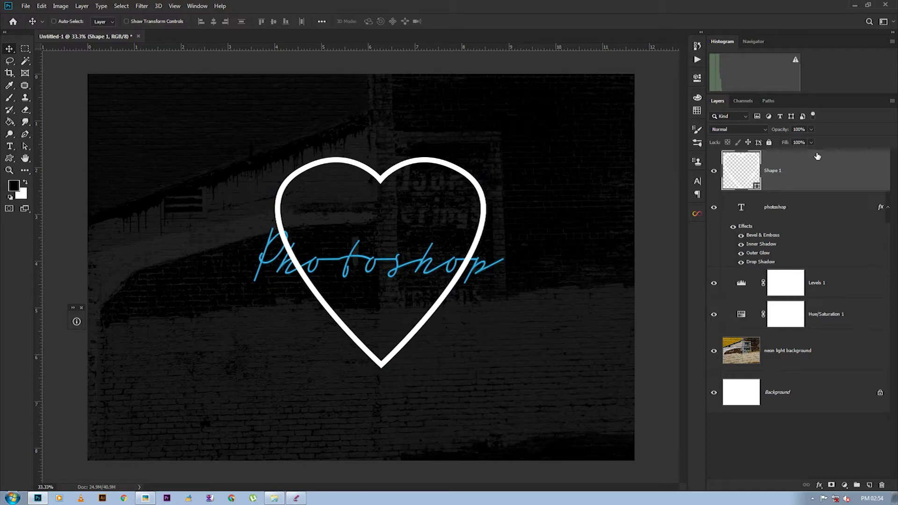
left_click(790, 211)
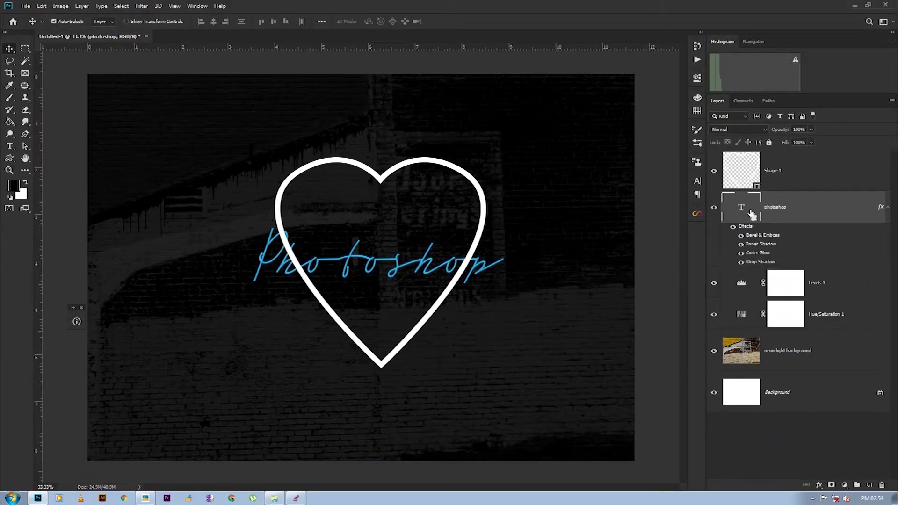
left_click(752, 214, "ctrl")
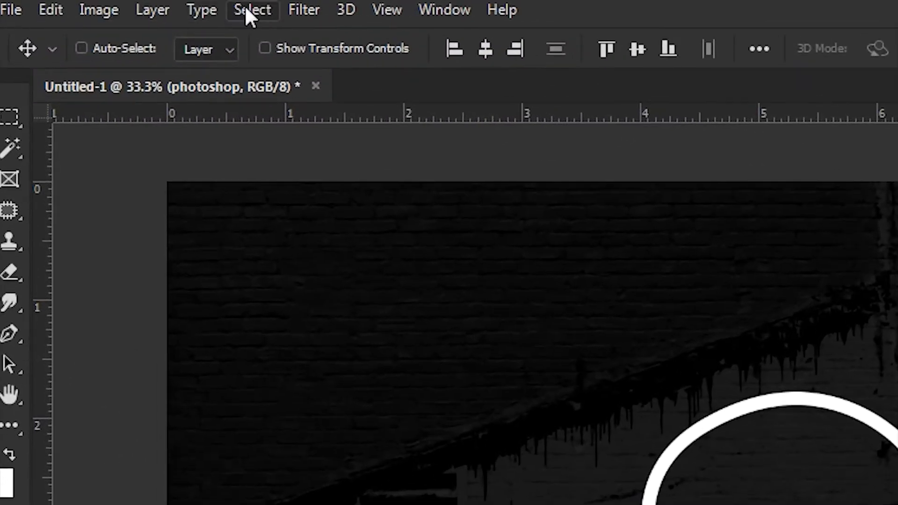
- Expand the Photoshop lettering selection by 8 px
left_click(245, 6)
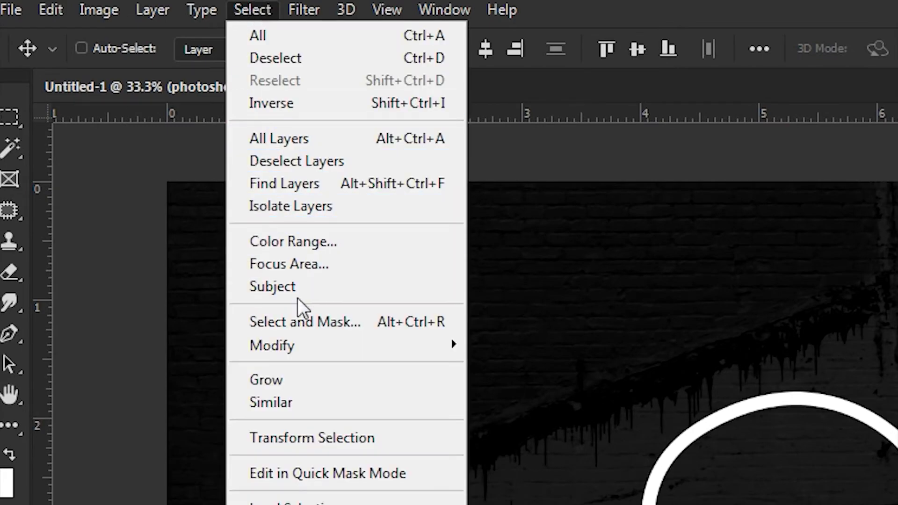
mouse_move(281, 346)
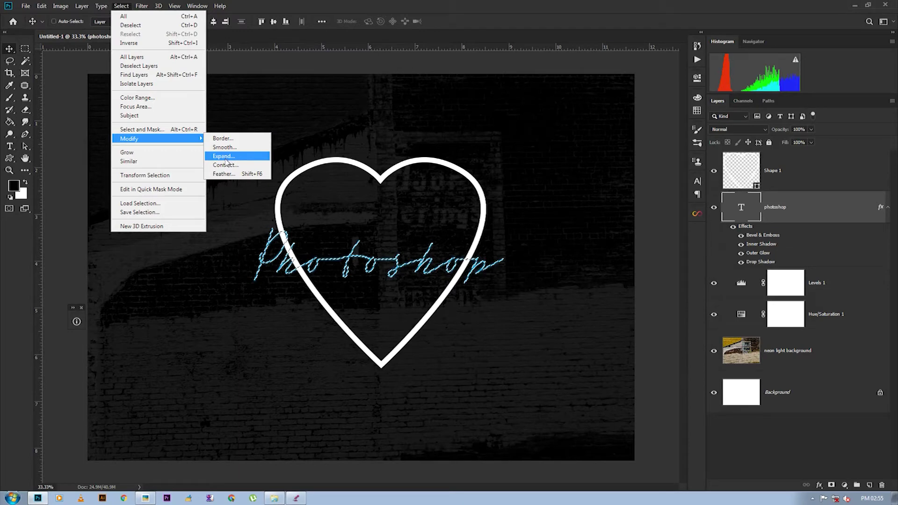
left_click(223, 157)
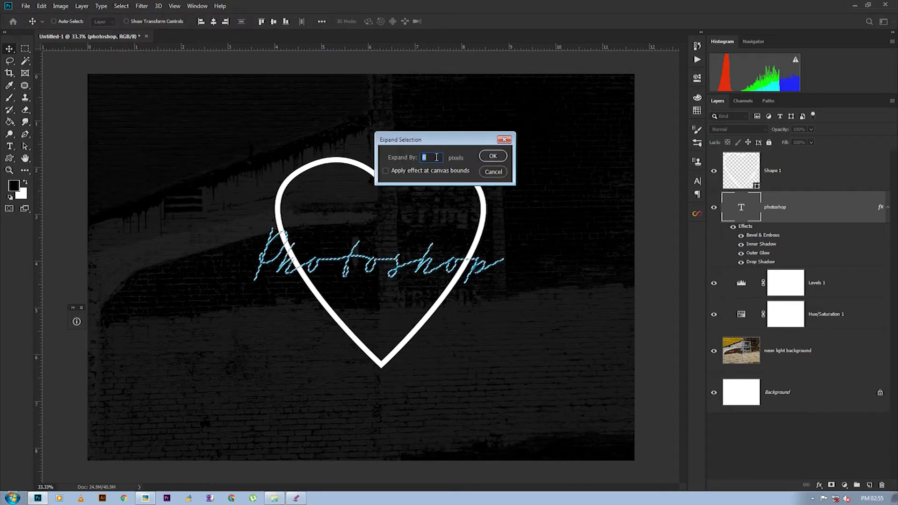
left_click(494, 157)
key("ctrl+plus")
key("ctrl+plus")
key("ctrl+plus")
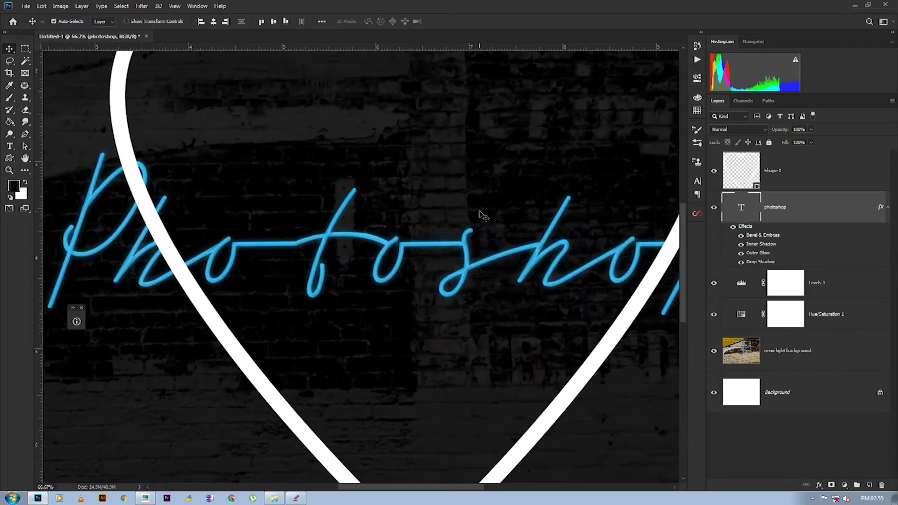
key("ctrl+minus")
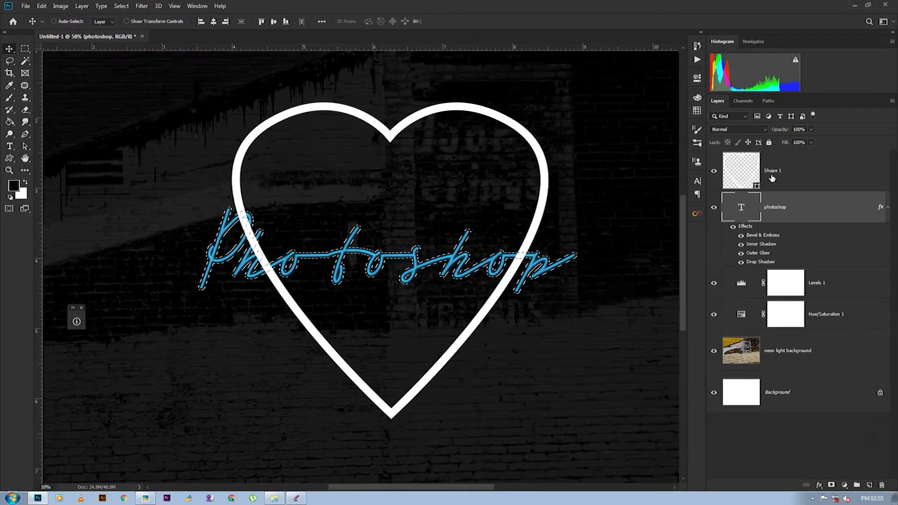
- Mask Shape 1 with the inverted selection so the heart breaks around the text
left_click(824, 171)
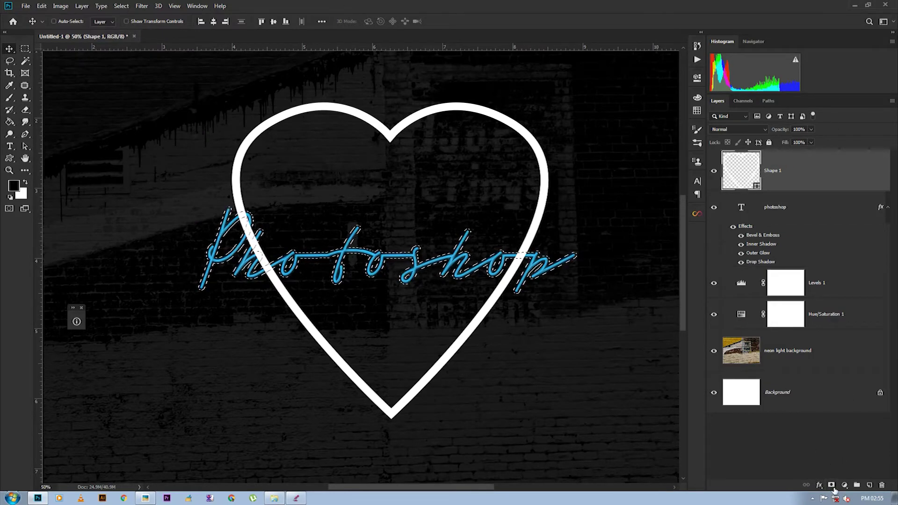
key("ctrl+minus")
key("ctrl+minus")
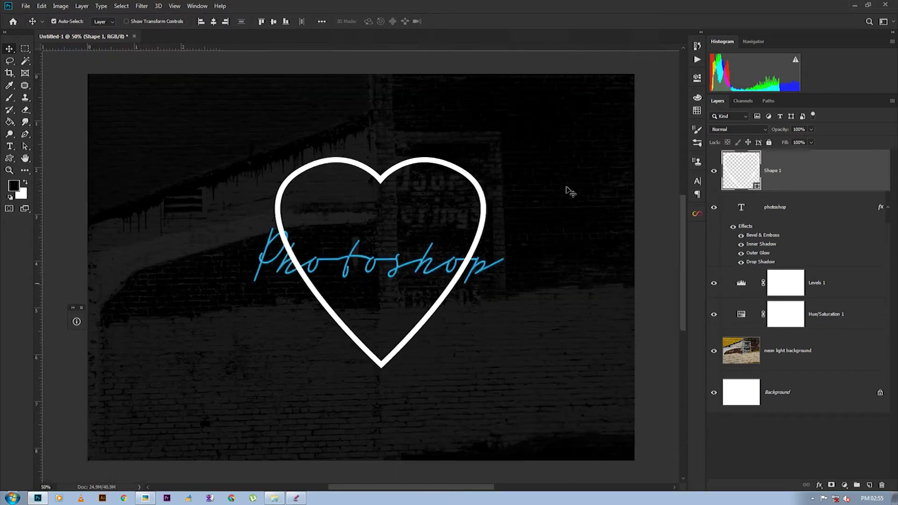
key("ctrl+plus")
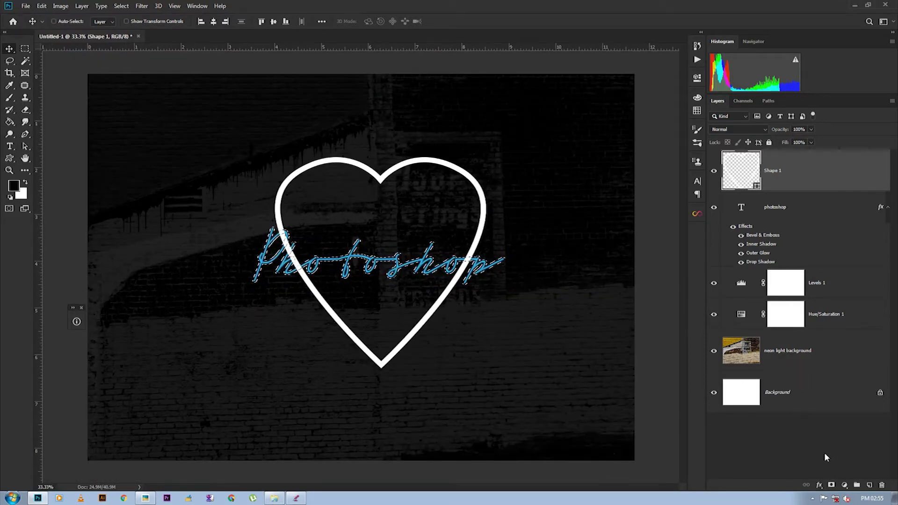
left_click(832, 486)
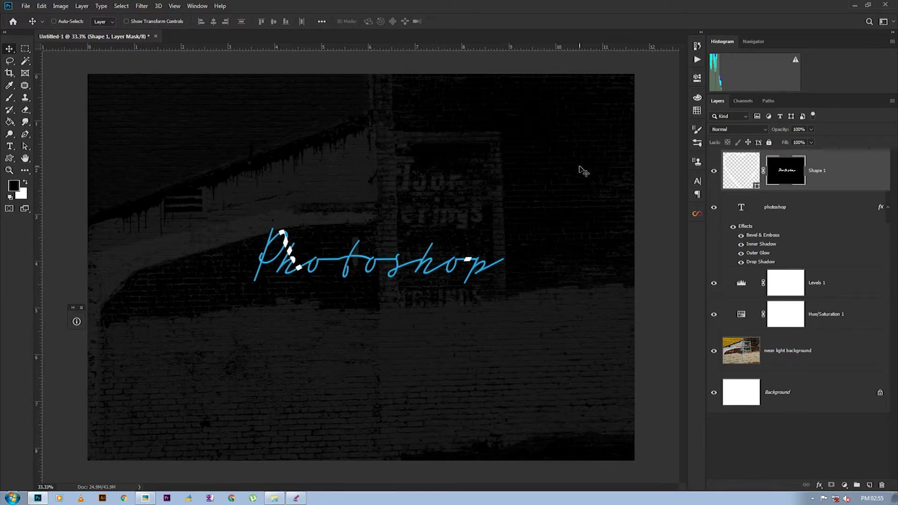
key("ctrl+z")
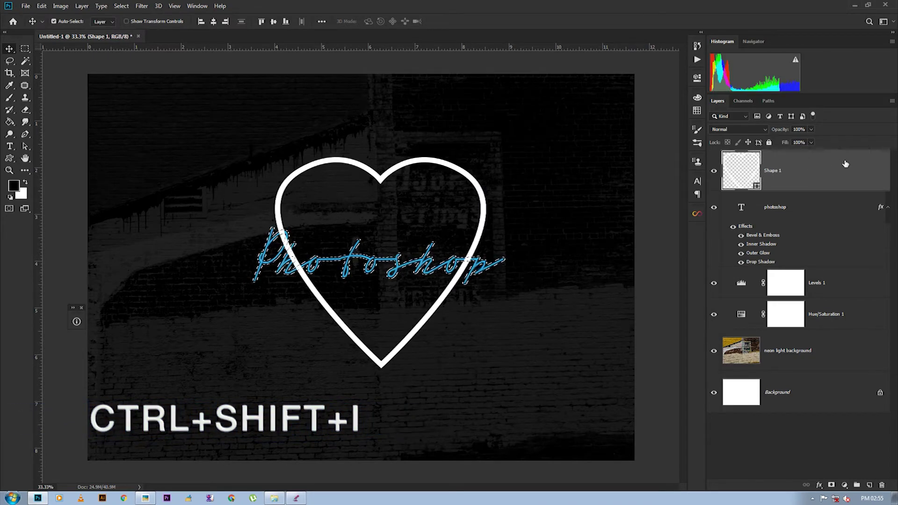
key("ctrl+shift+i")
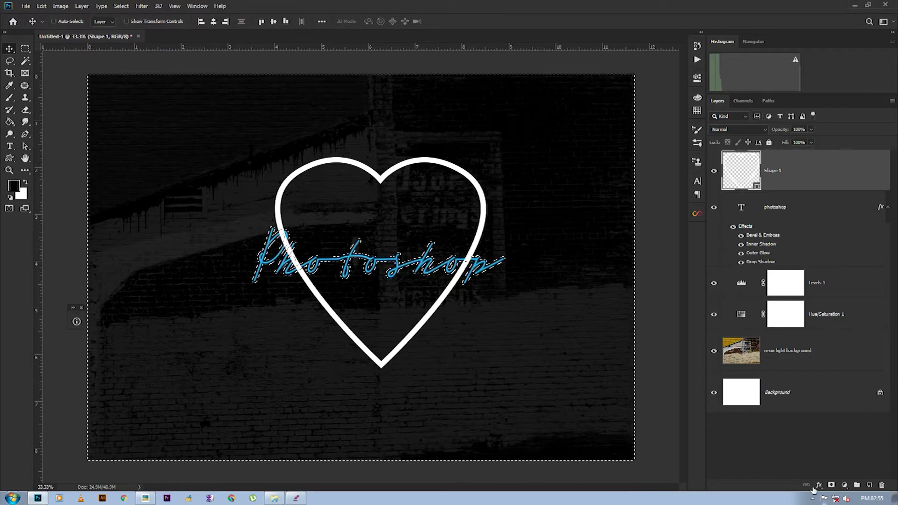
left_click(832, 486)
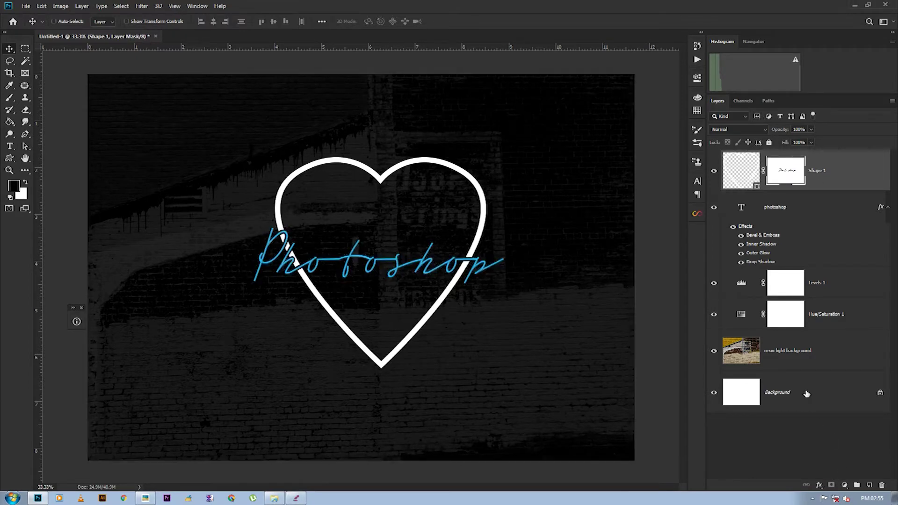
key("ctrl+plus")
key("ctrl+plus")
key("ctrl+plus")
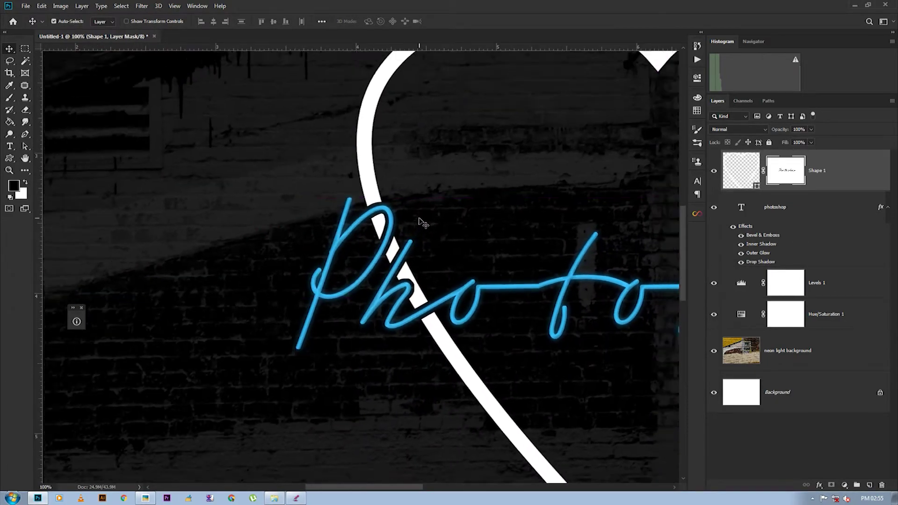
key("ctrl+minus")
key("ctrl+minus")
key("ctrl+minus")
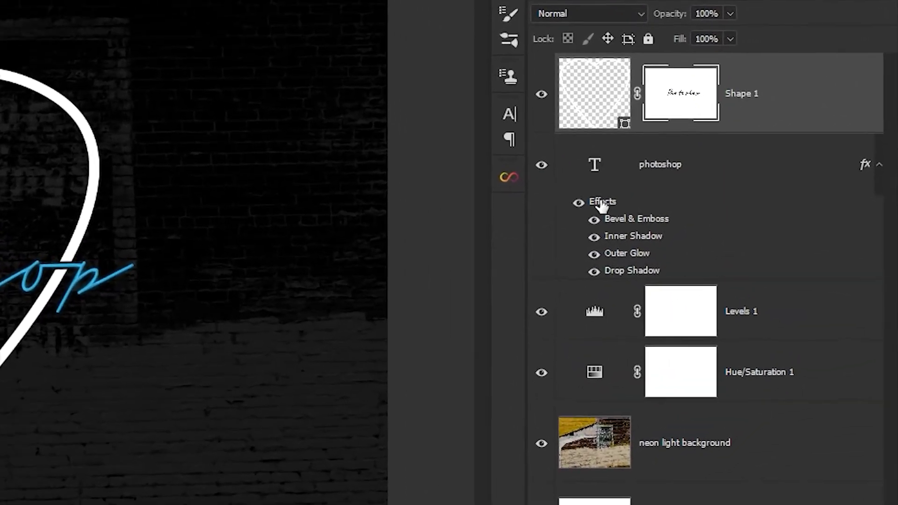
- Copy the photoshop text layer's style and paste it onto the Shape 1 heart layer
left_click(653, 213)
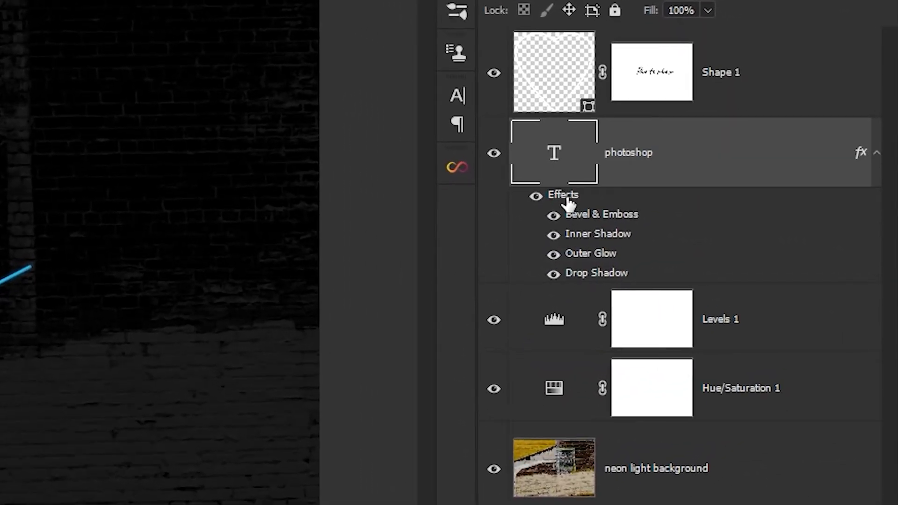
right_click(567, 197)
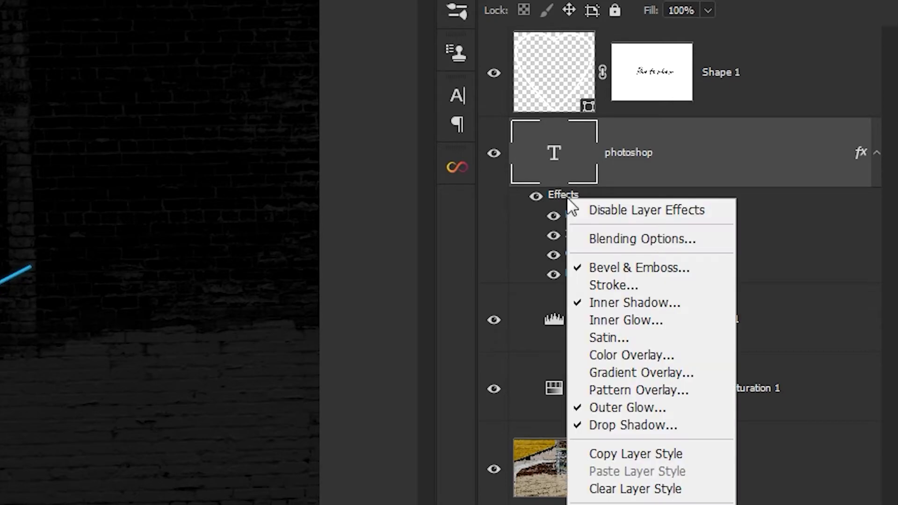
left_click(644, 460)
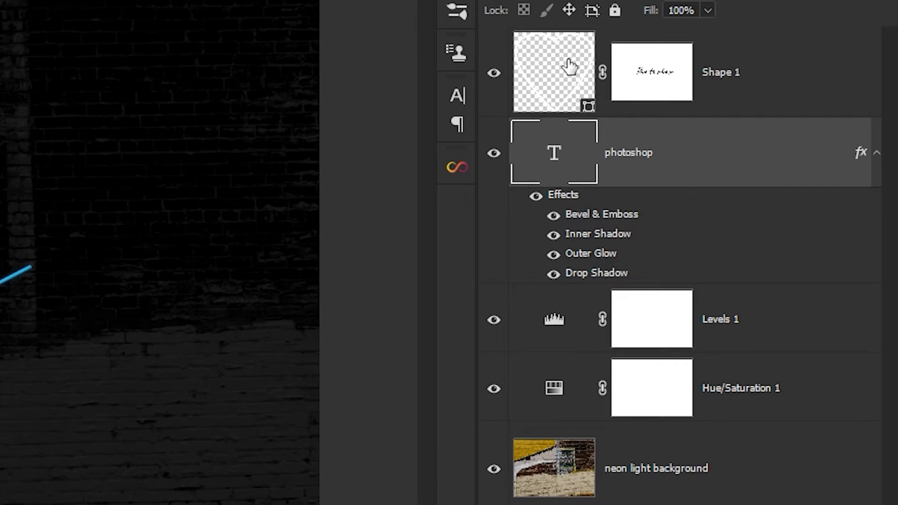
left_click(579, 57)
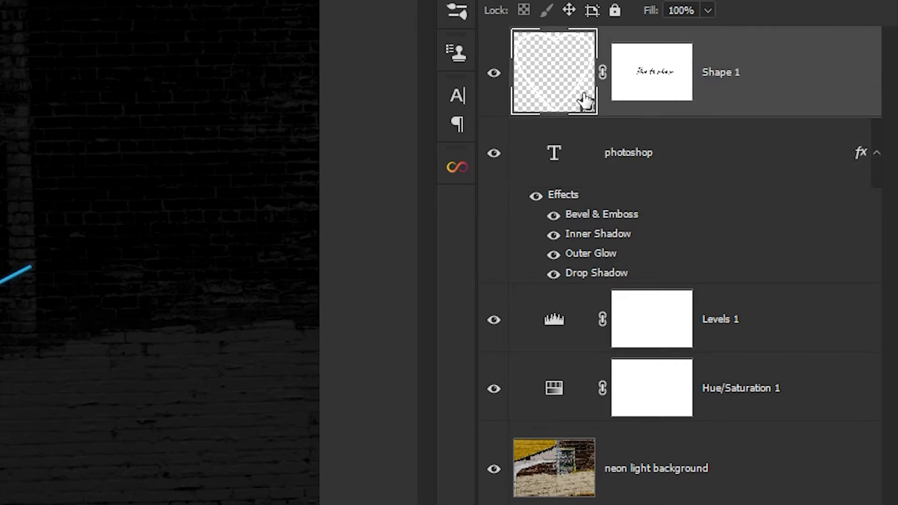
right_click(794, 74)
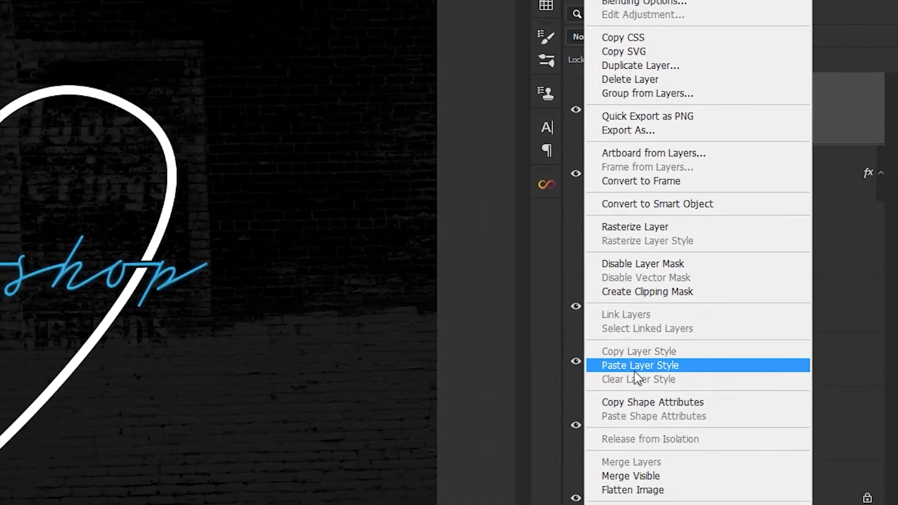
left_click(639, 367)
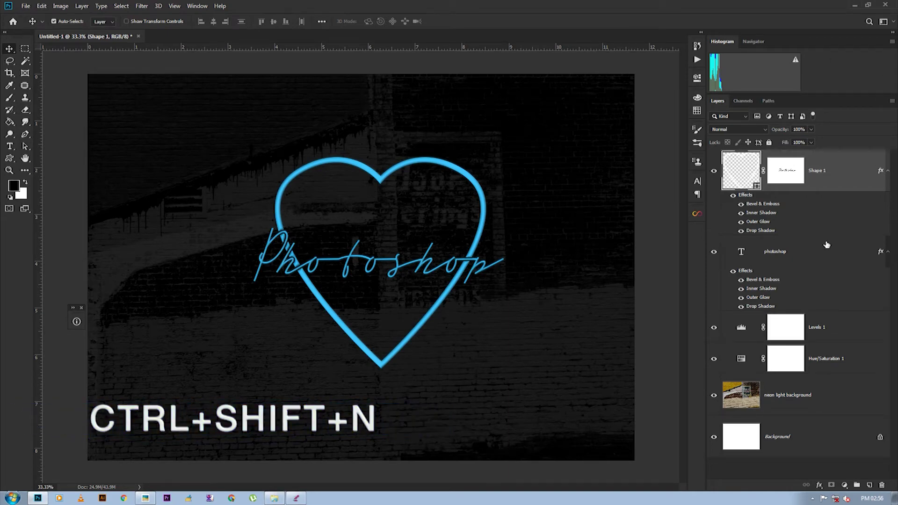
- Create a new empty layer named 'shadow'
key("ctrl+shift+n")
key("Return")
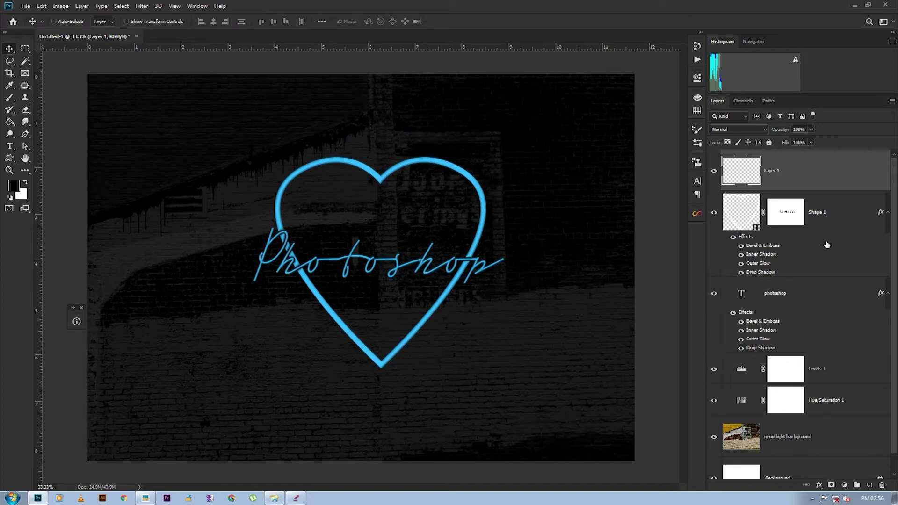
double_click(774, 171)
type("shado")
key("Return")
- Dab a very large 48%-opacity brush over the centre, then set the layer opacity to 80%
left_click(9, 97)
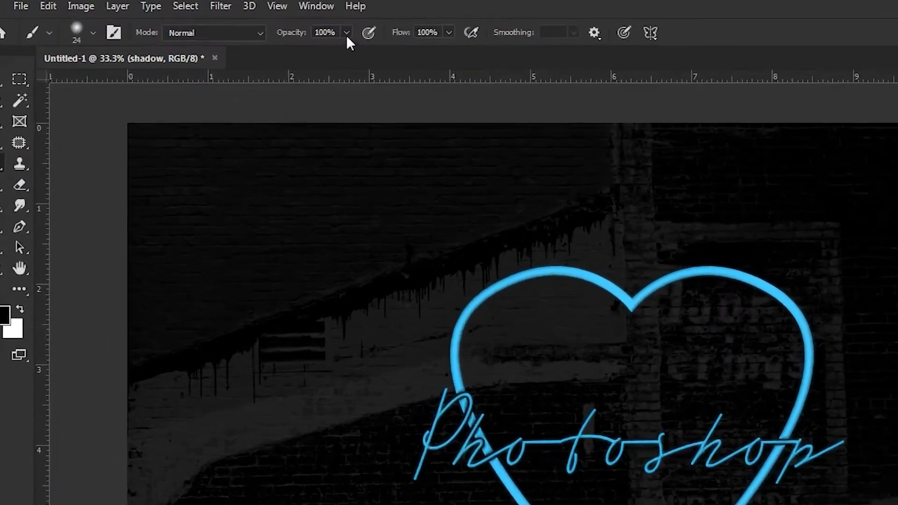
left_click(214, 21)
left_click_drag(432, 73, 356, 78)
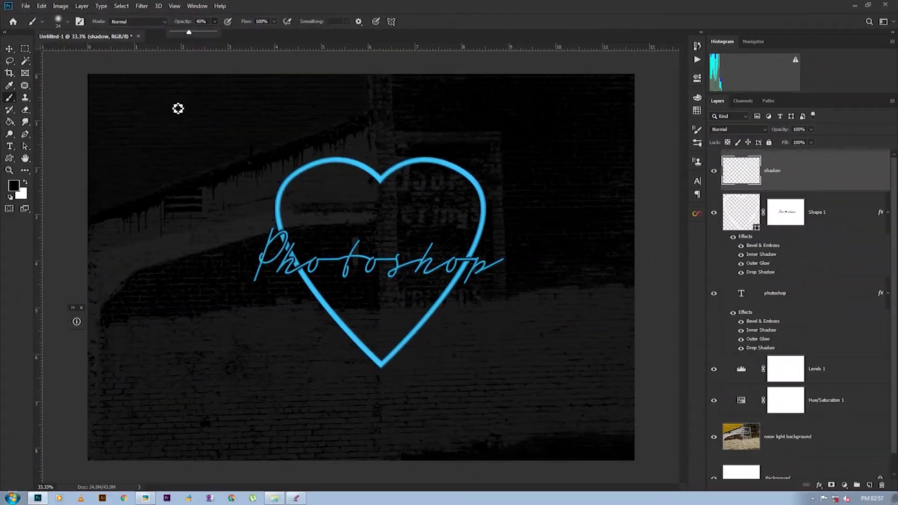
mouse_move(192, 141)
left_mouse_down()
mouse_move(303, 167)
mouse_move(300, 157)
left_mouse_up()
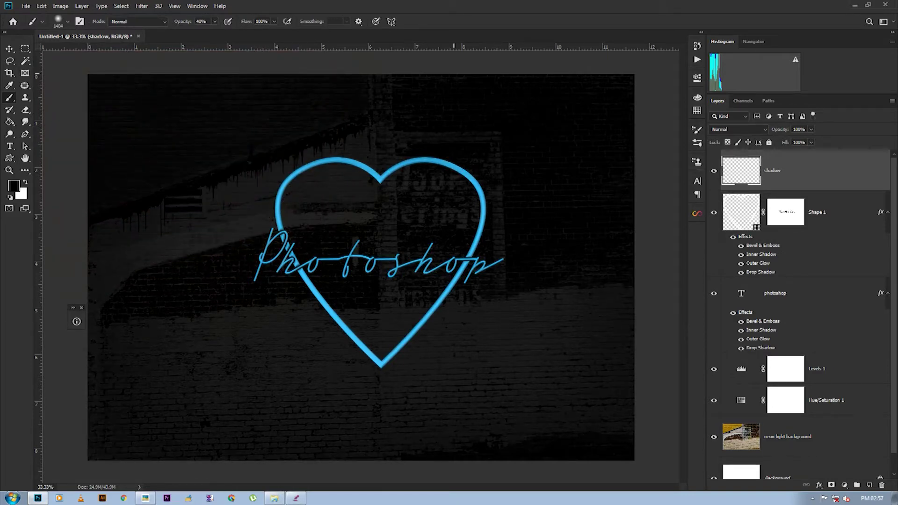
left_click(361, 266)
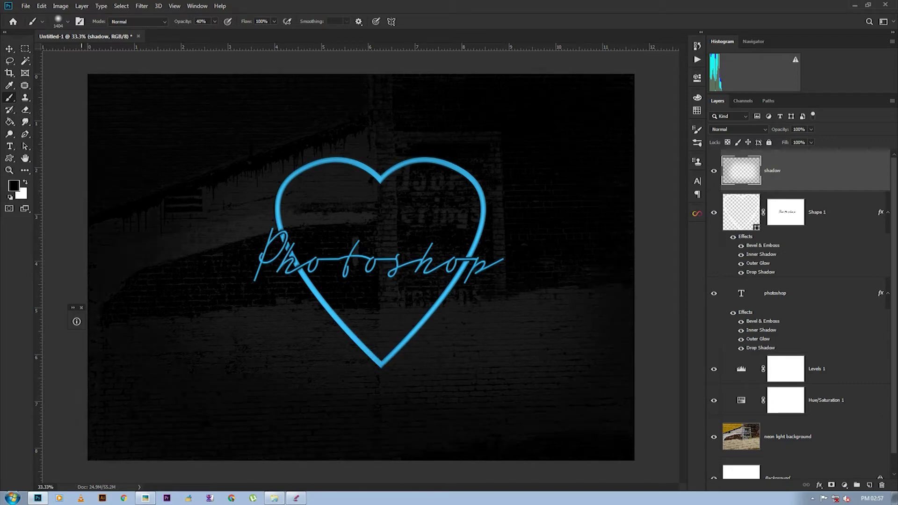
left_click(382, 263)
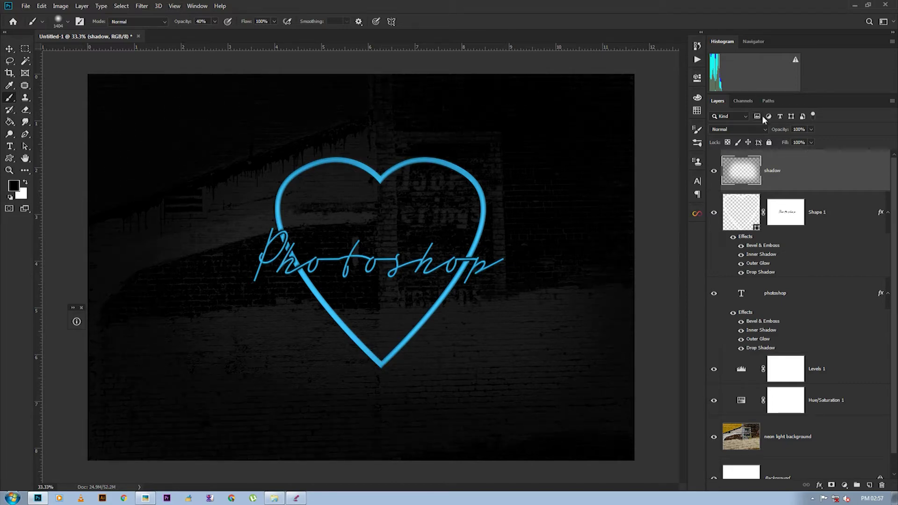
left_click(800, 129)
type("80")
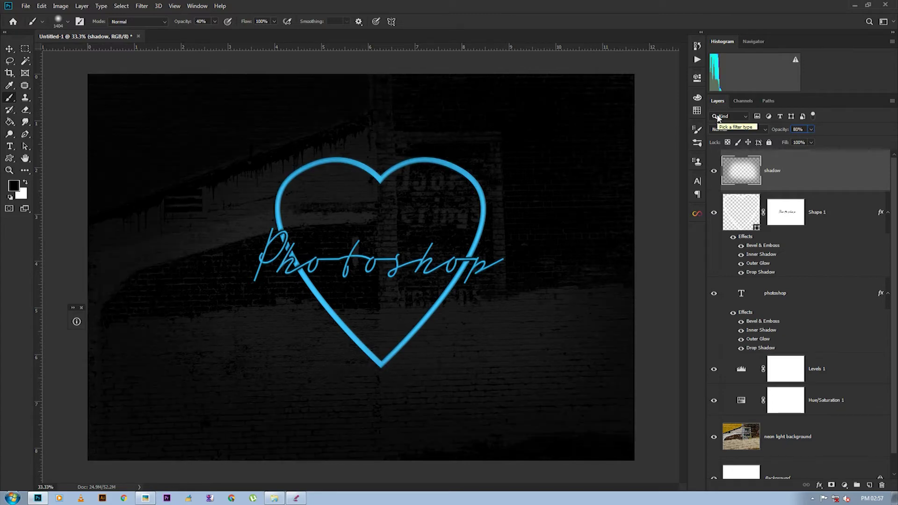
left_click(839, 379)
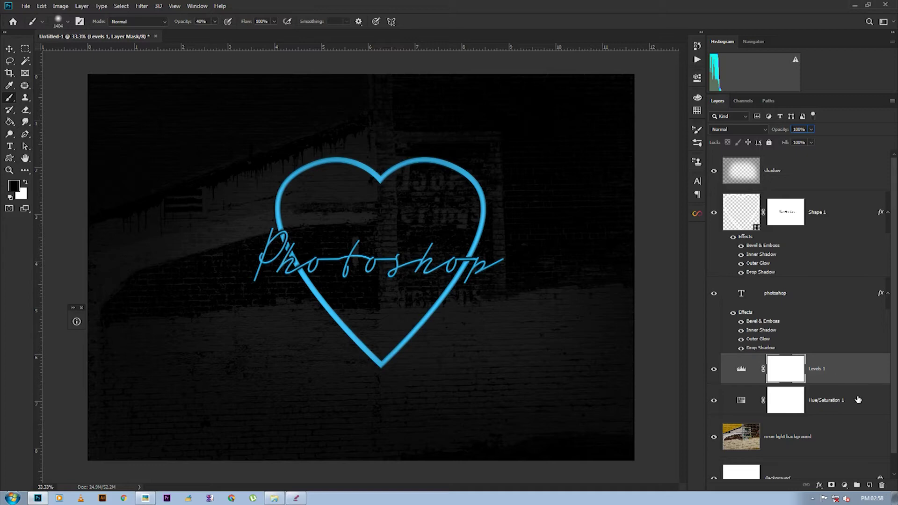
- Add a new layer named 'background light' above Levels 1 in Overlay blend mode
key("ctrl+shift+n")
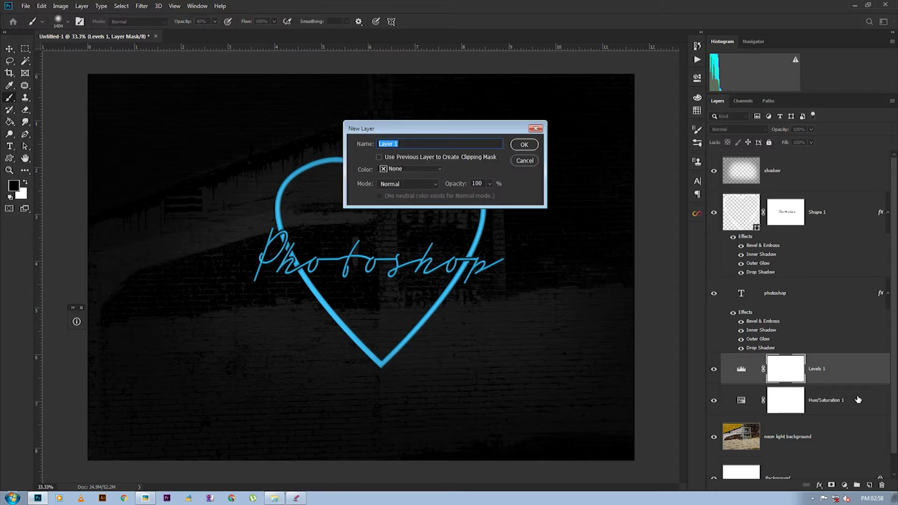
key("Return")
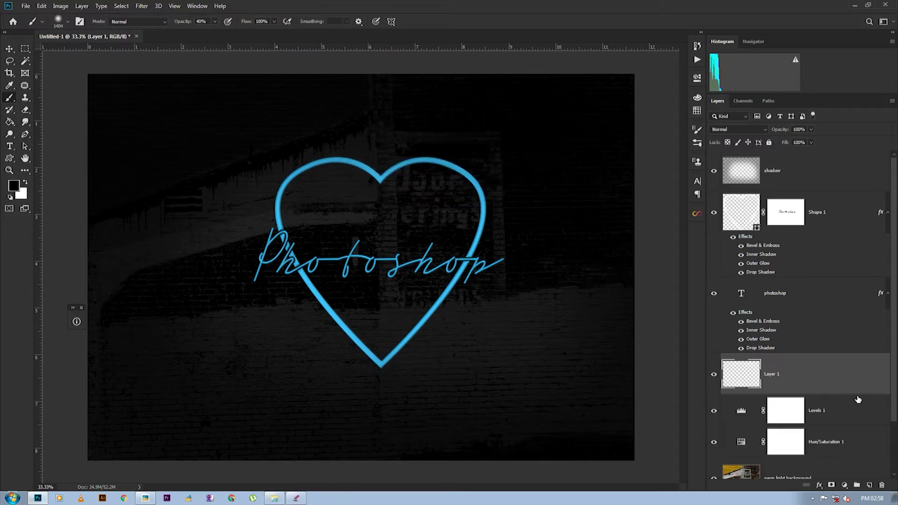
double_click(771, 377)
type("background light")
key("Return")
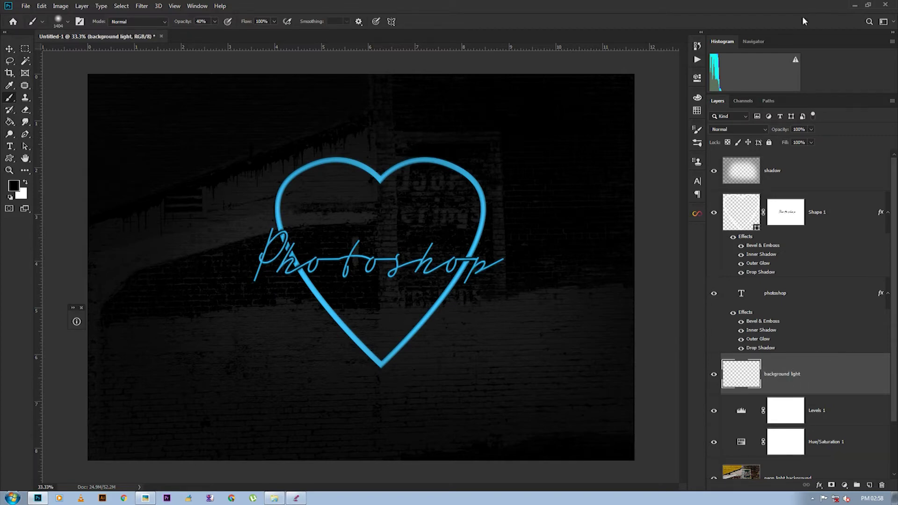
left_click(744, 130)
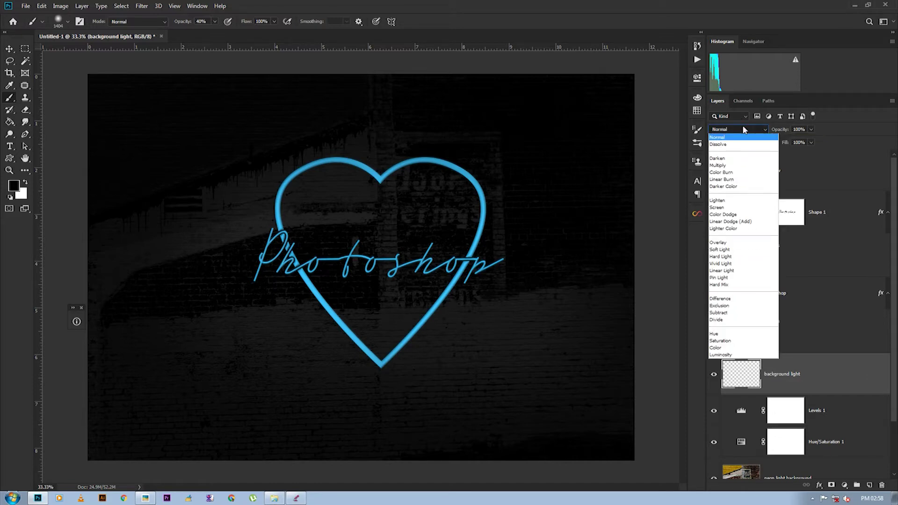
left_click(719, 242)
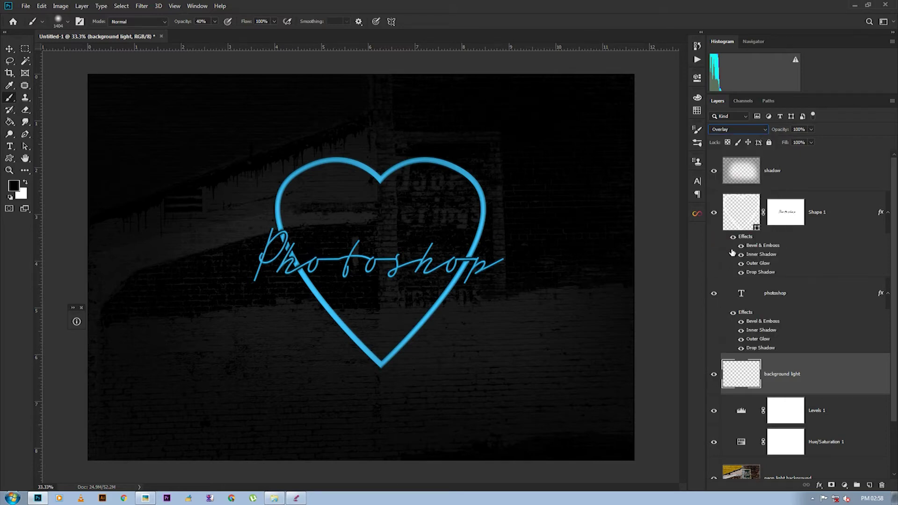
- Sample the neon stroke's blue 35b9f0 as the foreground colour
left_click(16, 189)
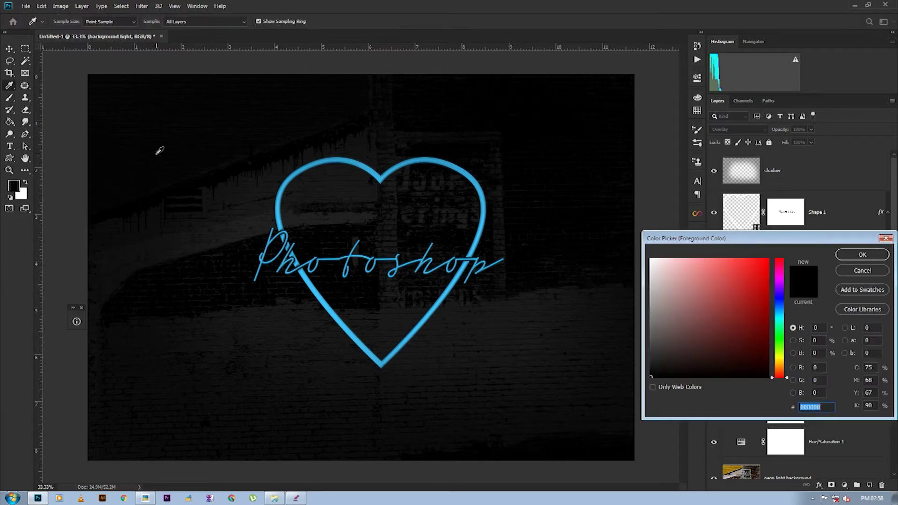
scroll(374, 156, "up", 5)
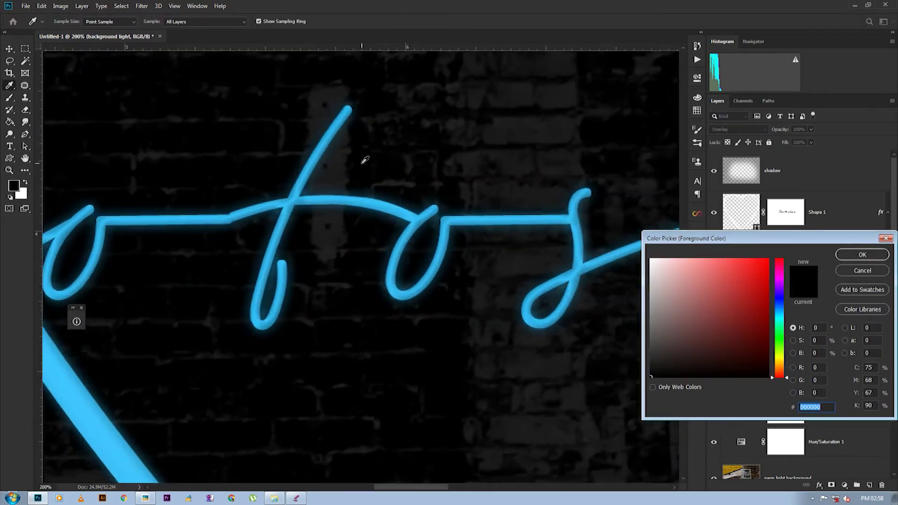
left_click(376, 171)
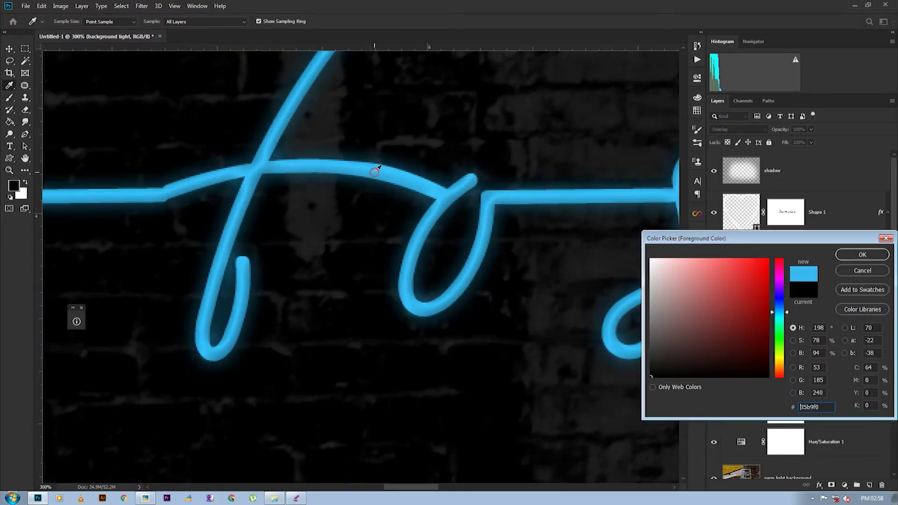
- Accept blue 35b9f0 and paint a soft glow at 100% brush opacity behind the heart
left_click(863, 255)
key("b")
scroll(579, 176, "down", 2)
scroll(579, 176, "down", 3)
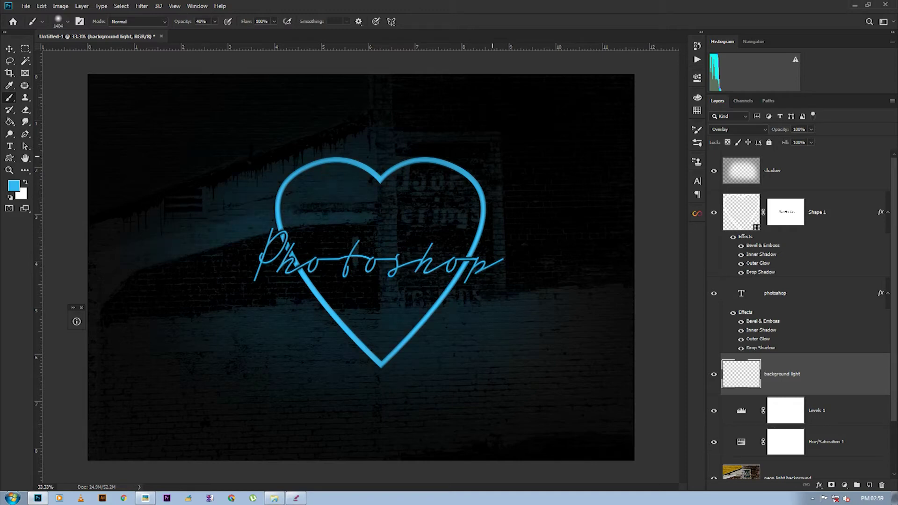
left_click_drag(215, 22, 291, 38)
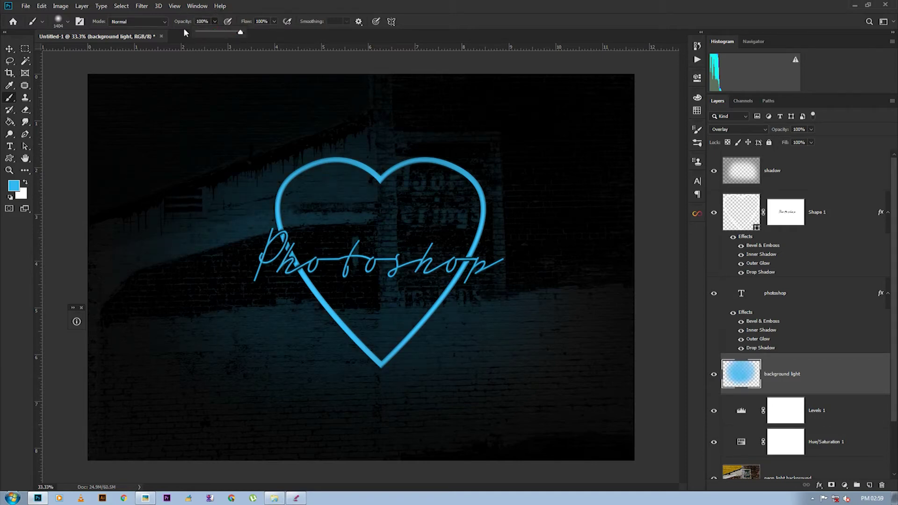
left_click(236, 47)
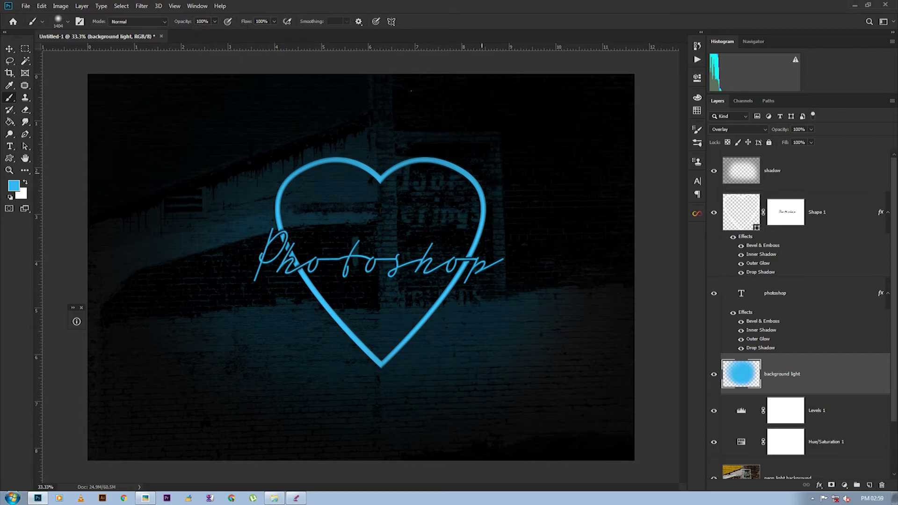
key("alt+period")
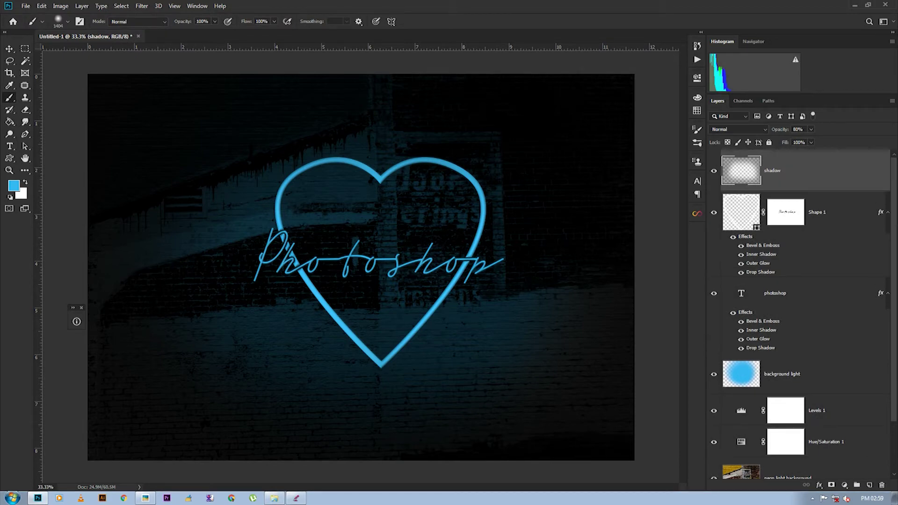
- Stamp all visible layers into a new Layer 1 and convert it to a Smart Object
scroll(866, 403, "down", 2)
left_click(866, 403, "shift")
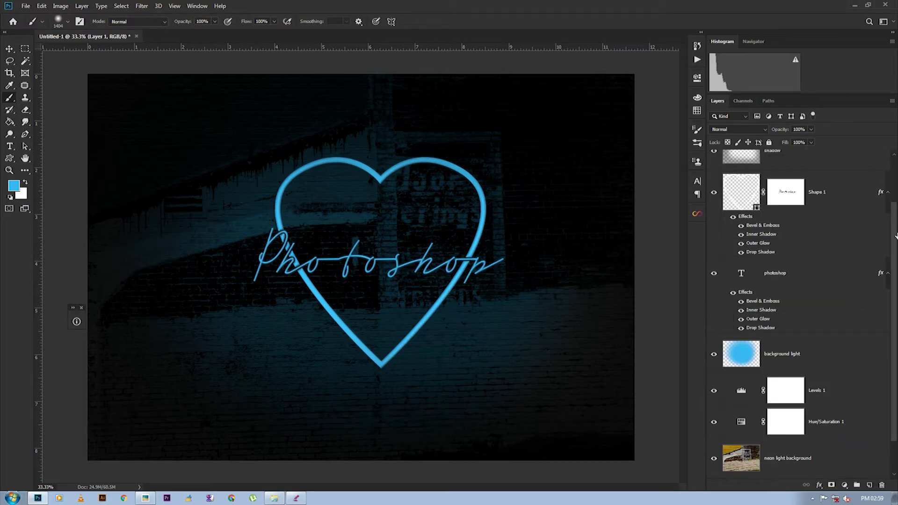
scroll(897, 233, "up", 2)
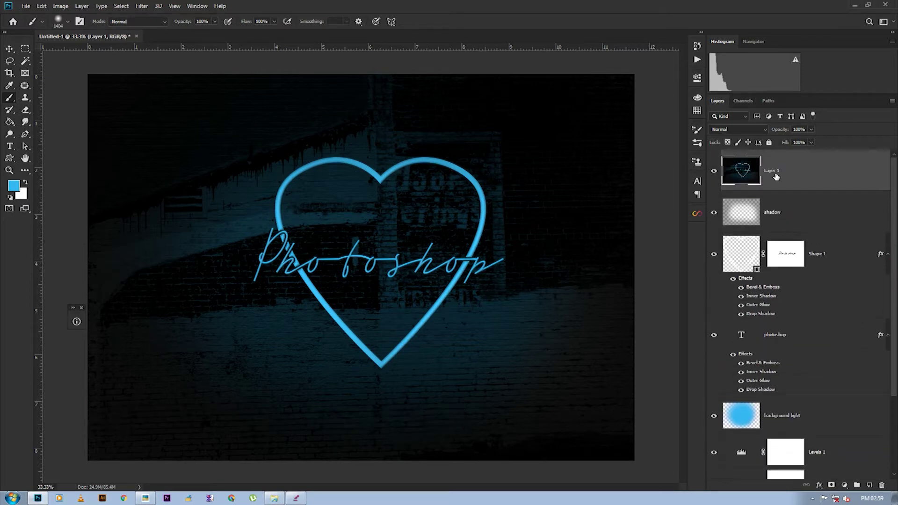
right_click(829, 180)
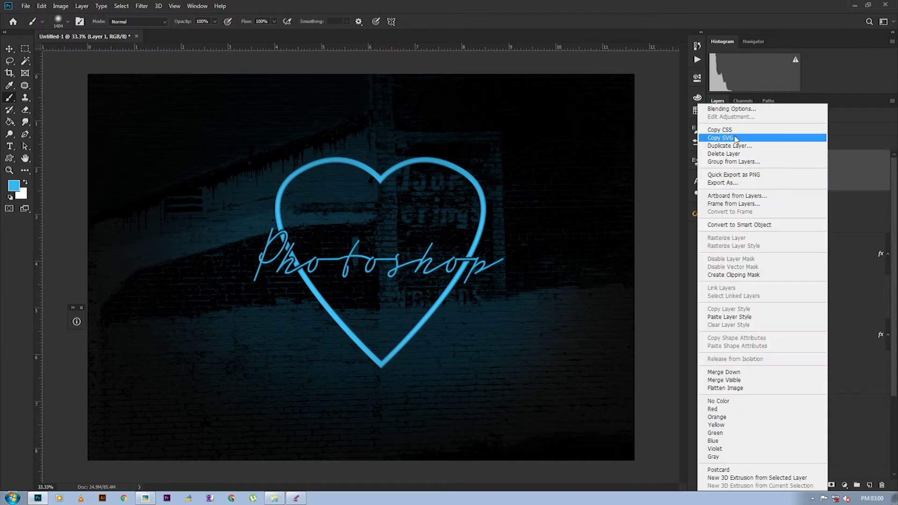
left_click(752, 226)
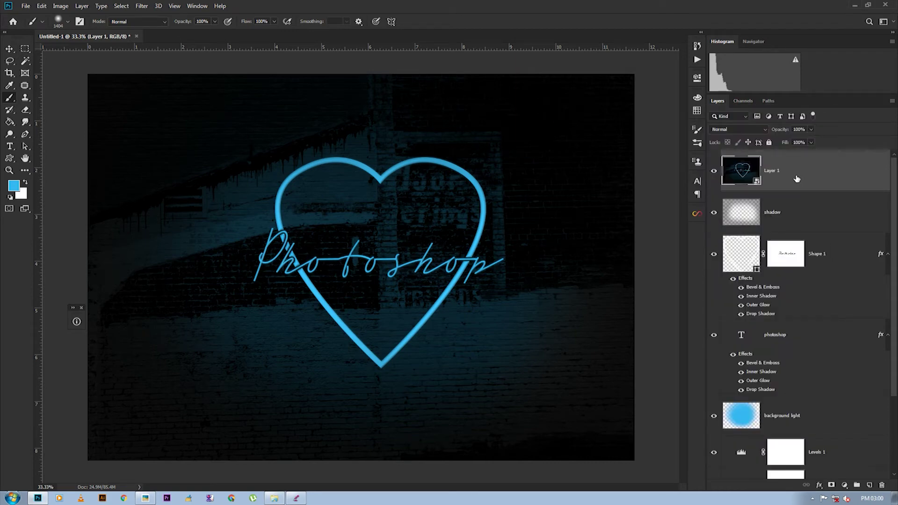
- Apply a 20-pixel Gaussian Blur to Layer 1
left_click(142, 6)
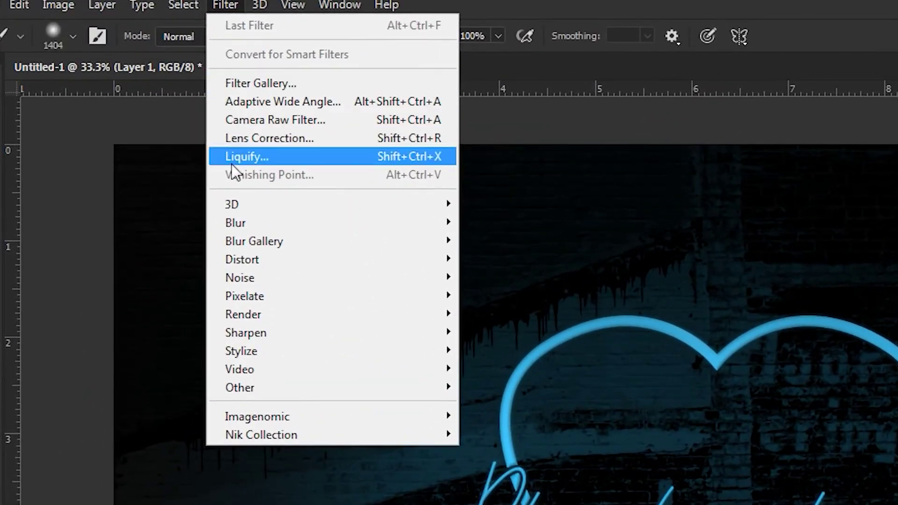
mouse_move(254, 224)
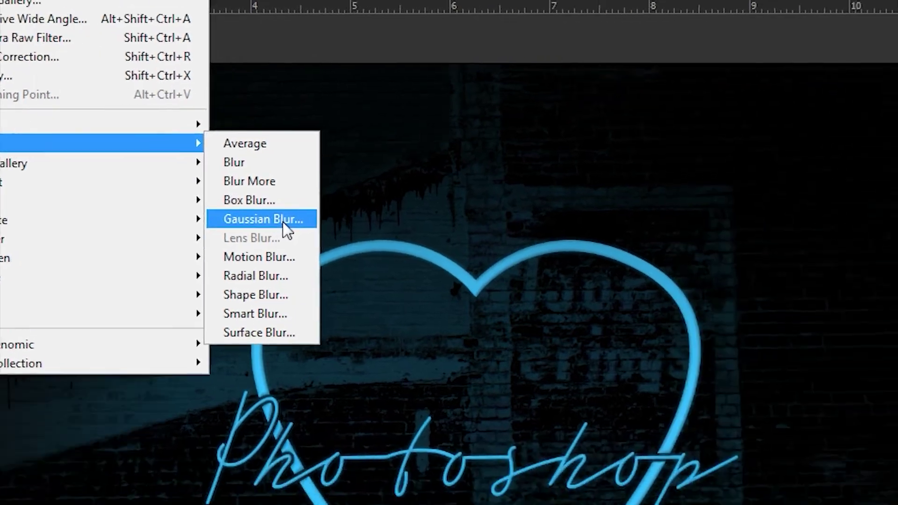
left_click(531, 300)
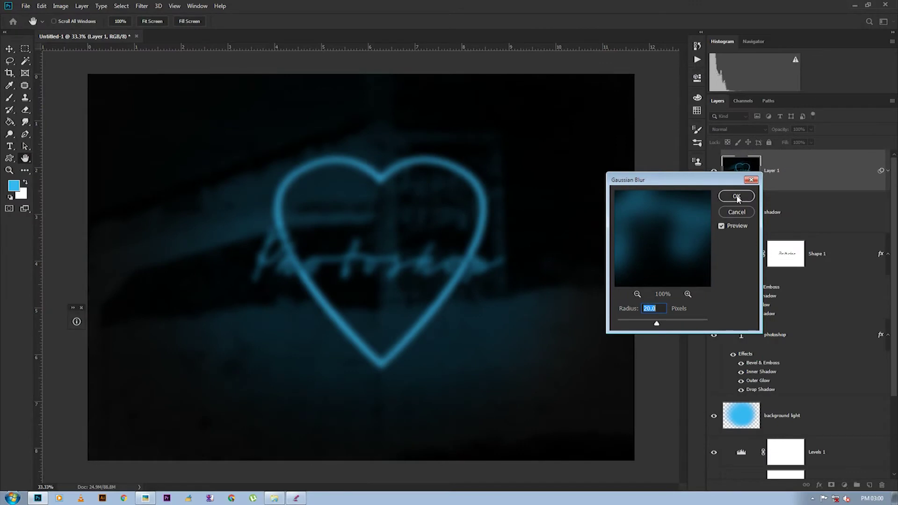
left_click(737, 197)
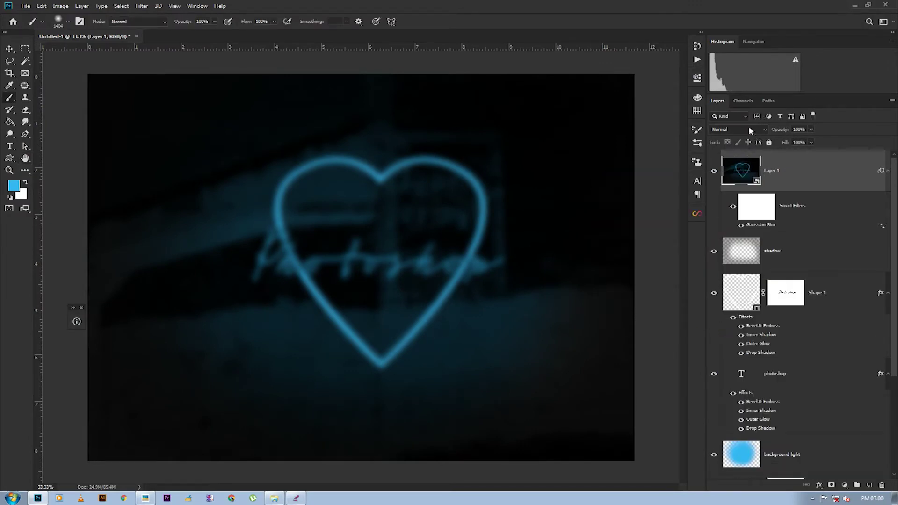
- Set Layer 1 to Color Dodge blending and add a blank Layer 2 above it
left_click(749, 129)
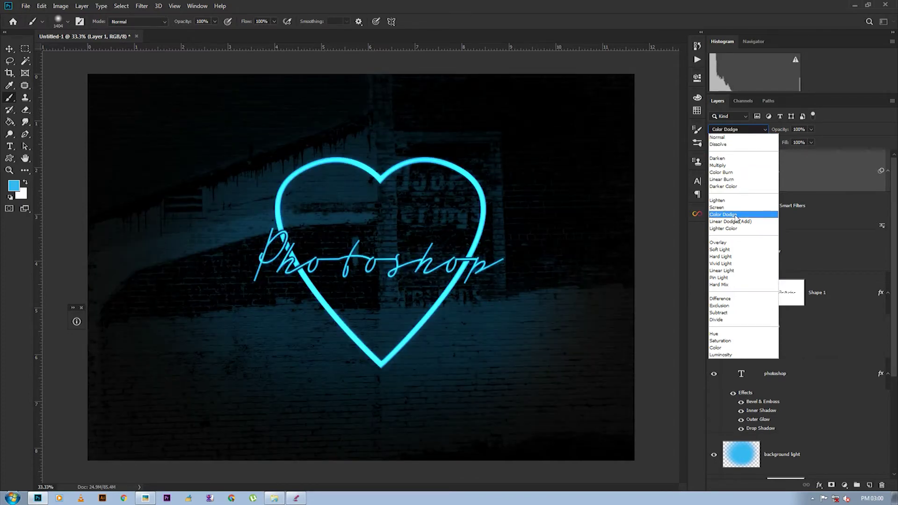
left_click(736, 216)
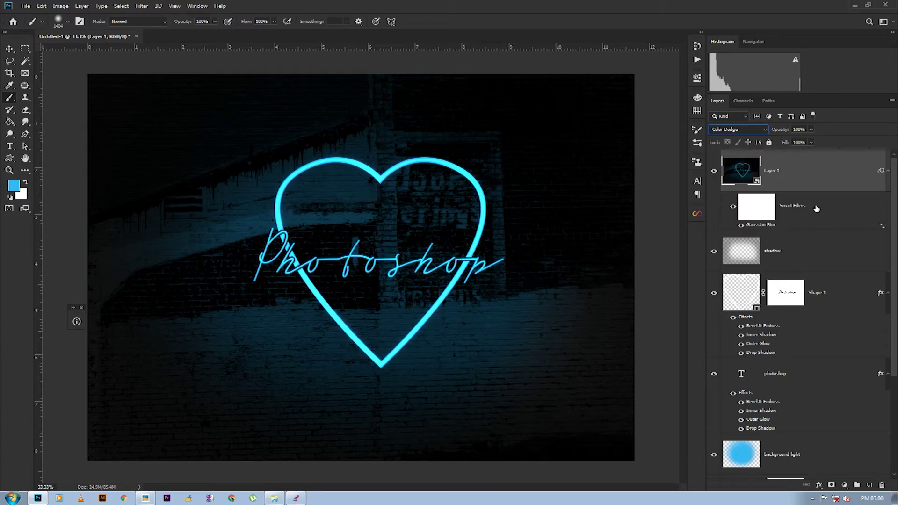
key("ctrl+shift+n")
key("Return")
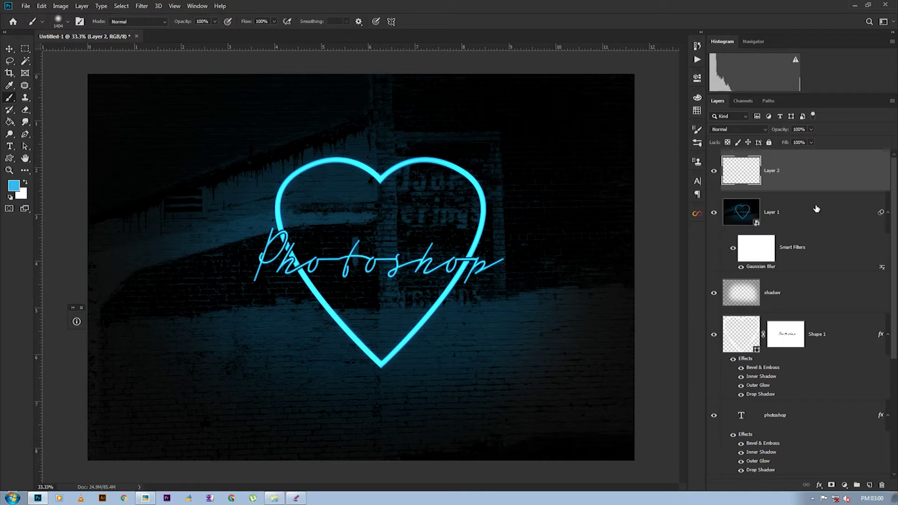
- Rename Layer 2 to 'coulds'
double_click(777, 176)
type("coulds")
key("Return")
- Reset to default black and white colours and fill the layer with Render Clouds
key("d")
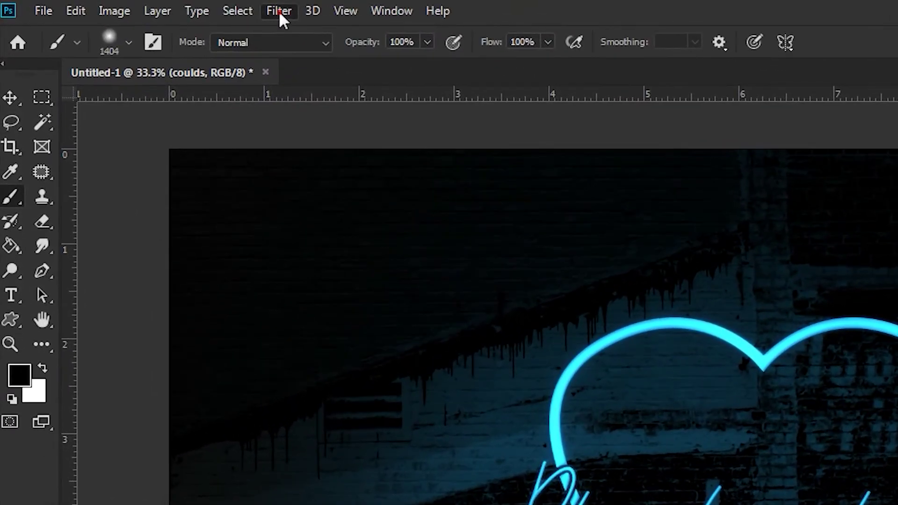
left_click(280, 11)
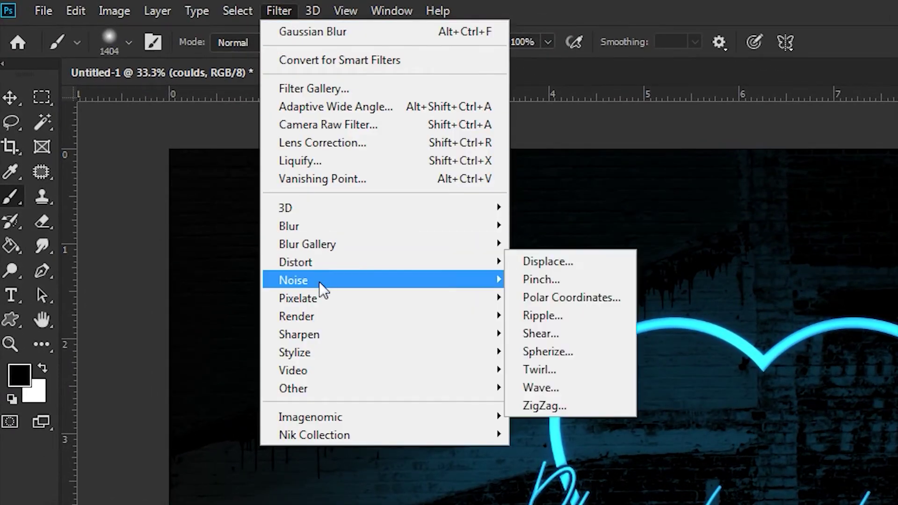
mouse_move(325, 316)
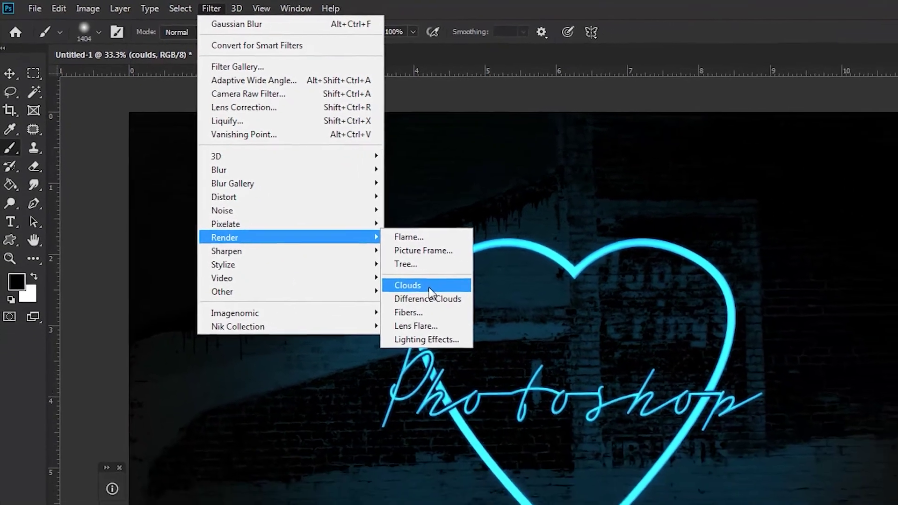
left_click(480, 323)
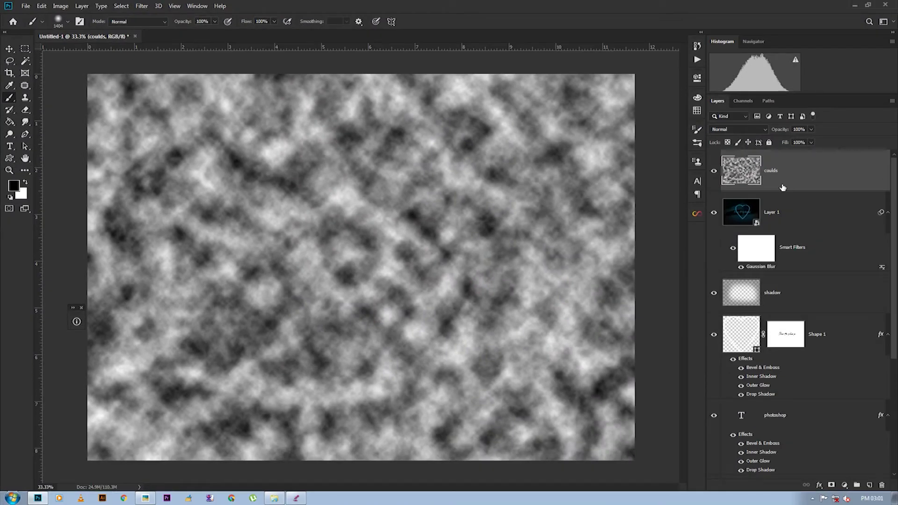
- Blend the coulds layer in Screen and mask out its centre with a 2190-pixel soft brush
left_click(754, 130)
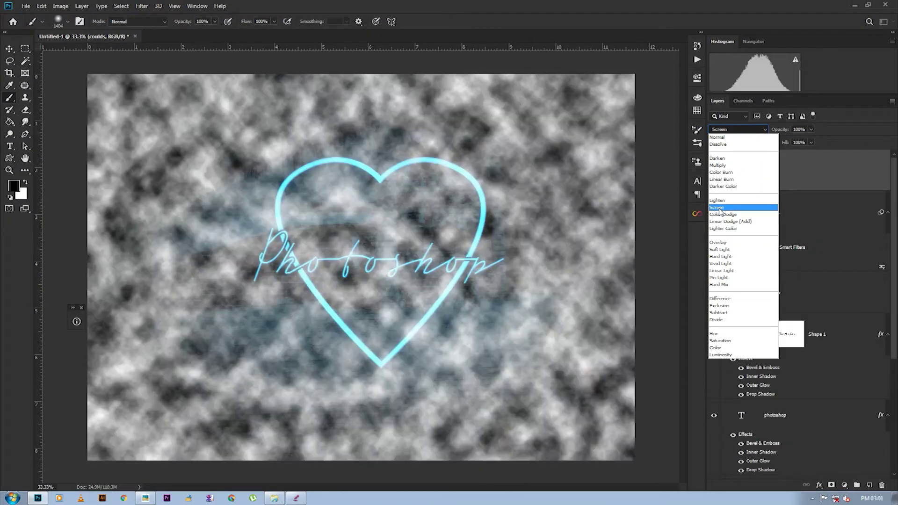
left_click(721, 209)
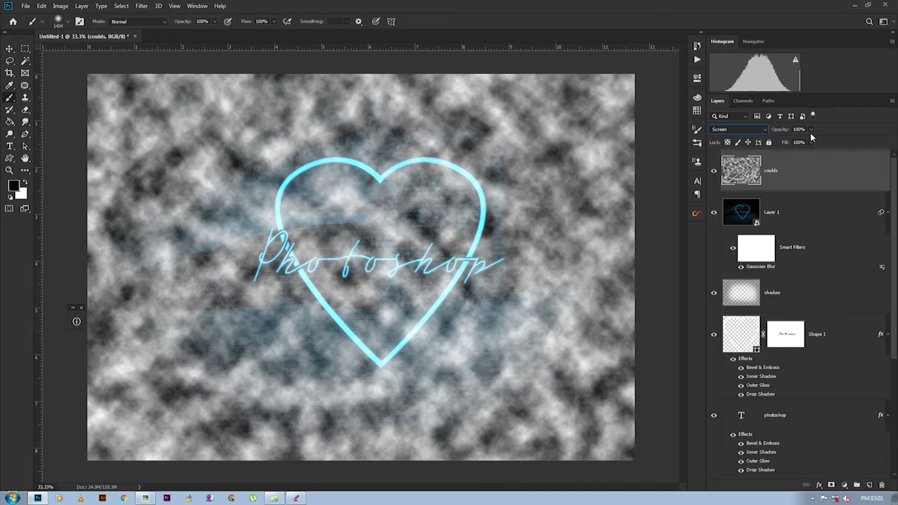
left_click(832, 485)
mouse_move(352, 249)
left_mouse_down()
mouse_move(412, 249)
mouse_move(372, 239)
left_mouse_up()
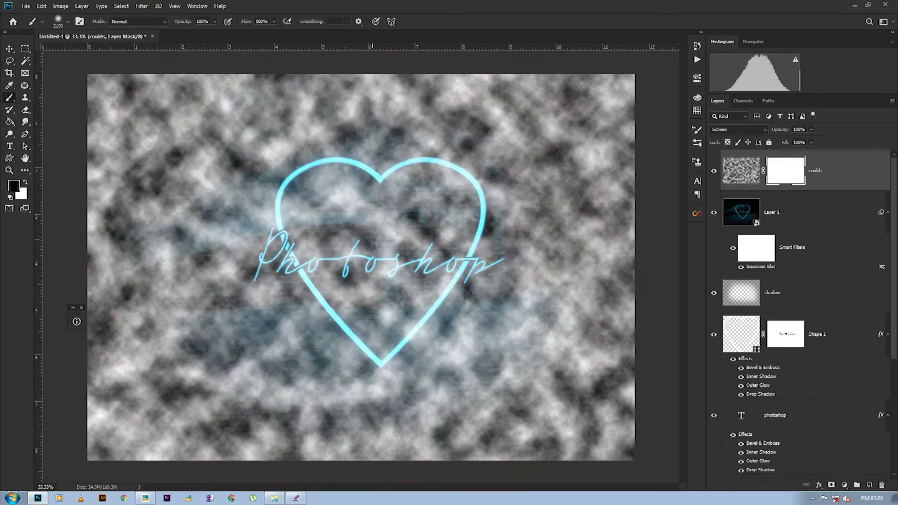
left_click(364, 243)
left_click_drag(236, 129, 225, 151)
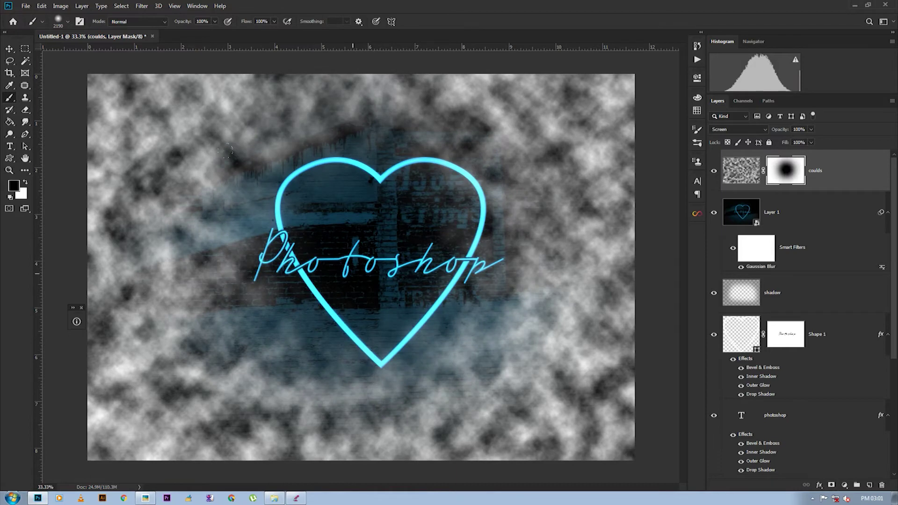
left_click_drag(410, 232, 338, 253)
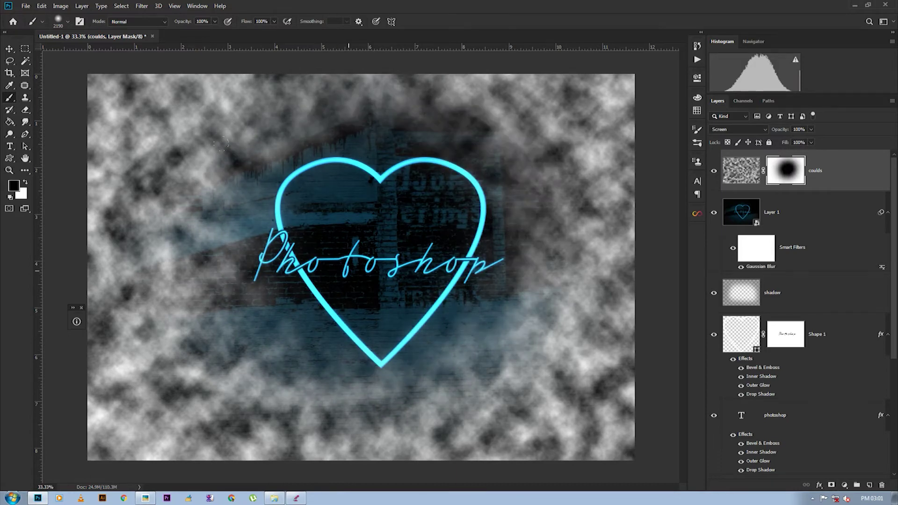
left_click_drag(220, 143, 284, 134)
- Lower the coulds layer opacity to 10% and move it below Layer 1
left_click(812, 130)
left_click_drag(813, 142, 774, 144)
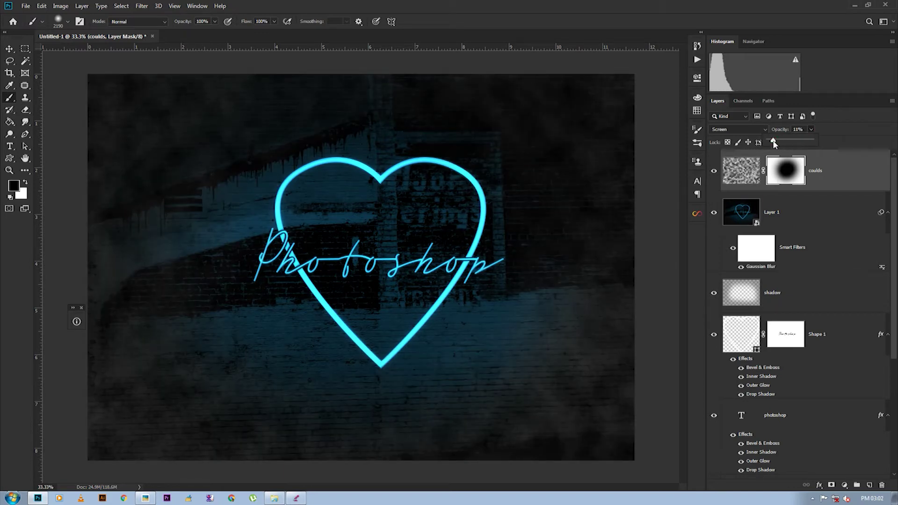
left_click(866, 169)
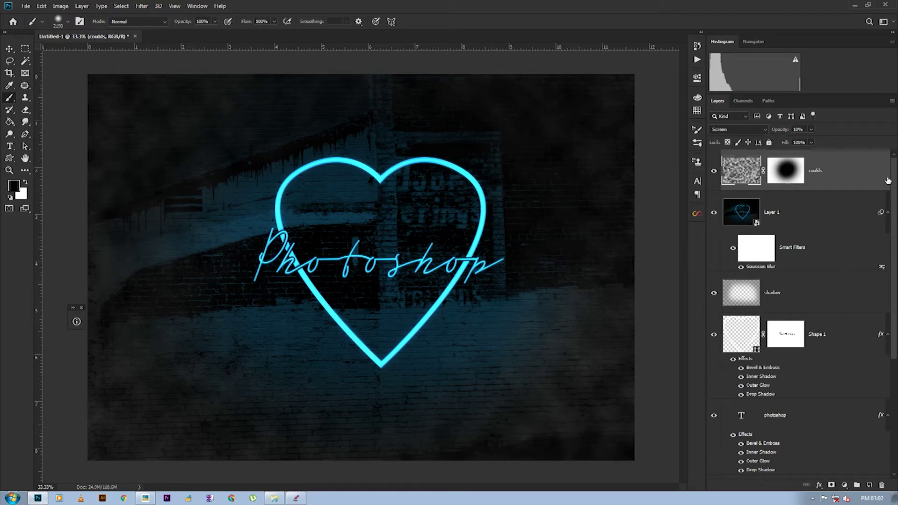
left_click_drag(887, 184, 828, 265)
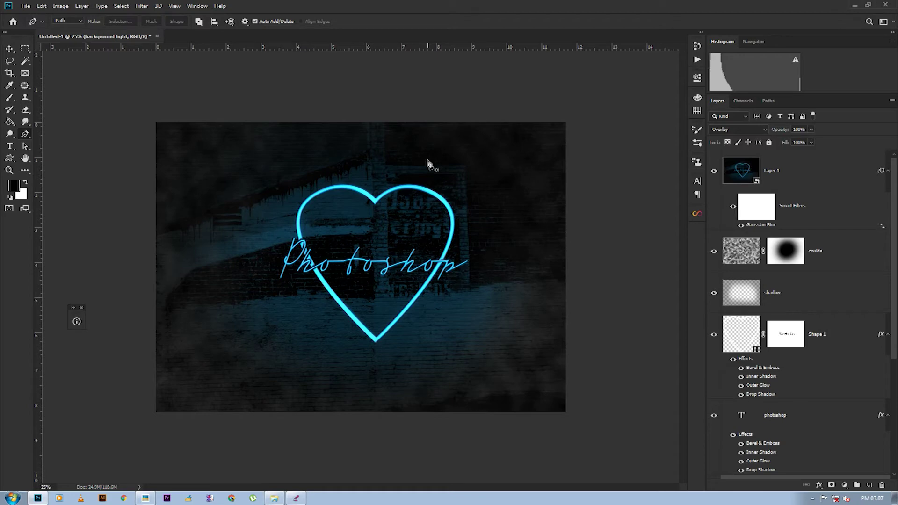
- Select Layer 1 and zoom in on the neon script
left_click(798, 176)
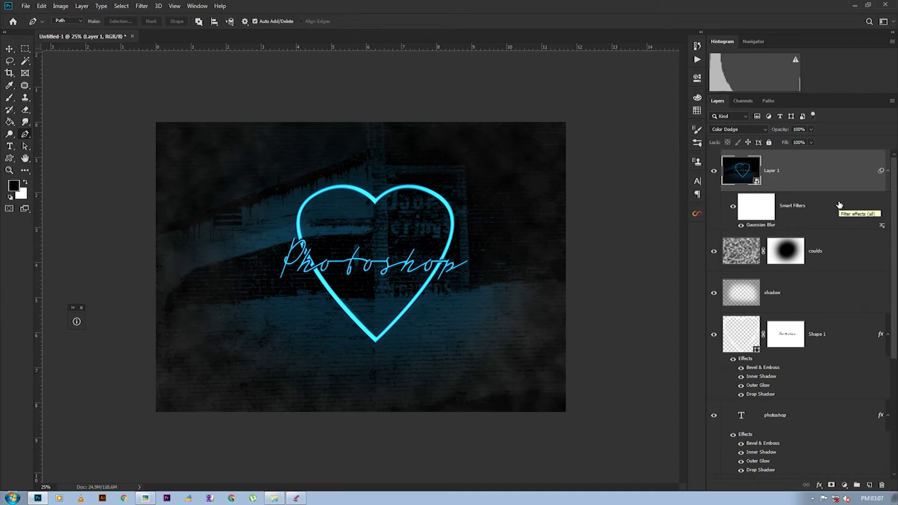
key("ctrl+plus")
key("ctrl+plus")
key("ctrl+plus")
key("ctrl+plus")
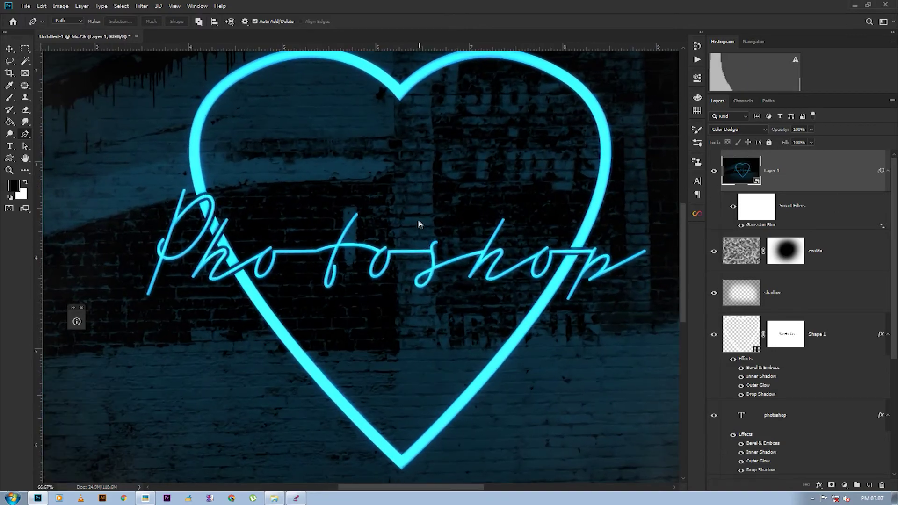
- Zoom to 200% and start a pen path at the final p's tail, curving upward
scroll(457, 198, "right", 8)
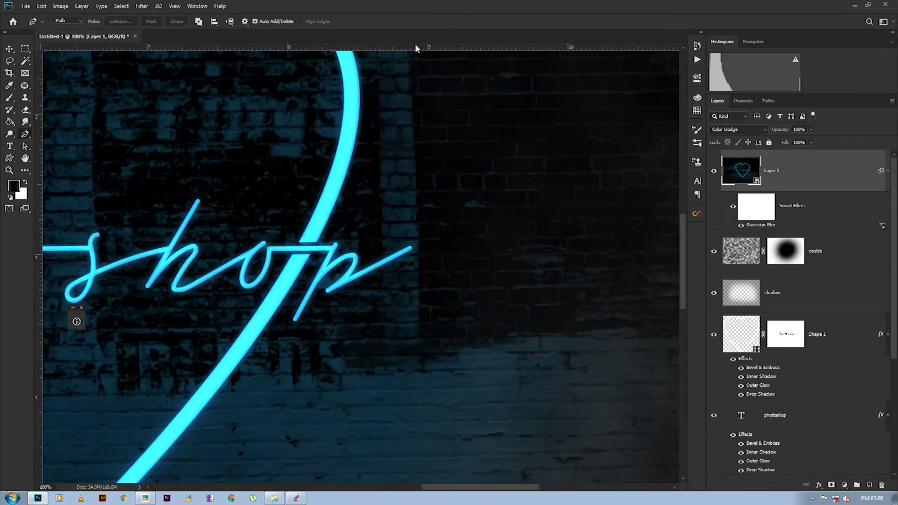
key("ctrl+plus")
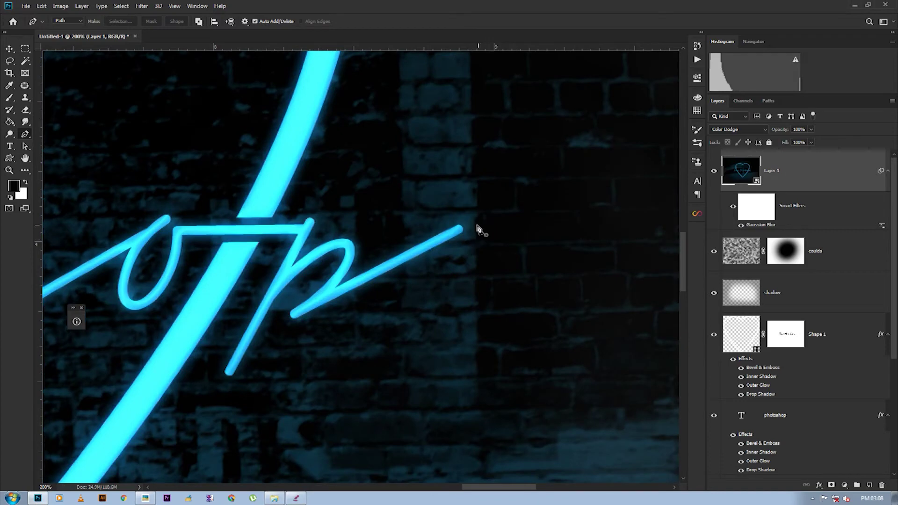
left_click(408, 255)
left_click_drag(554, 167, 564, 144)
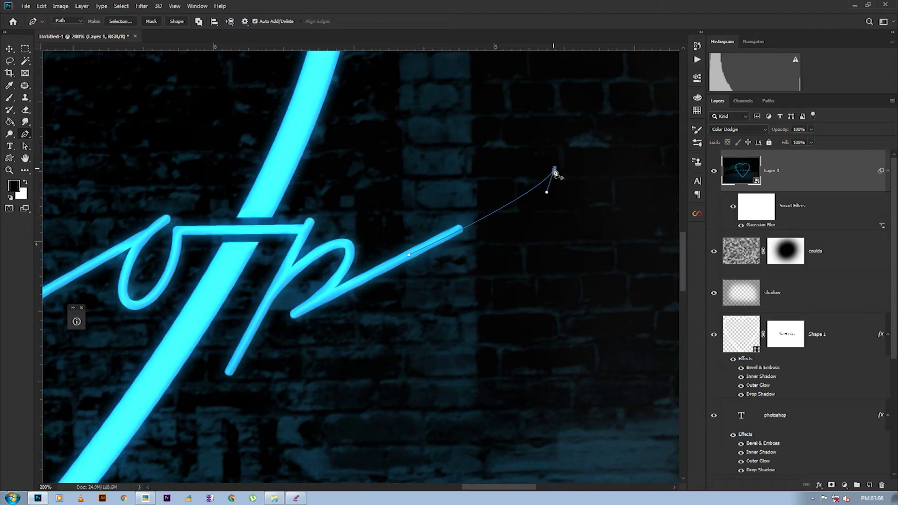
left_click_drag(496, 80, 410, 102)
key("ctrl+z")
left_click_drag(518, 88, 445, 94)
- Add curved anchors bringing the path back down and to the left
left_click_drag(434, 168, 506, 189)
key("ctrl+z")
left_click_drag(433, 253, 480, 225)
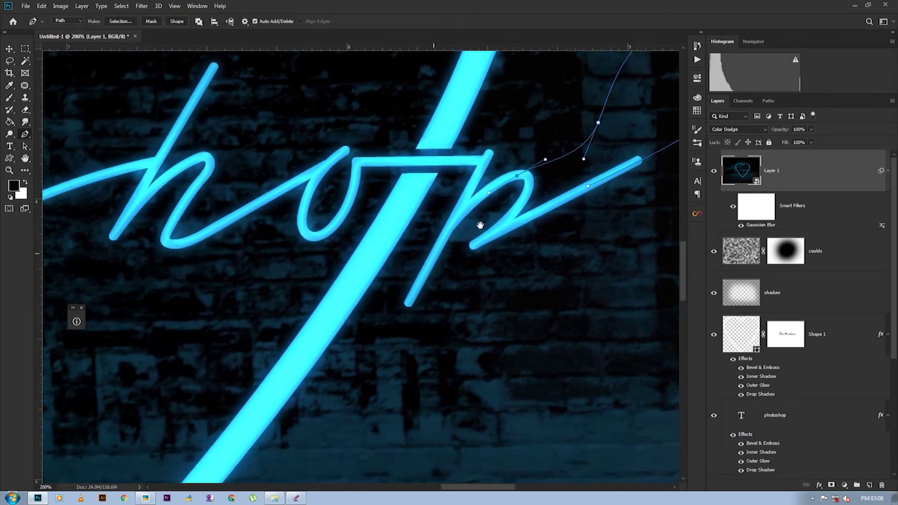
left_click_drag(445, 270, 556, 199)
left_click_drag(472, 270, 447, 295)
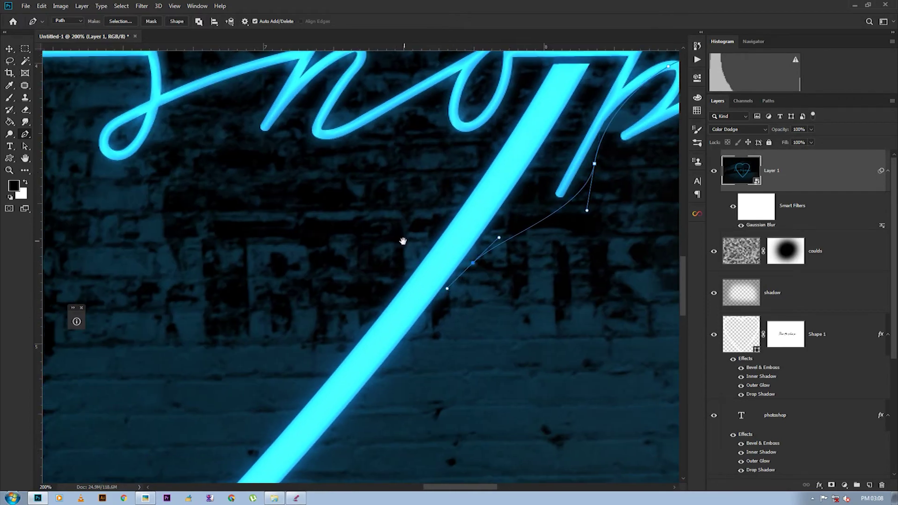
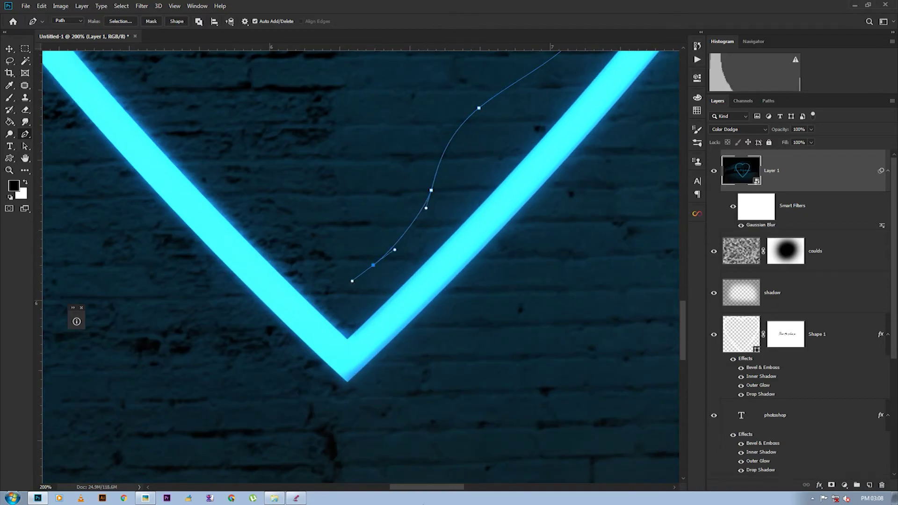
- Drag a final anchor that curves the wire below the heart's tip, then view the whole path
scroll(360, 327, "down", 5)
left_click_drag(426, 310, 488, 244)
scroll(488, 244, "down", 2)
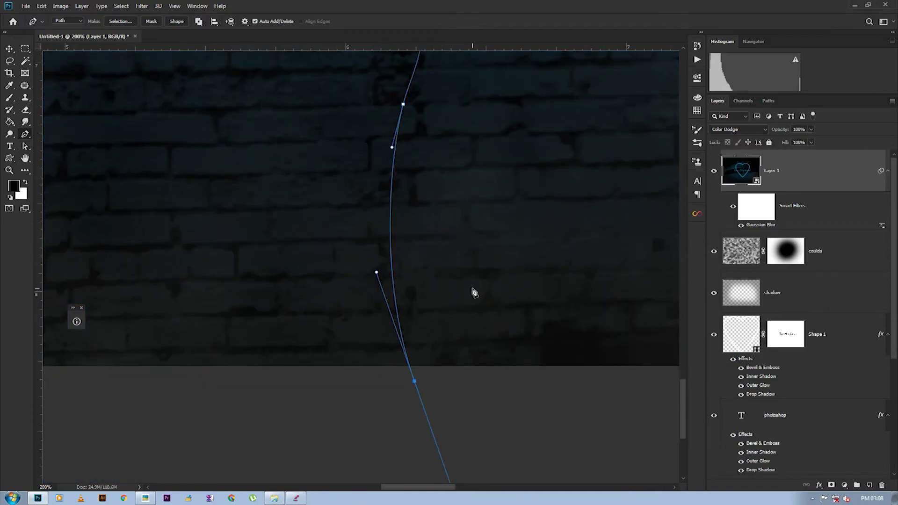
scroll(473, 293, "down", 1)
left_click_drag(451, 136, 401, 504)
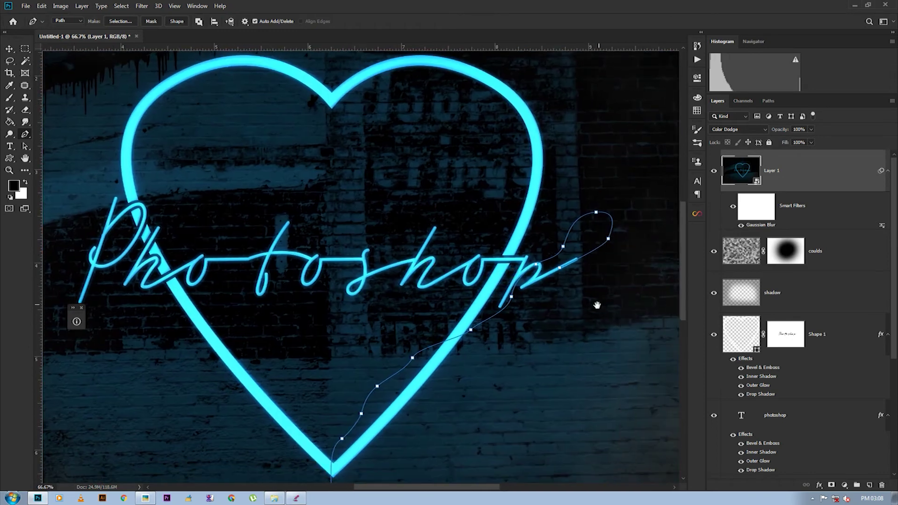
left_click_drag(606, 356, 566, 248)
- Select the background light layer in the Layers panel
right_click(507, 153)
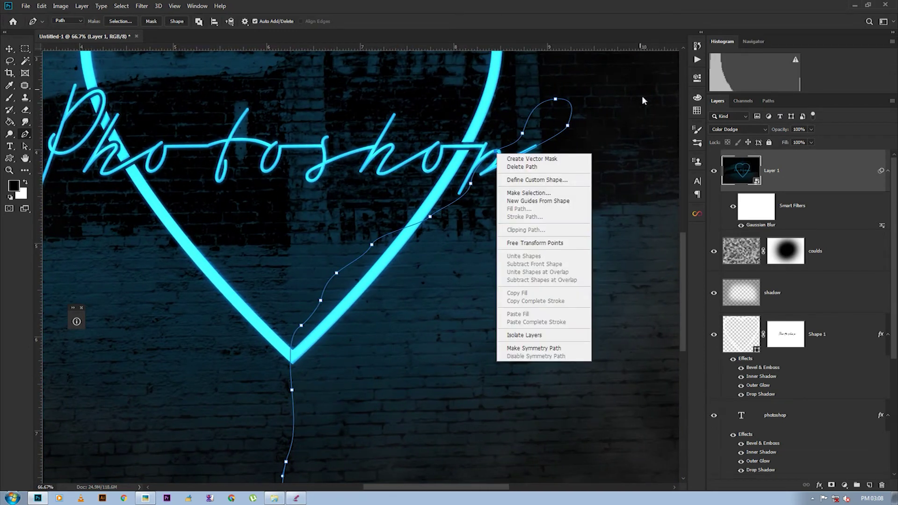
key("Escape")
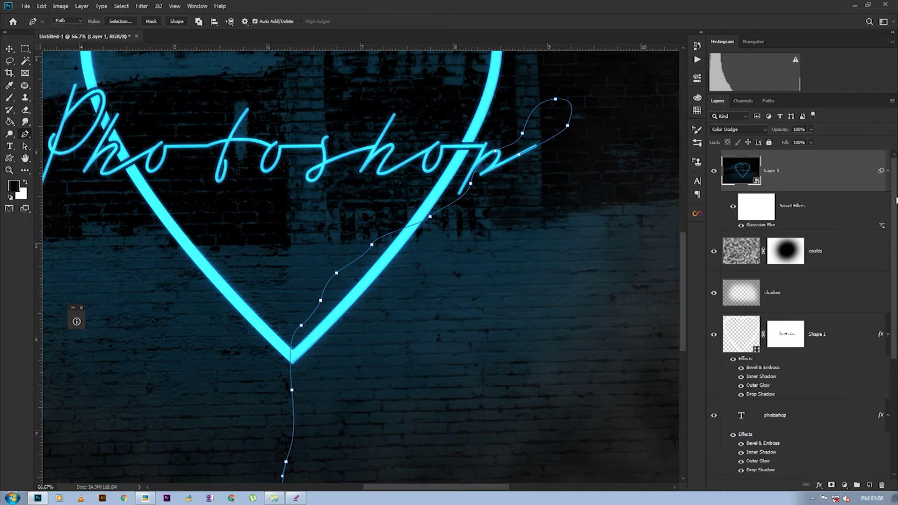
scroll(791, 316, "down", 5)
left_click(818, 310)
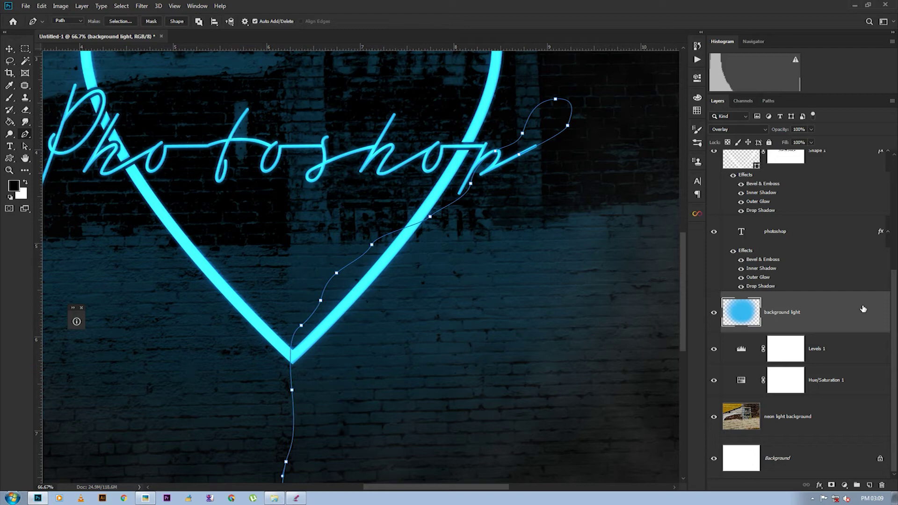
- Create a new empty layer named 'wayar' with Ctrl+Shift+N
key("ctrl+shift+n")
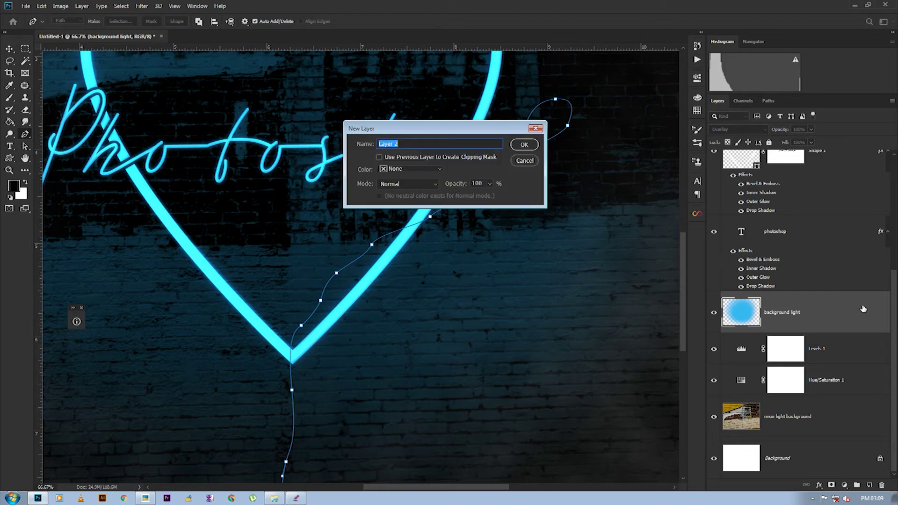
type("w")
key("Return")
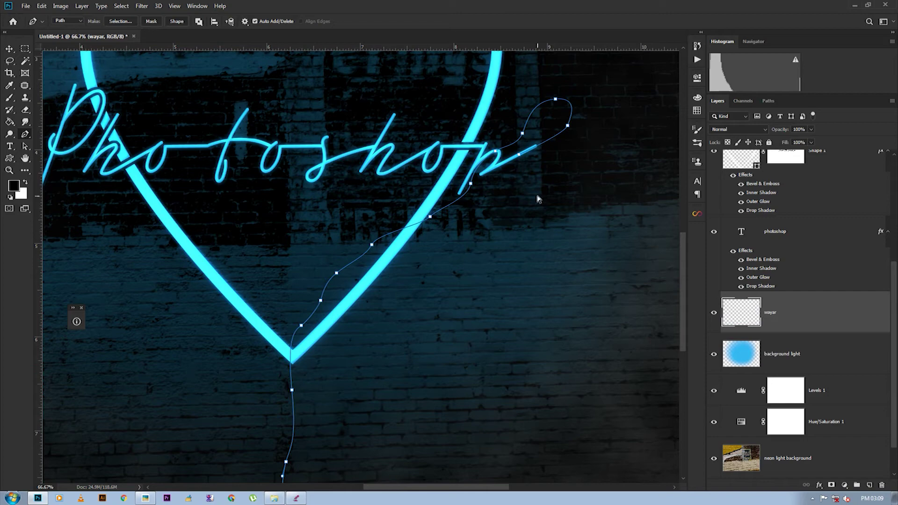
key("ctrl+plus")
key("ctrl+minus")
key("ctrl+plus")
key("ctrl+minus")
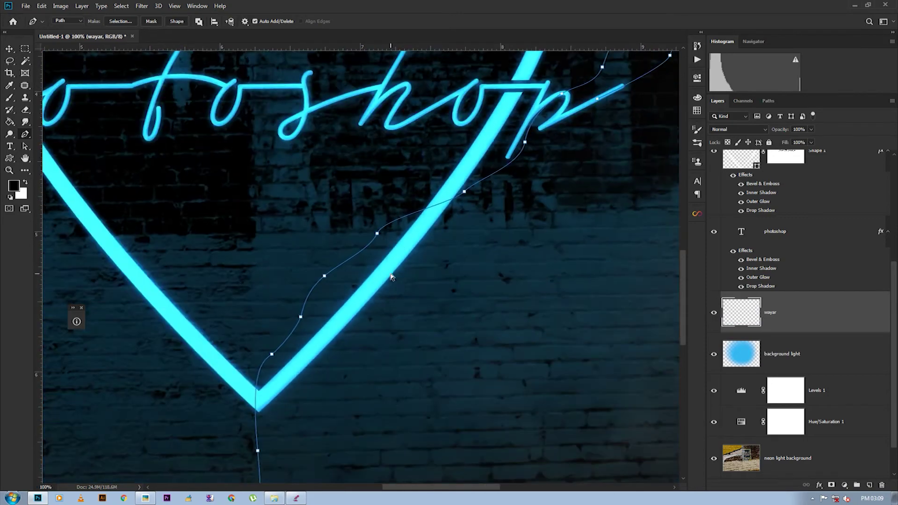
key("ctrl+minus")
key("ctrl+minus")
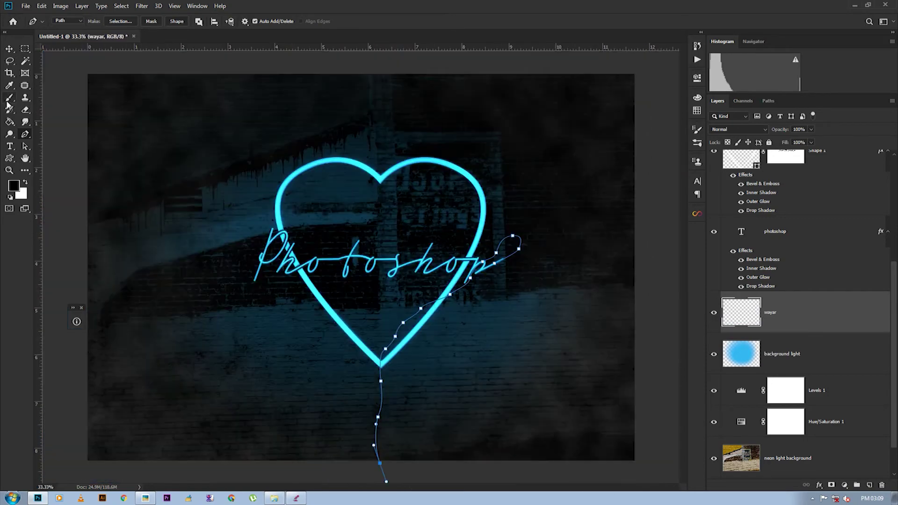
- With a smaller brush at 400%, paint a rounded cap on the p's tail, then bring up the wire path's menu
key("b")
key("ctrl+plus")
key("ctrl+plus")
key("ctrl+plus")
key("ctrl+plus")
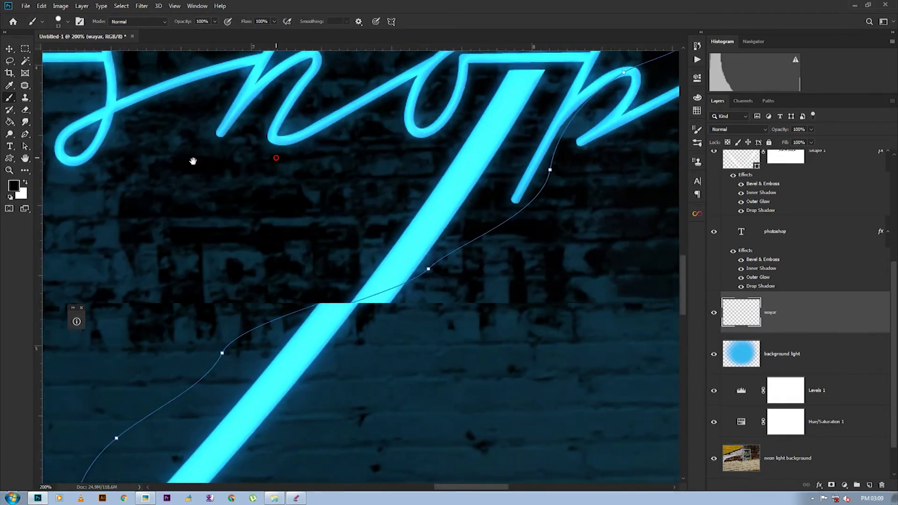
left_click_drag(193, 161, 134, 193)
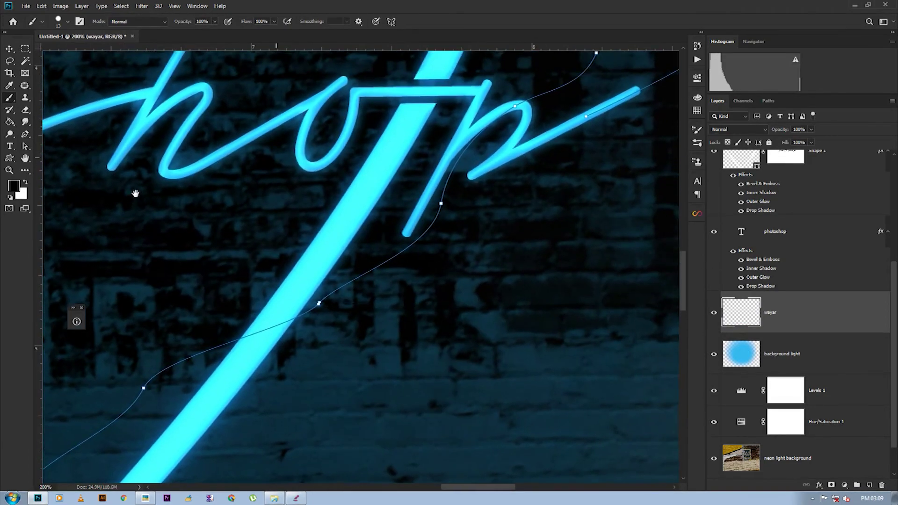
key("ctrl+plus")
key("ctrl+plus")
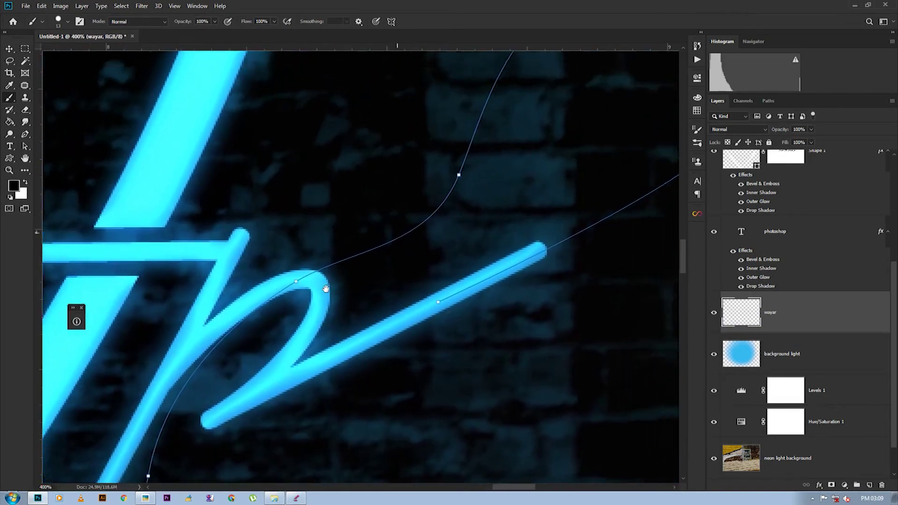
left_click_drag(326, 289, 214, 360)
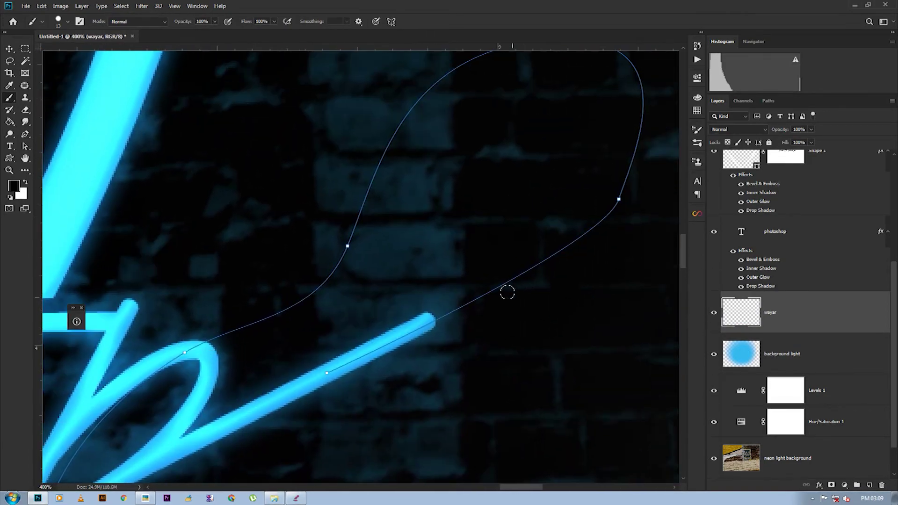
left_click(423, 324)
key("bracketleft")
key("bracketleft")
left_click(433, 319)
left_click(26, 135)
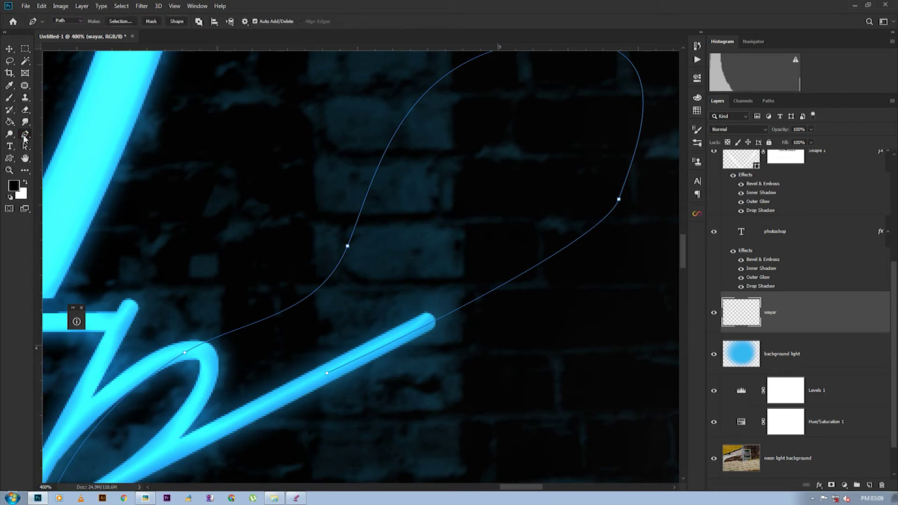
right_click(484, 303)
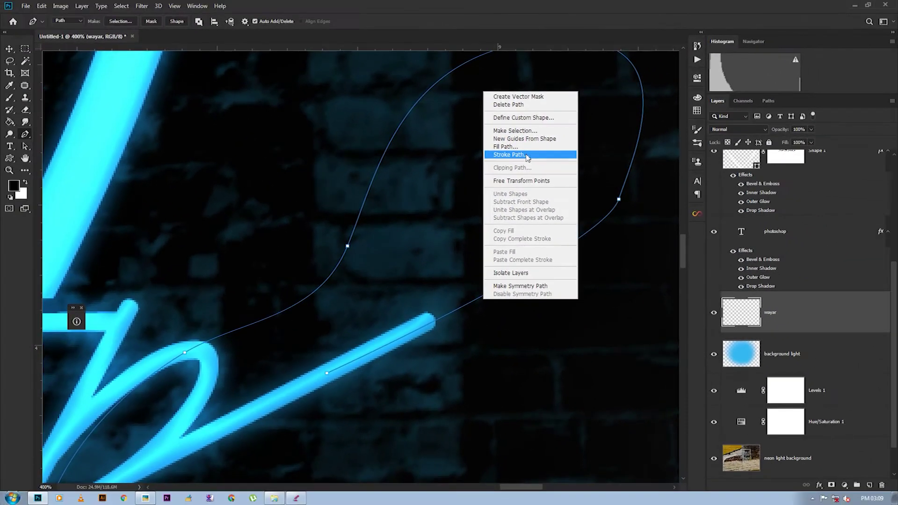
- Stroke the wire path with the Brush tool, Simulate Pressure checked, onto the wayar layer
left_click(527, 156)
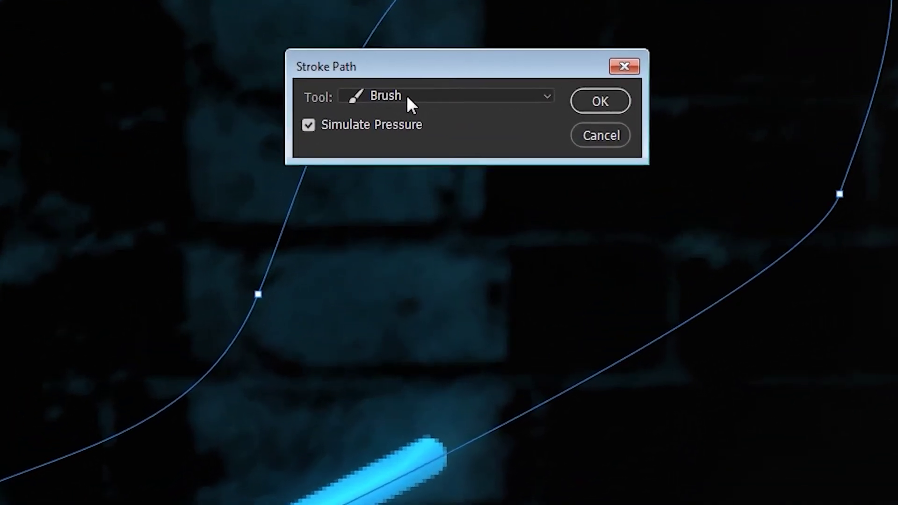
left_click(413, 133)
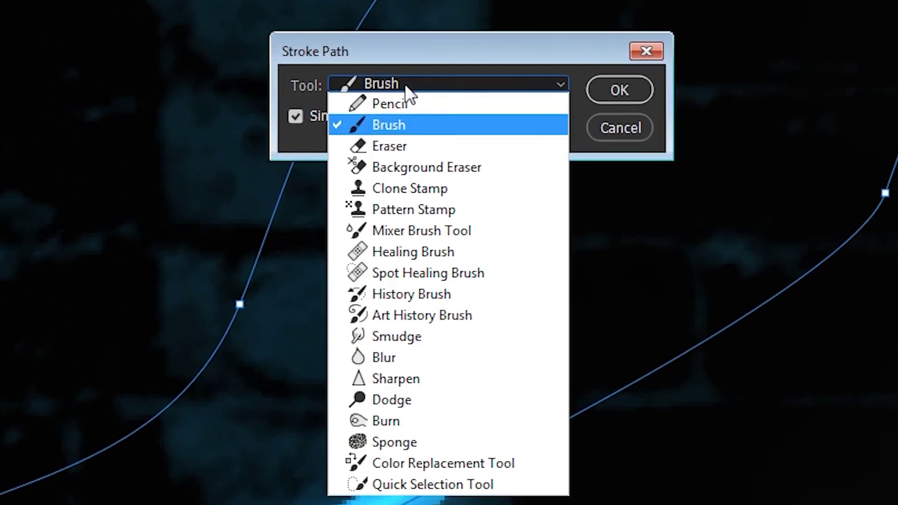
left_click(398, 127)
left_click(437, 84)
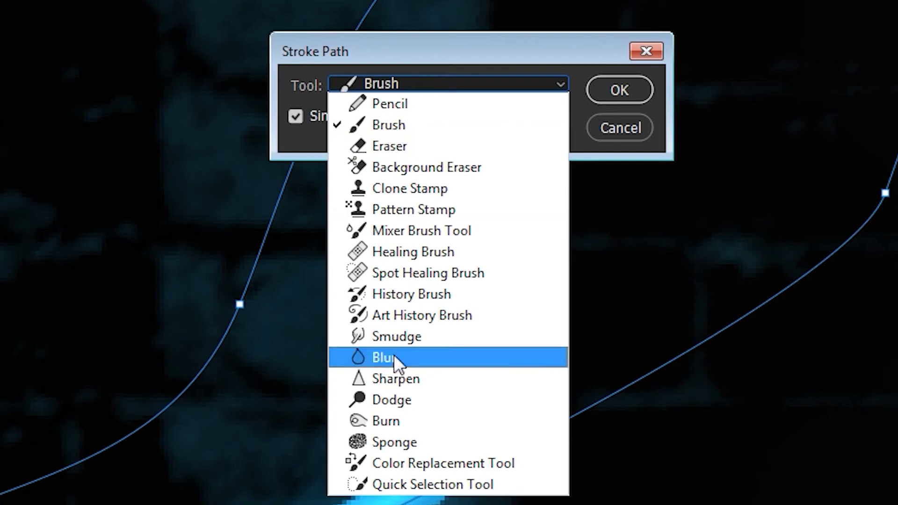
left_click(495, 66)
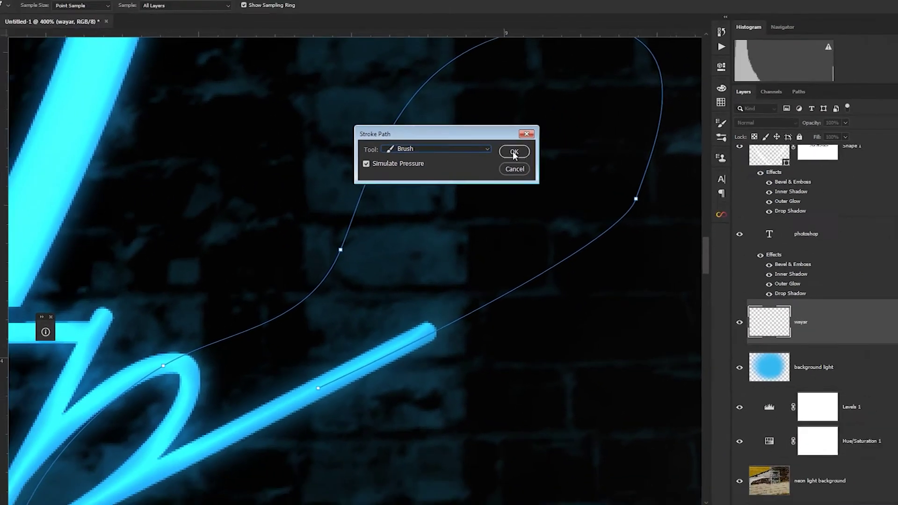
left_click(566, 122)
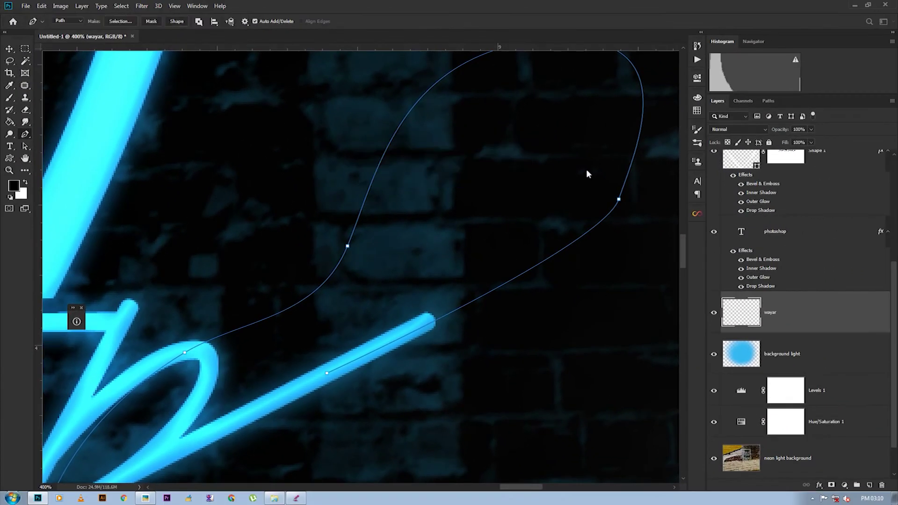
key("ctrl+plus")
- Inspect the painted wire and delete the path outline, keeping the black stroke
mouse_move(469, 88)
left_mouse_down()
mouse_move(383, 218)
mouse_move(445, 240)
left_mouse_up()
left_click_drag(380, 305, 585, 148)
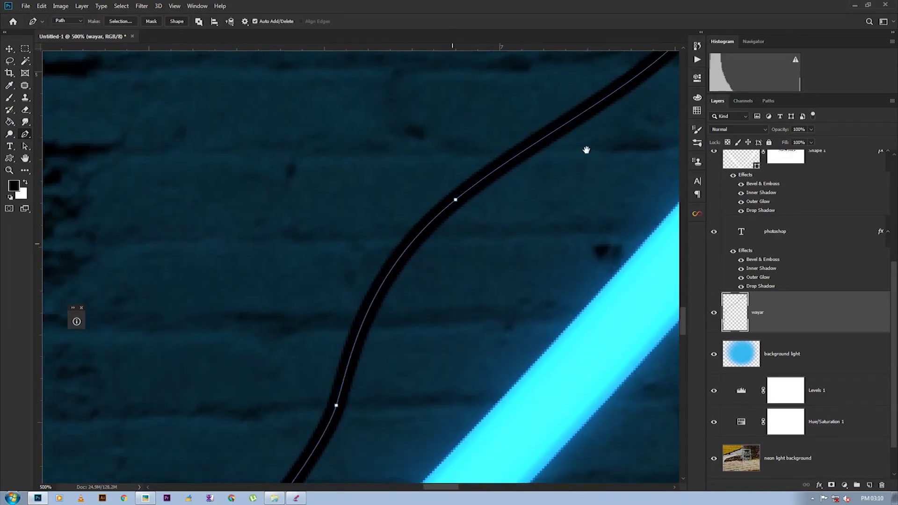
left_click_drag(457, 208, 387, 252)
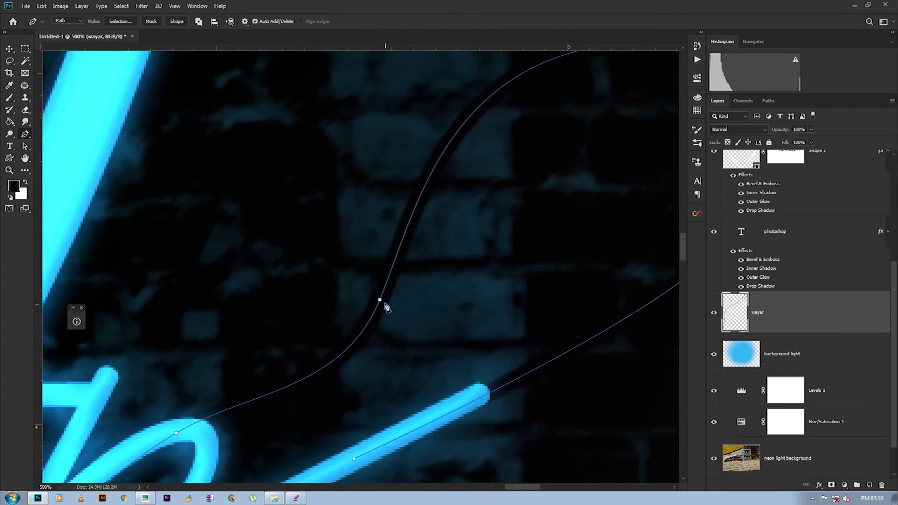
right_click(381, 302)
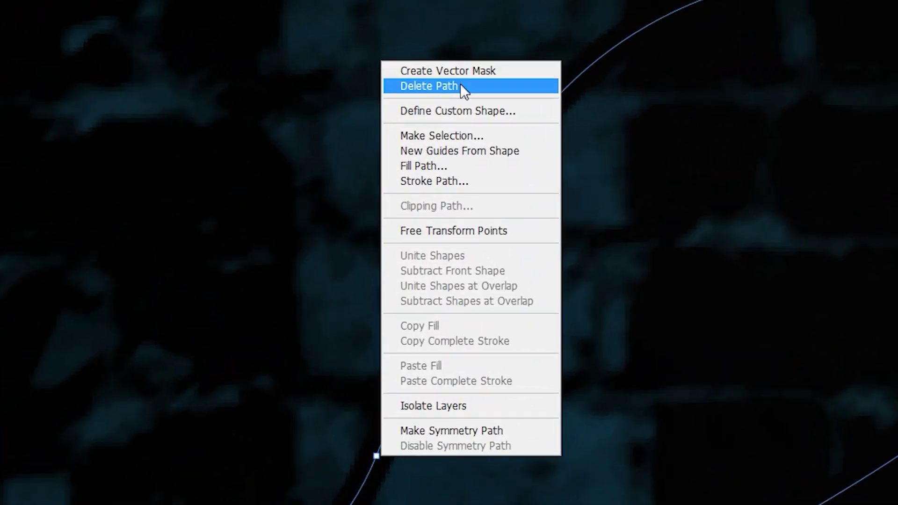
left_click(461, 86)
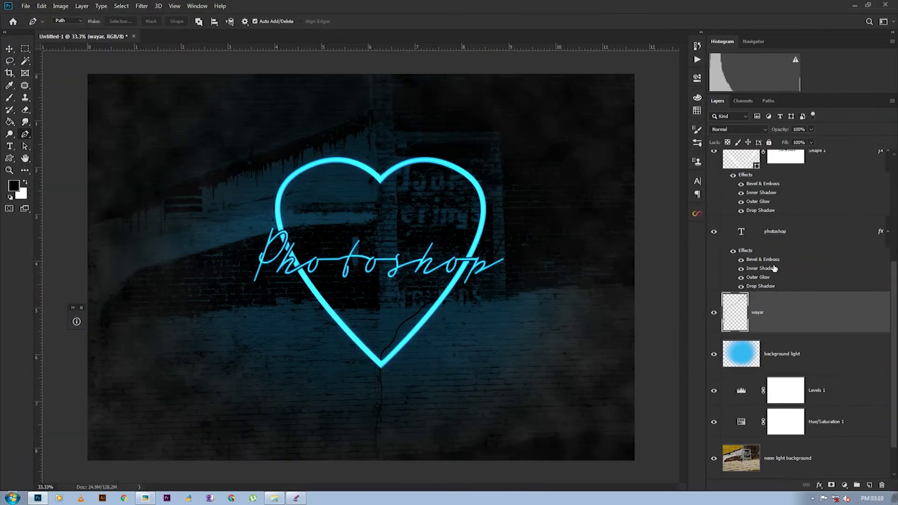
- Zoom out to see the heart and wire, then open the fx layer style list
scroll(467, 357, "up", 3)
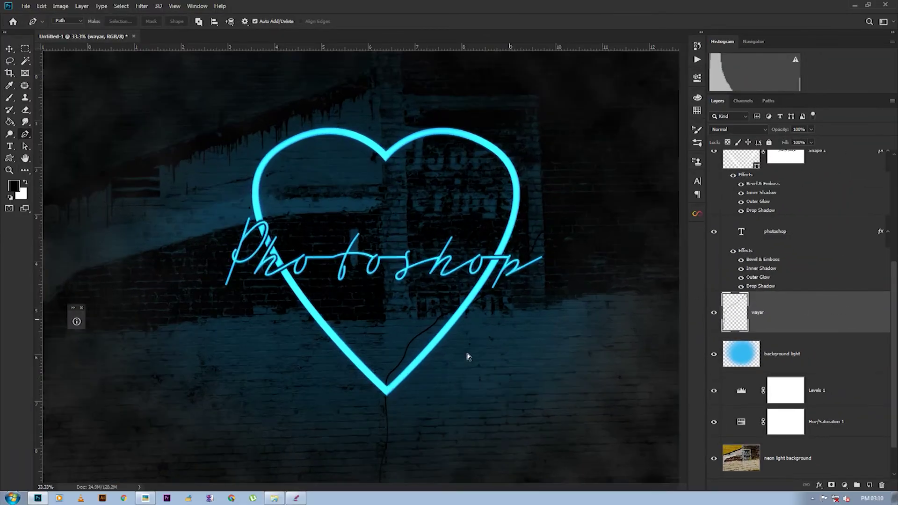
scroll(467, 239, "down", 1)
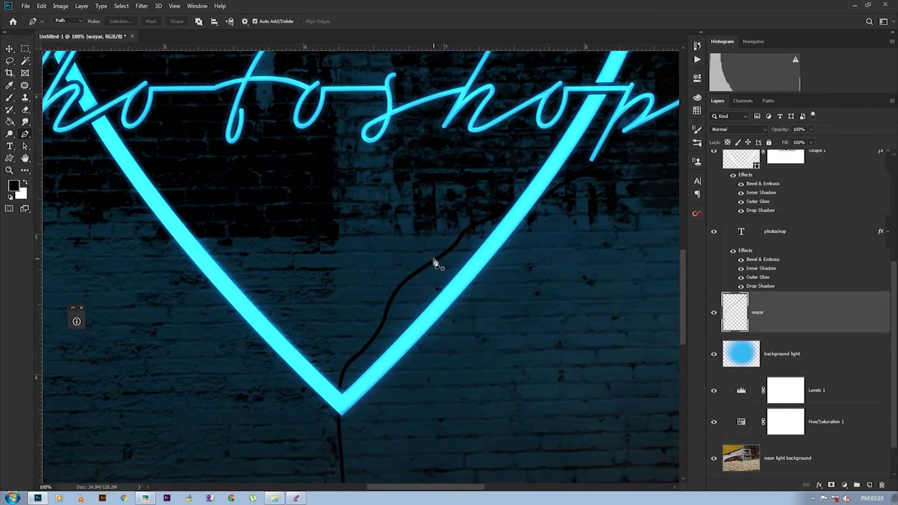
scroll(445, 261, "up", 2)
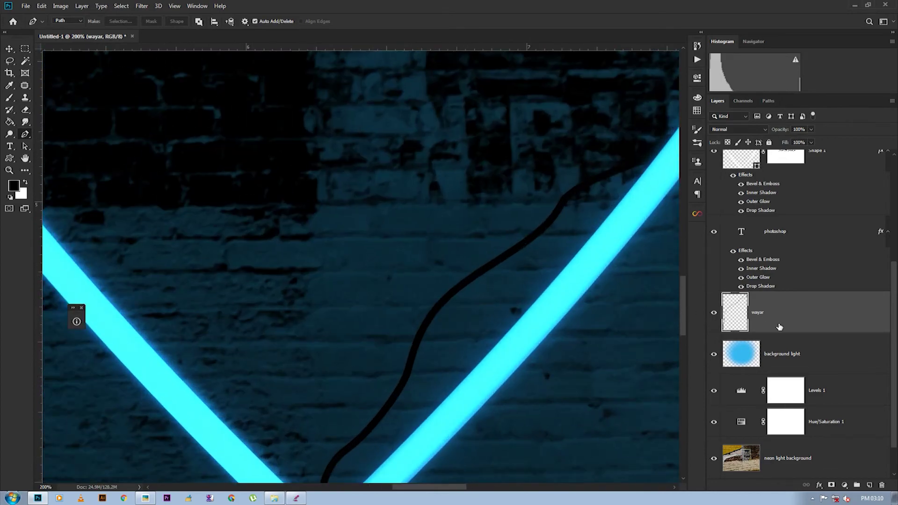
key("ctrl+minus")
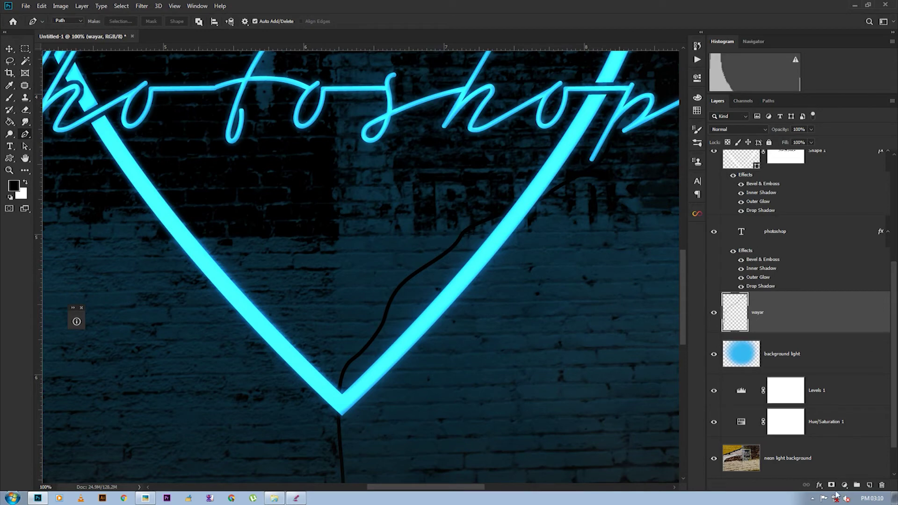
left_click(820, 486)
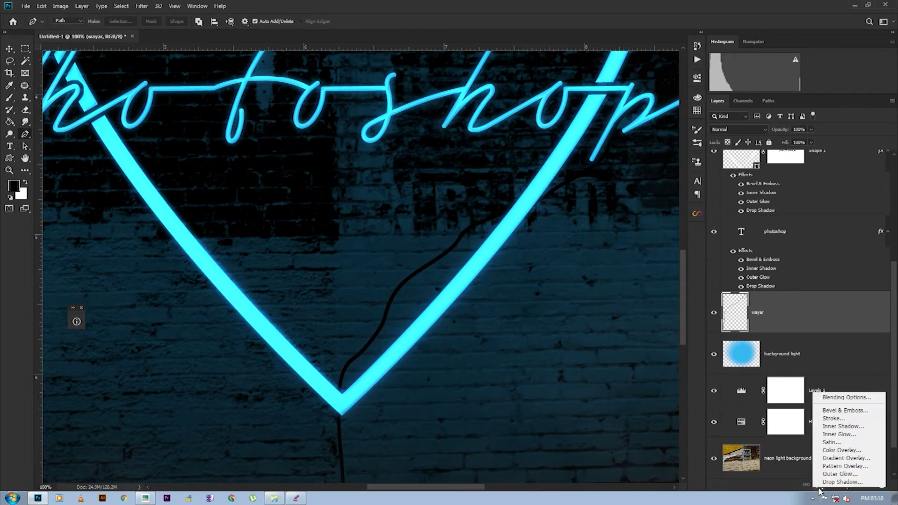
- Enable Inner Glow (15%, white, size 6) and Drop Shadow (50%, distance 6, spread 10, size 13), without Bevel & Emboss
left_click(844, 414)
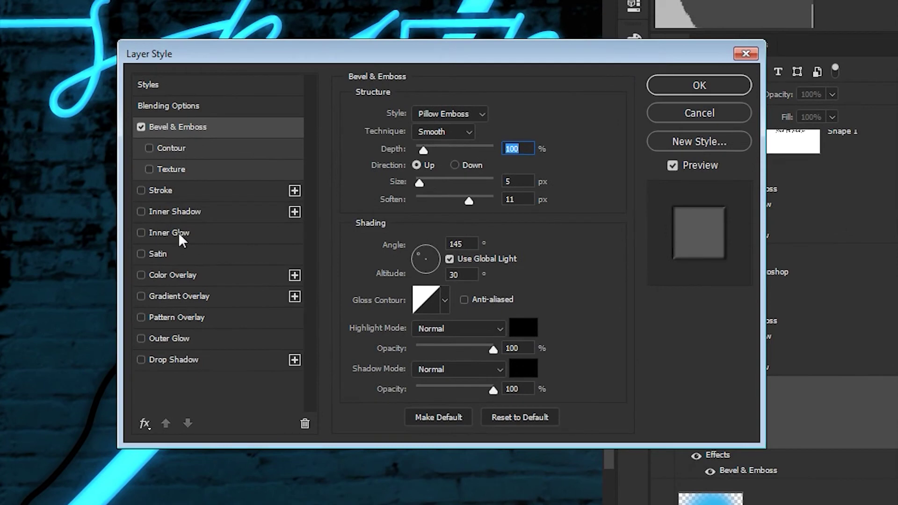
left_click(180, 233)
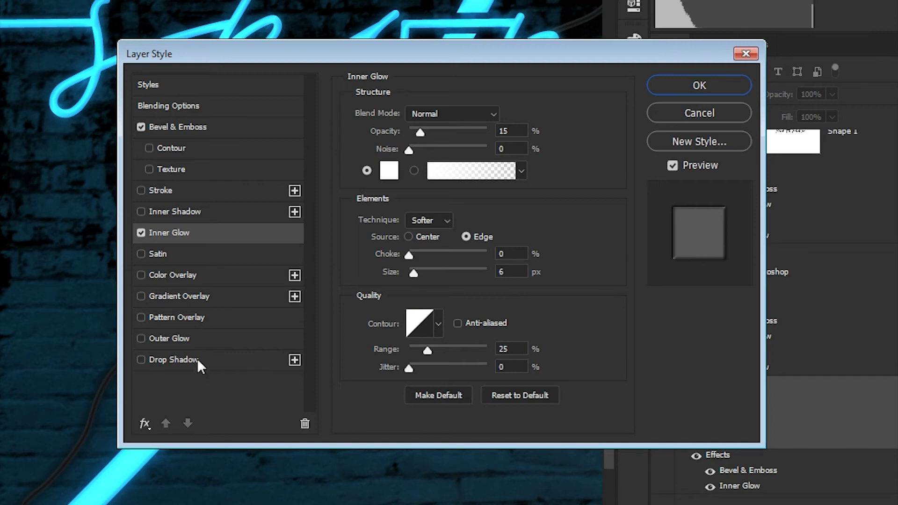
left_click(178, 359)
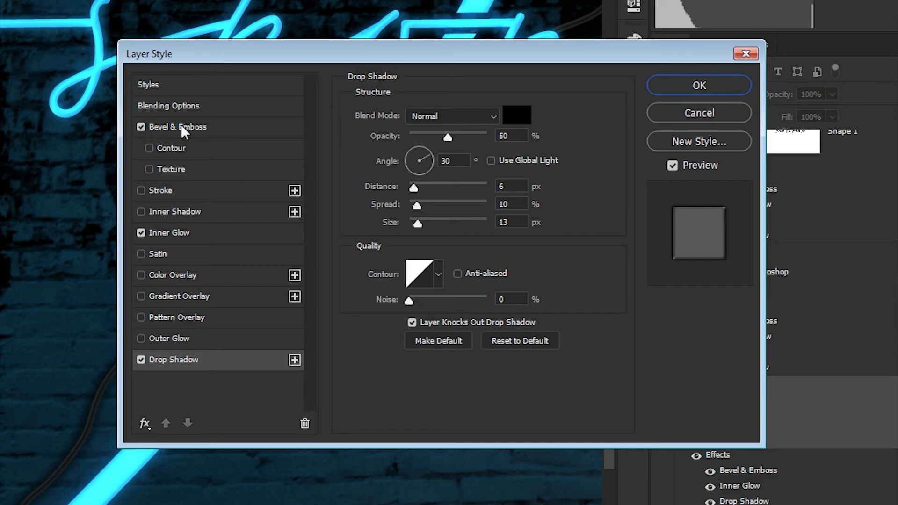
left_click(141, 127)
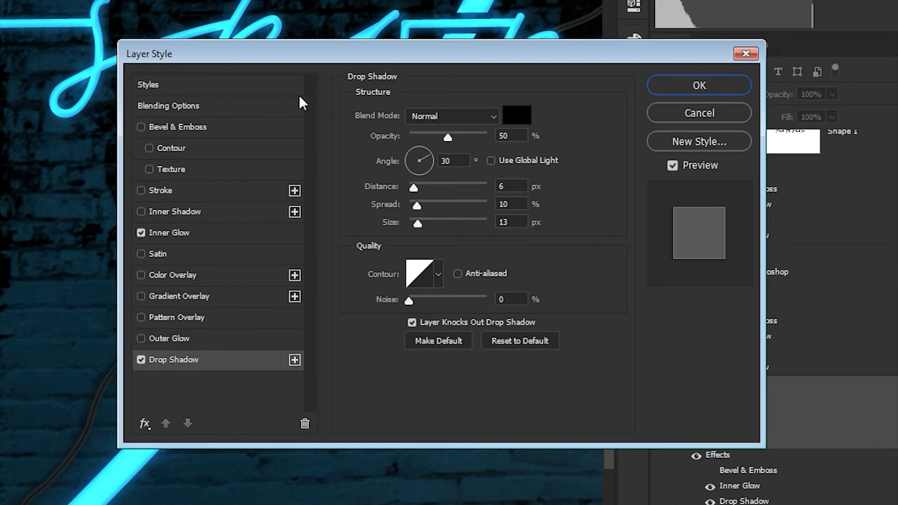
left_click(700, 85)
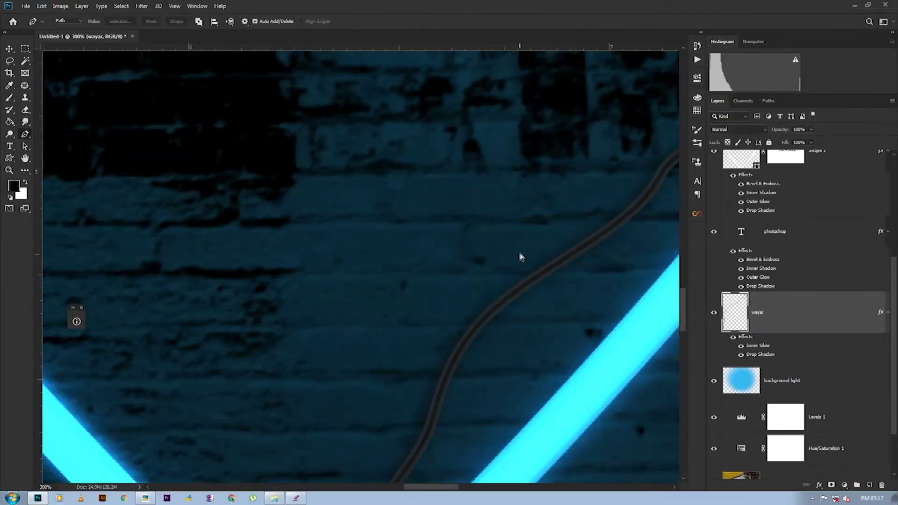
- Start a new wire path at the tip of the P, curving it upward
scroll(550, 251, "down", 5)
scroll(541, 311, "up", 2)
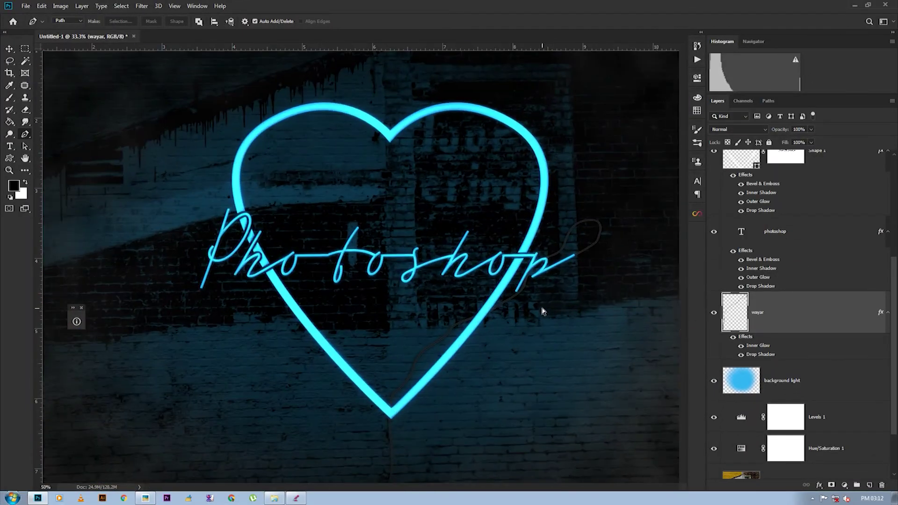
scroll(395, 247, "up", 2)
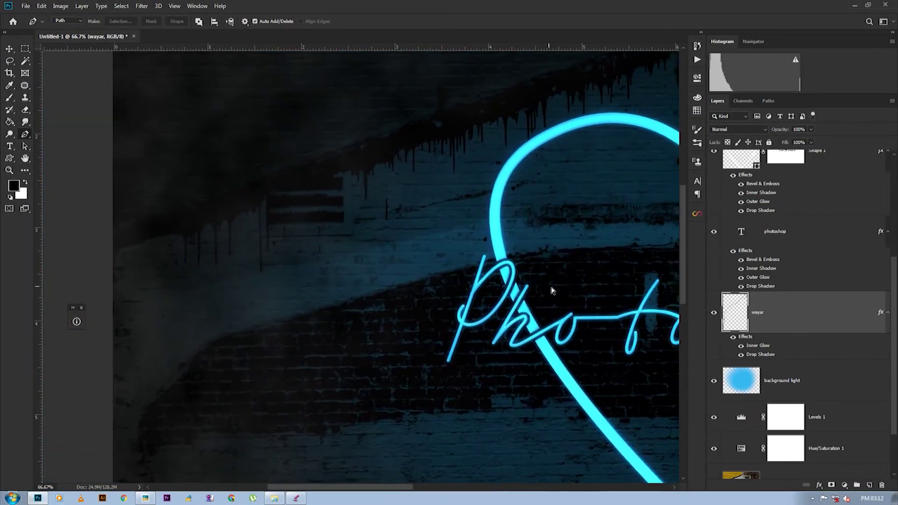
scroll(475, 301, "right", 3)
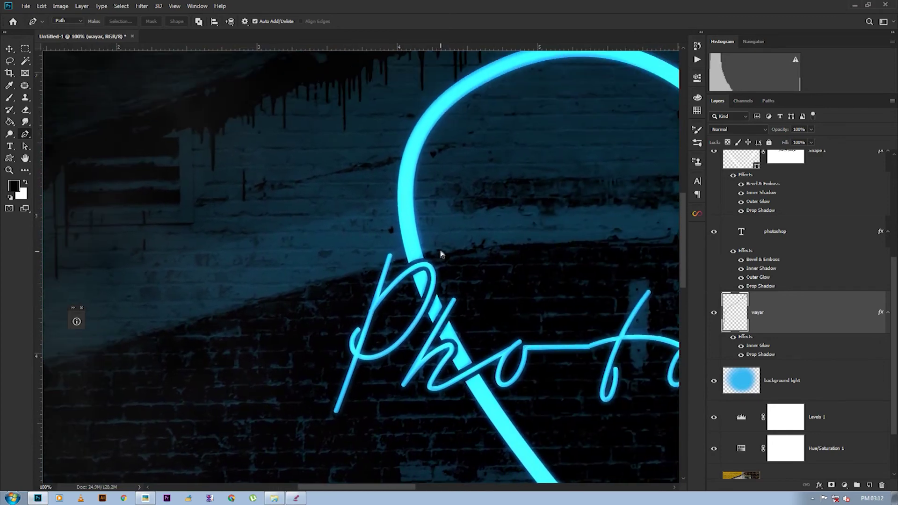
scroll(504, 258, "up", 2)
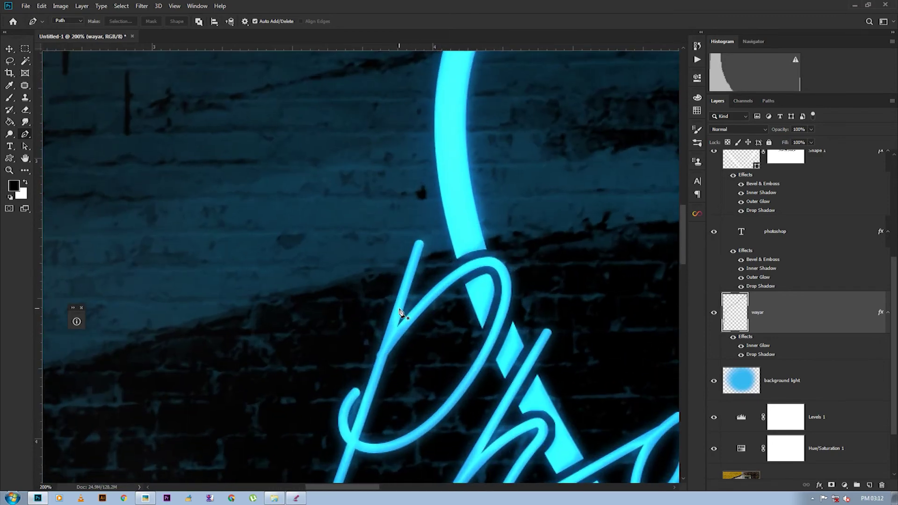
left_click(392, 329)
left_click_drag(430, 203, 430, 186)
- Add further curved anchors to extend the second wire path downward
scroll(429, 201, "down", 5)
scroll(429, 201, "right", 6)
scroll(433, 285, "down", 8)
scroll(433, 284, "right", 6)
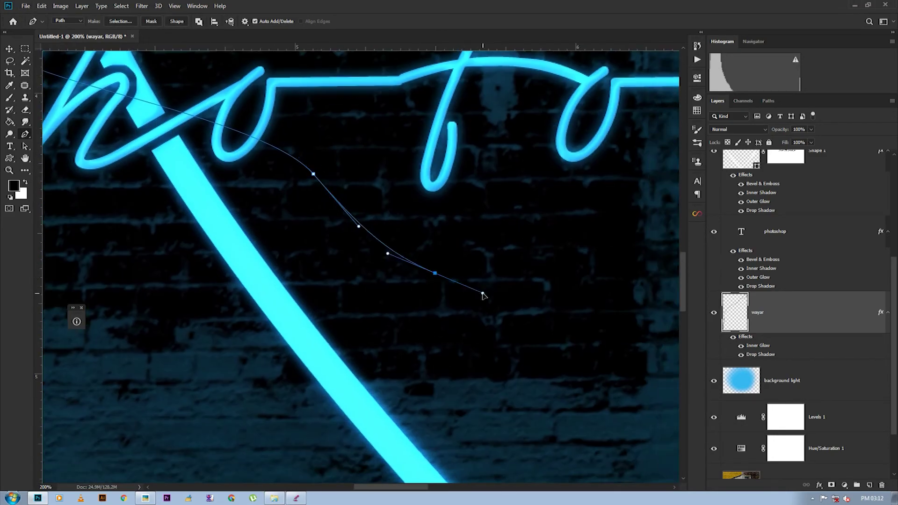
left_click(376, 77)
left_click_drag(405, 212, 403, 257)
left_click_drag(439, 331, 452, 347)
scroll(452, 347, "down", 3)
left_click_drag(443, 256, 449, 265)
scroll(471, 215, "up", 10)
scroll(471, 214, "left", 4)
scroll(445, 373, "right", 2)
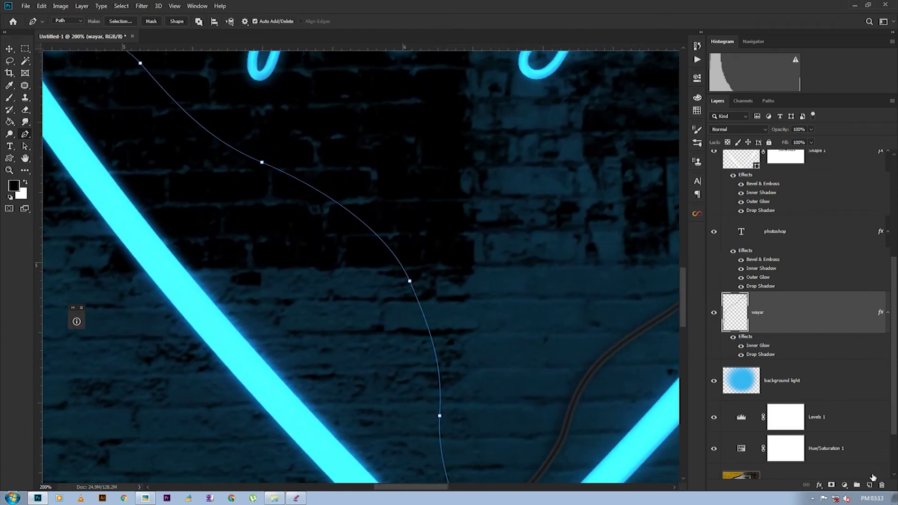
- Create a new layer and rename it 'wayar 2'
key("ctrl+shift+n")
key("Return")
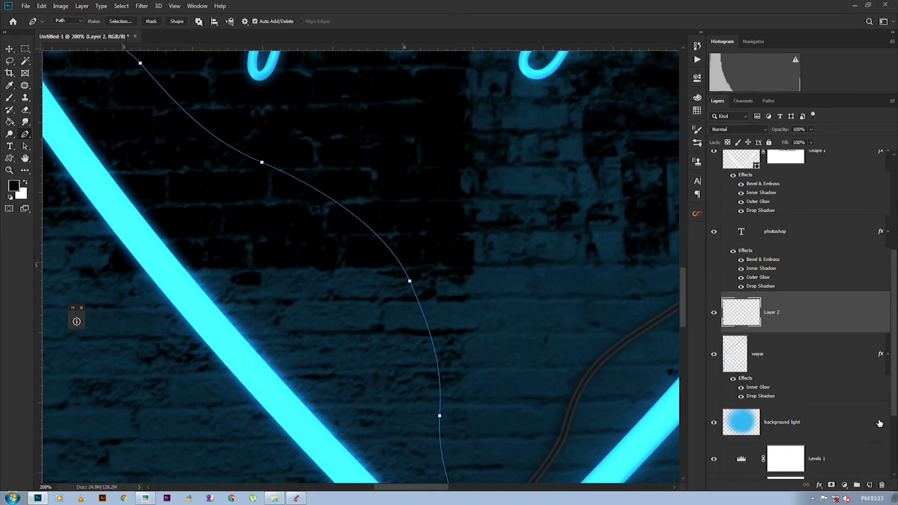
double_click(772, 312)
type("wayar 2")
key("Return")
- Stroke the path with the Brush onto wayar 2, then delete the guide path
right_click(391, 254)
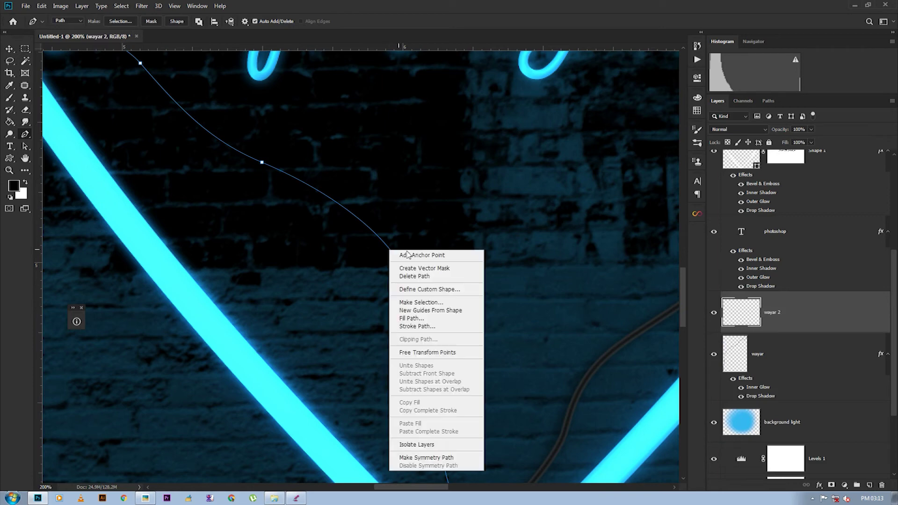
left_click(418, 326)
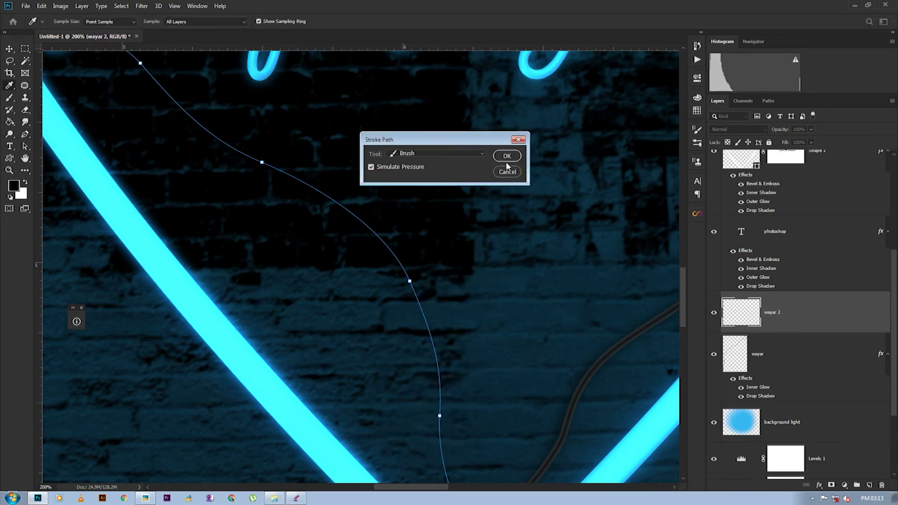
left_click(508, 157)
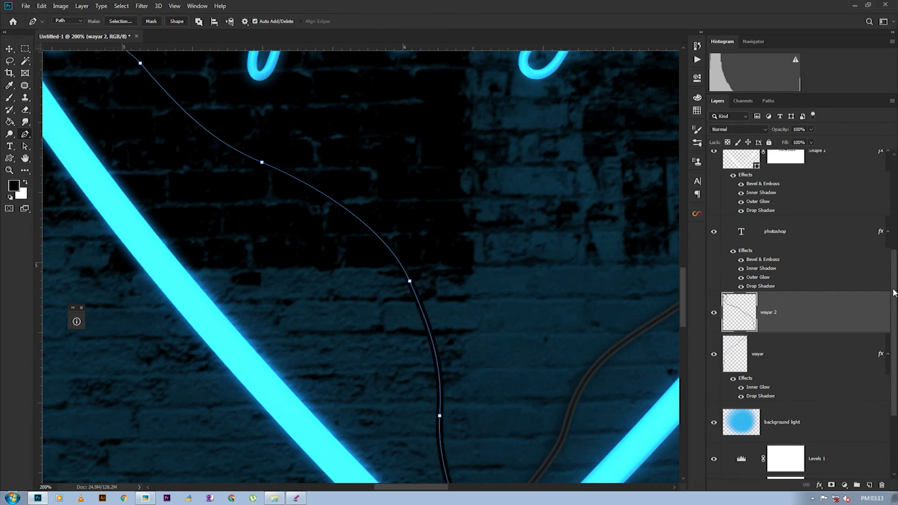
right_click(426, 106)
left_click(451, 132)
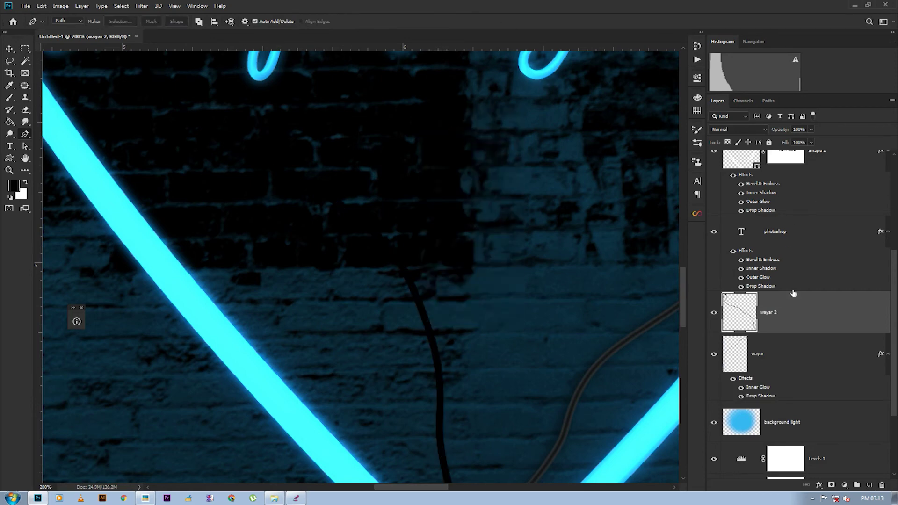
- Copy the layer style from the wayar layer and paste it onto wayar 2
left_click(747, 379)
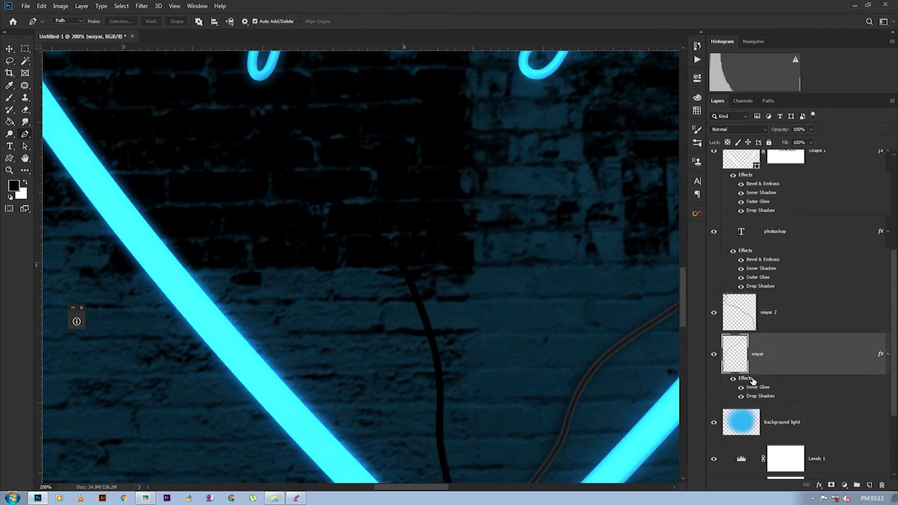
right_click(747, 381)
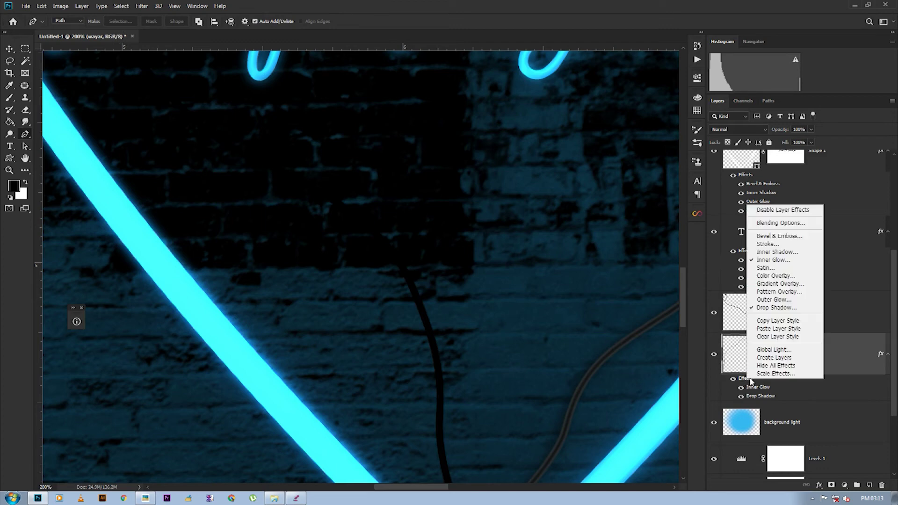
left_click(779, 322)
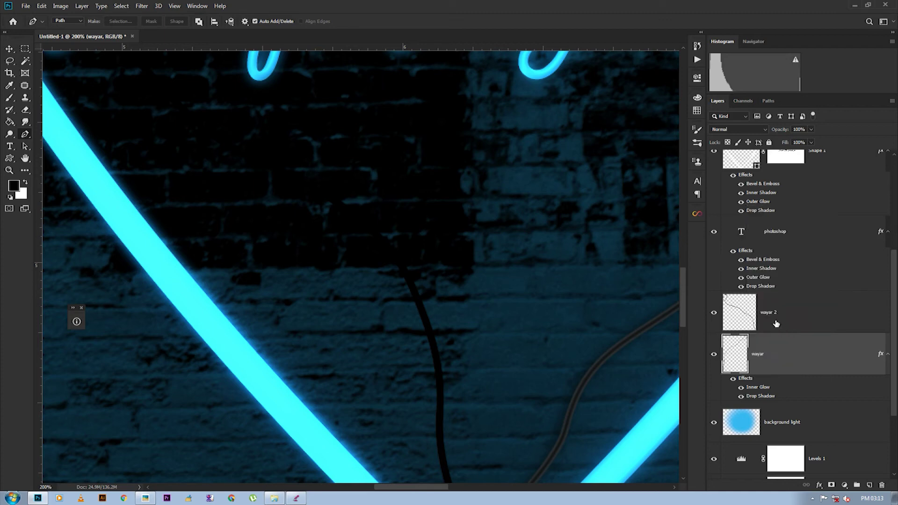
left_click(773, 319)
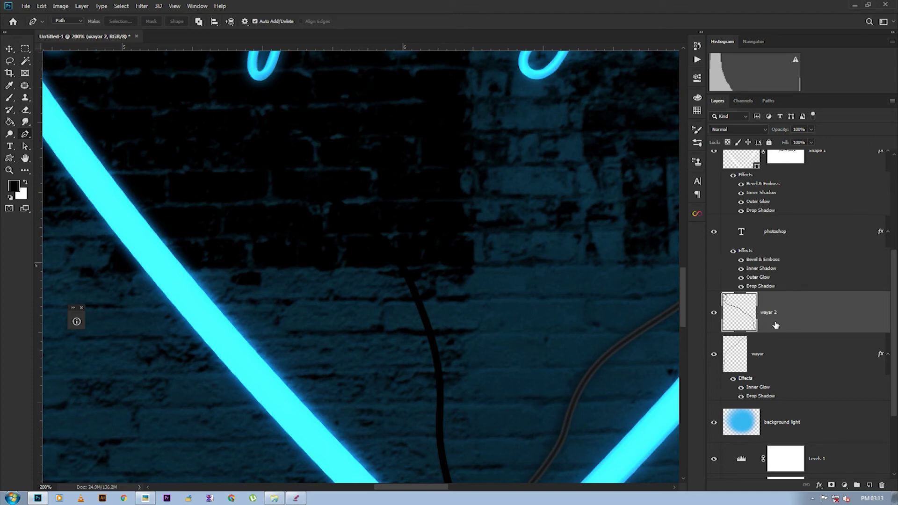
right_click(773, 325)
left_click(692, 317)
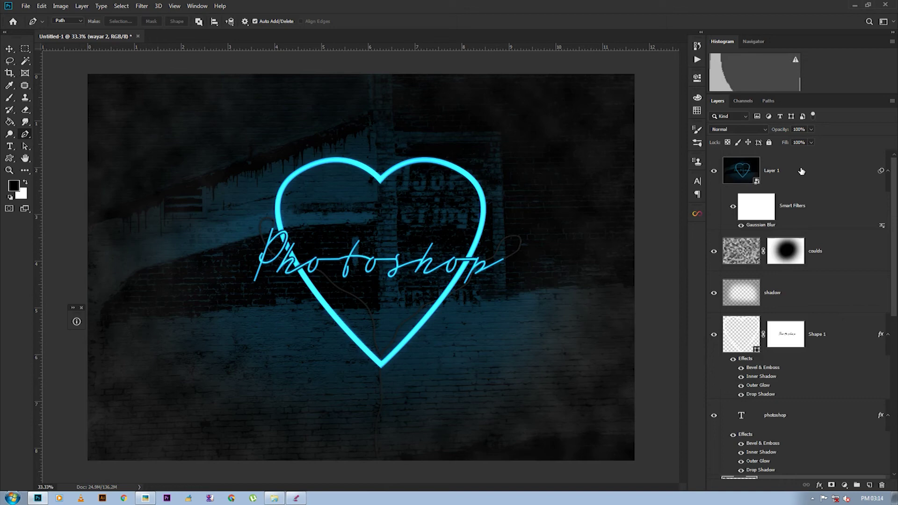
- Merge all visible layers into a new top layer and convert it to a smart object
left_click(803, 168)
key("ctrl+alt+a")
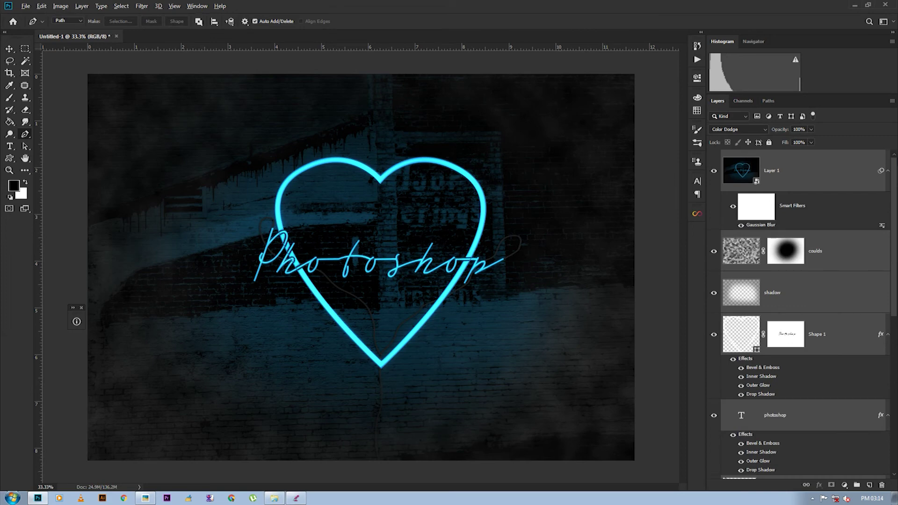
key("ctrl+shift+alt+e")
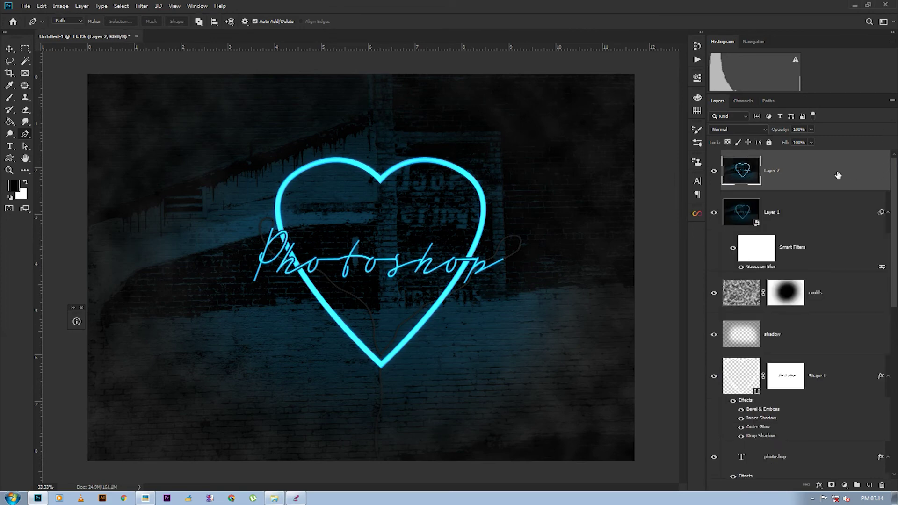
right_click(826, 181)
left_click(746, 225)
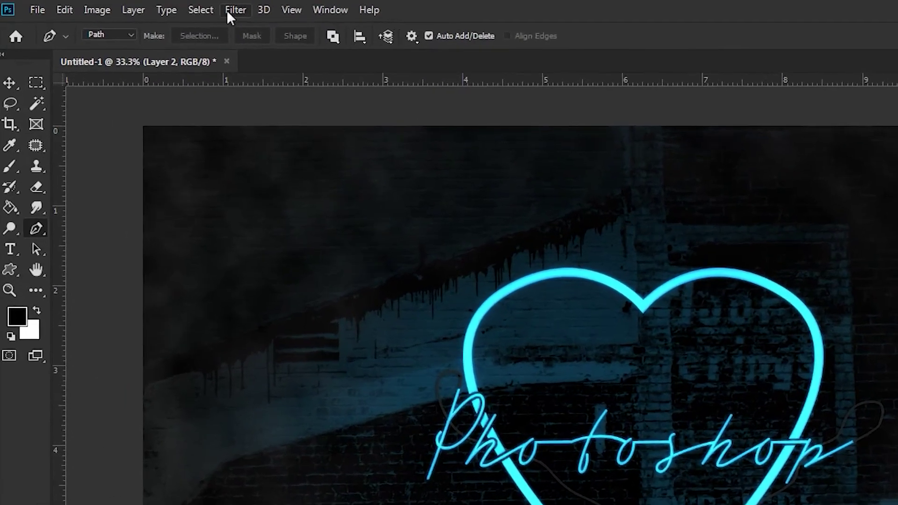
- Apply Smart Sharpen with 75% amount and 1.0 px radius
left_click(138, 9)
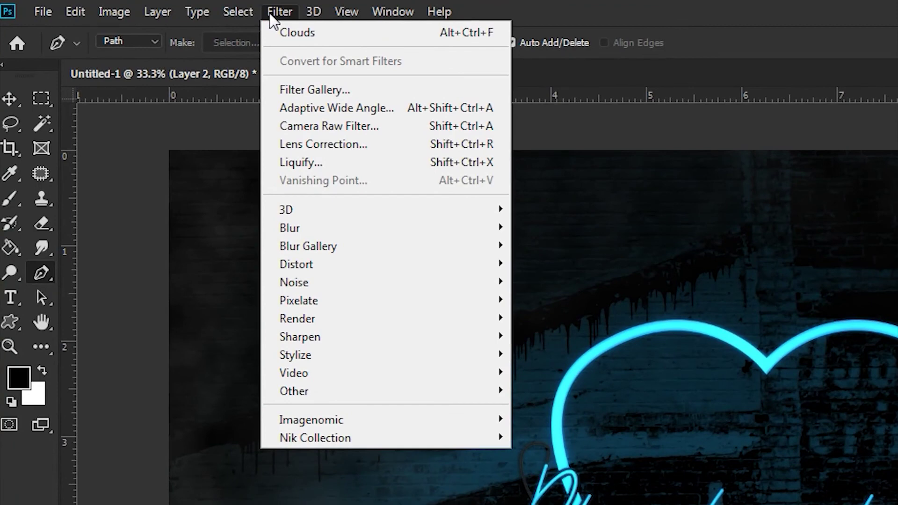
mouse_move(327, 337)
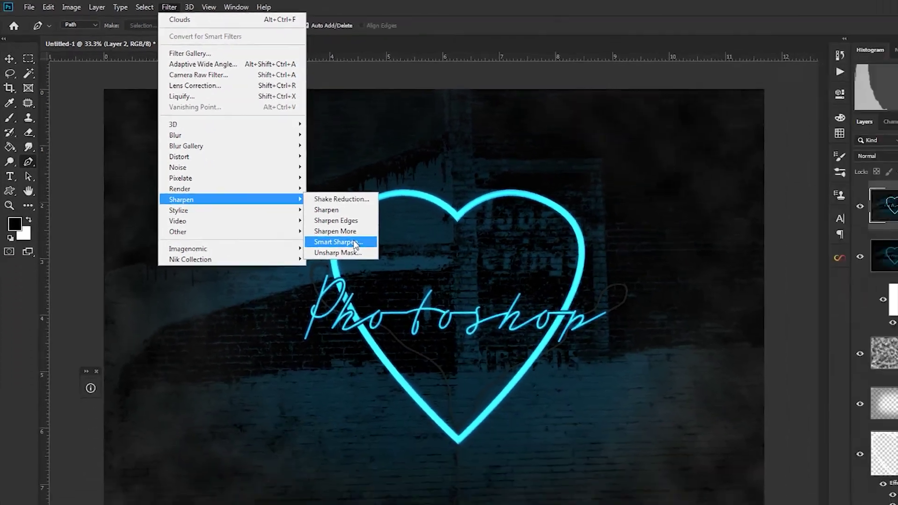
left_click(592, 408)
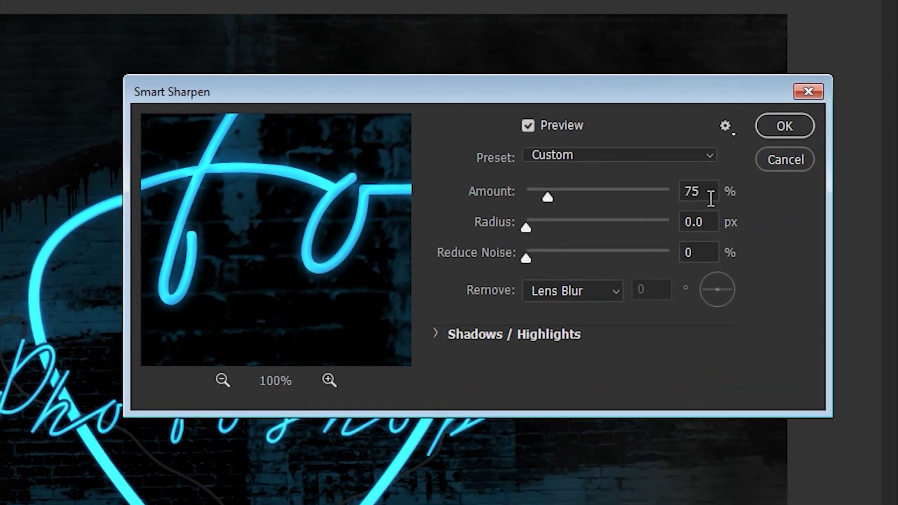
double_click(710, 200)
type("75")
key("Tab")
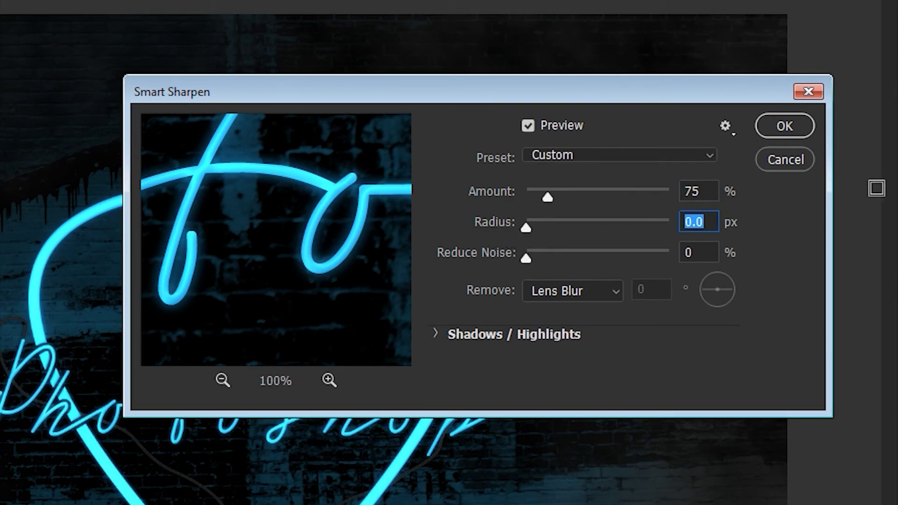
type("1.")
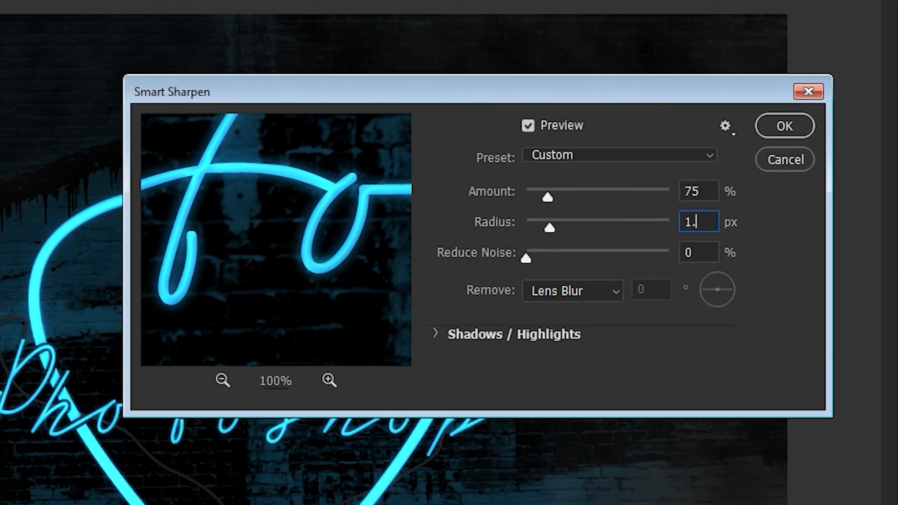
type("0")
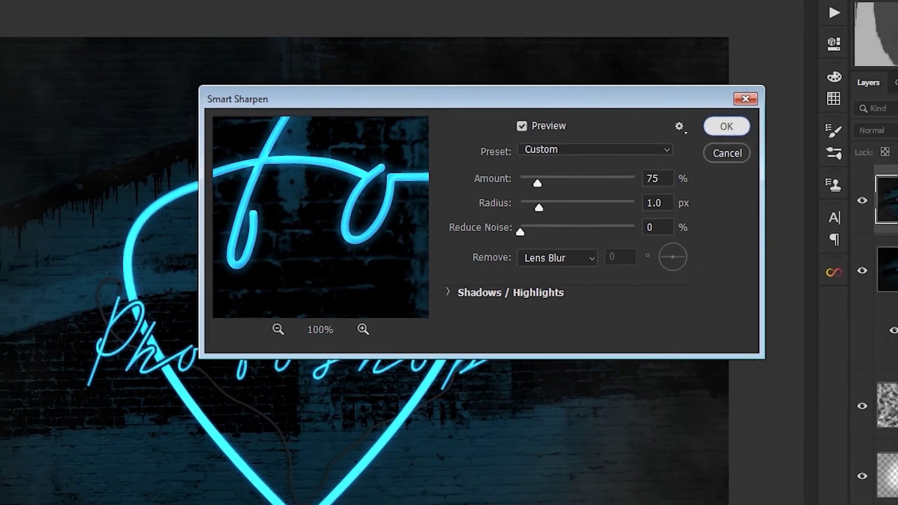
left_click(793, 122)
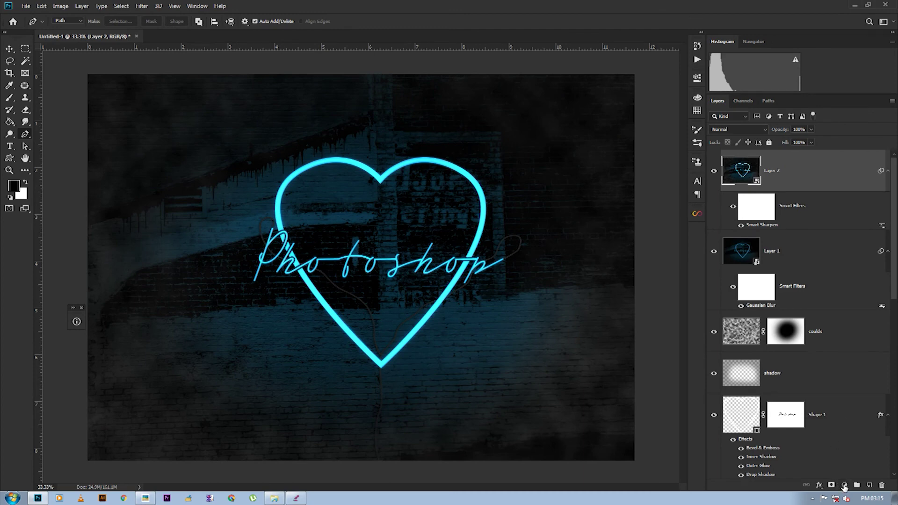
- Add a Gradient Map adjustment layer at the top of the stack
left_click(844, 486)
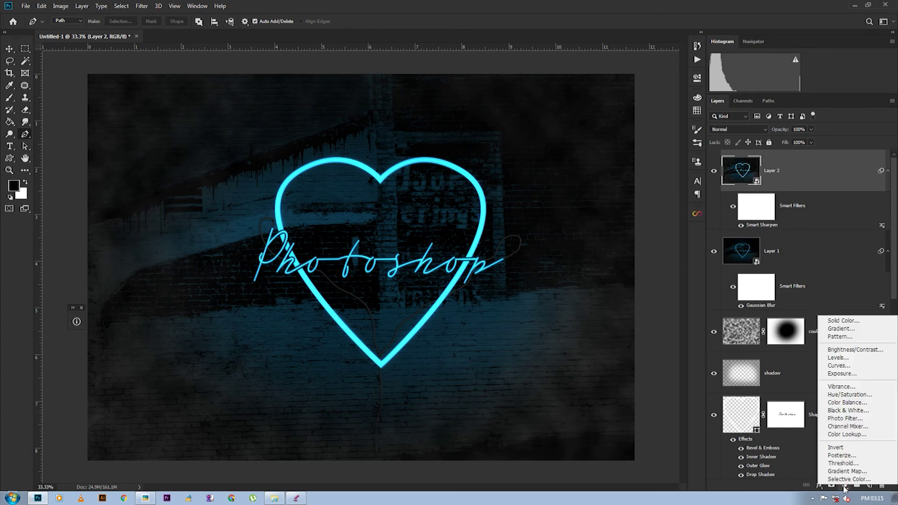
left_click(848, 411)
key("ctrl+z")
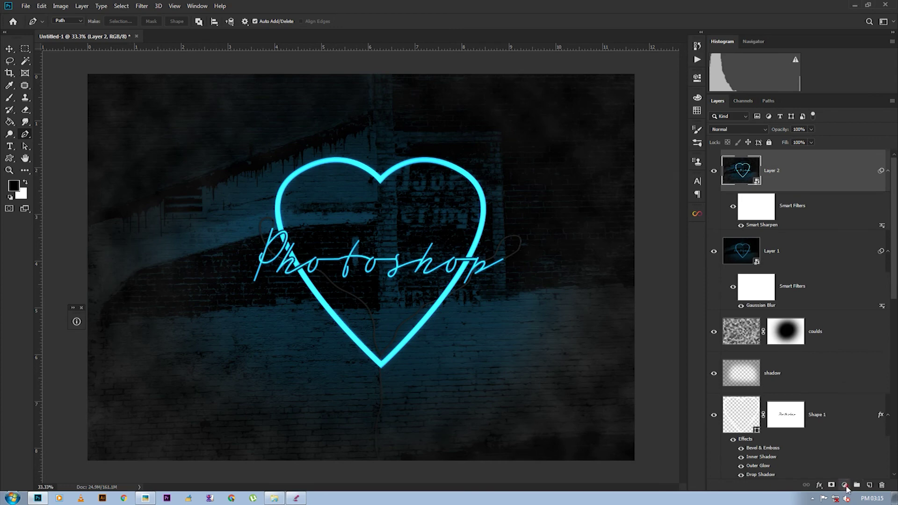
left_click(845, 485)
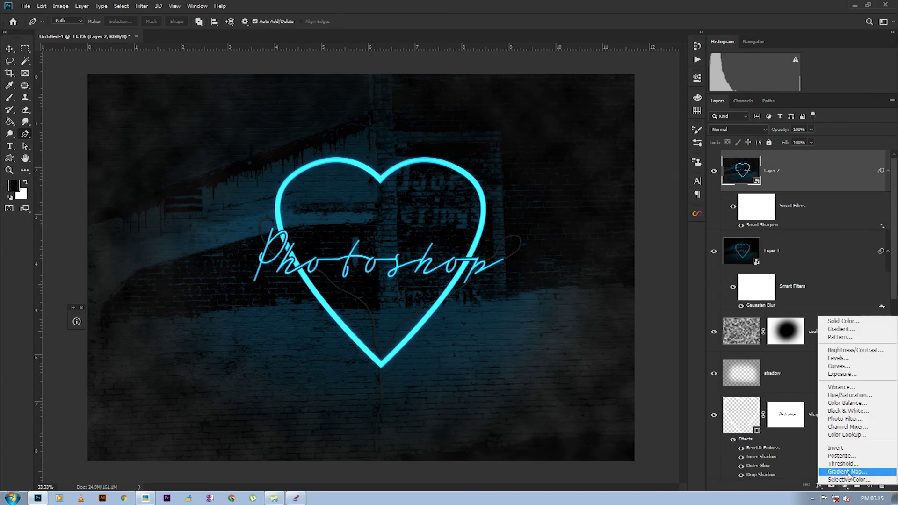
left_click(847, 472)
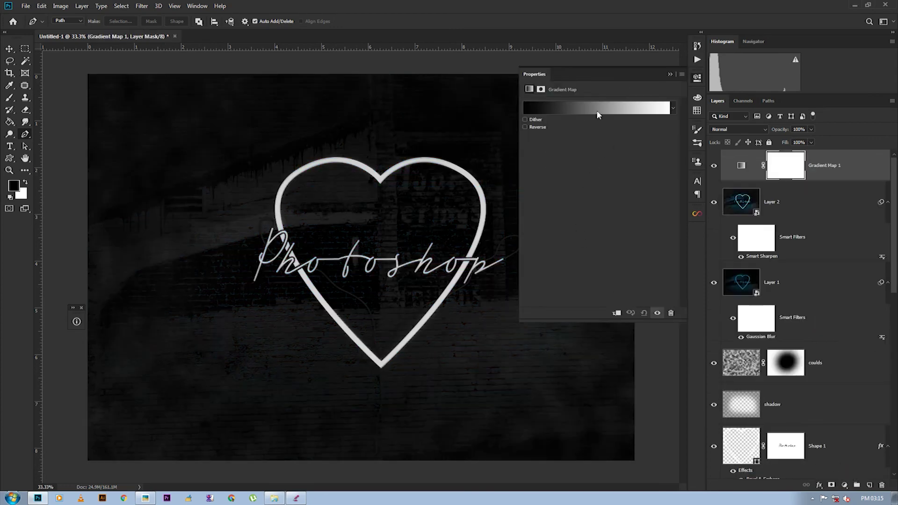
- Set the gradient map to run from blue to magenta
left_click(602, 113)
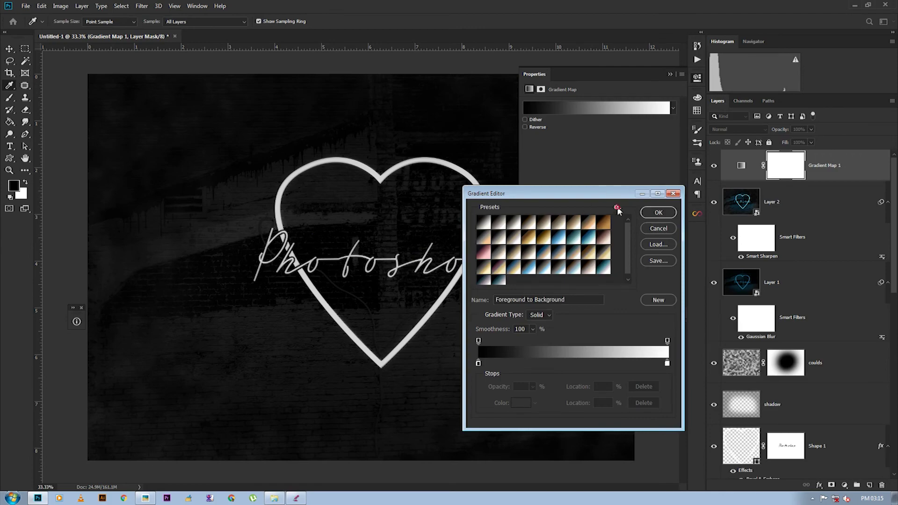
left_click(617, 207)
left_click(650, 303)
left_click(423, 184)
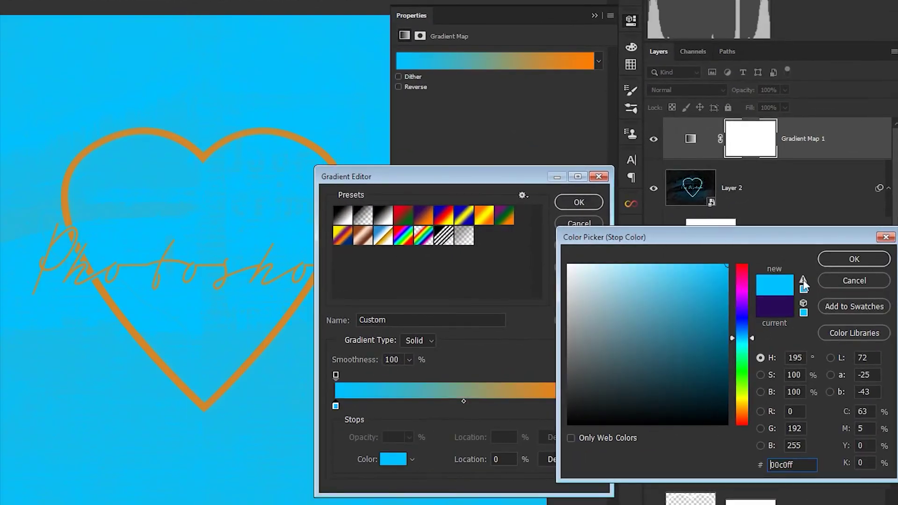
left_click(854, 259)
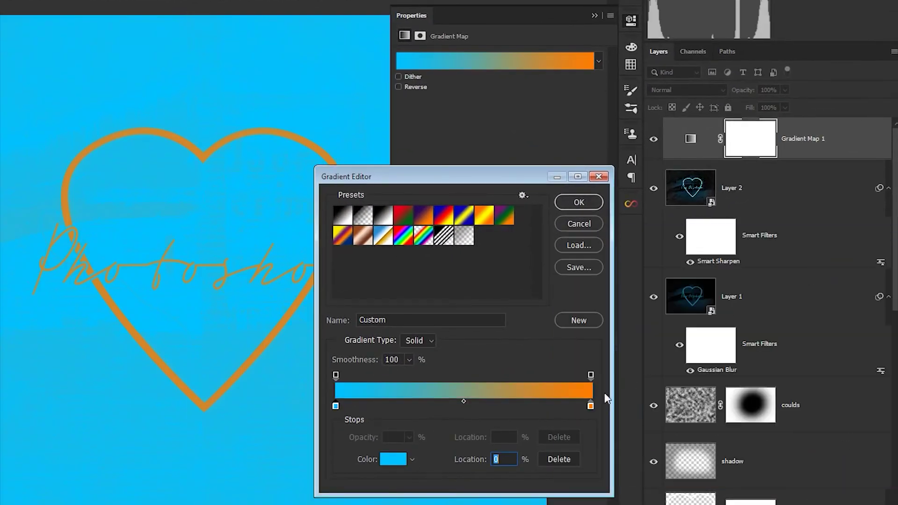
double_click(591, 406)
left_click_drag(740, 414, 743, 333)
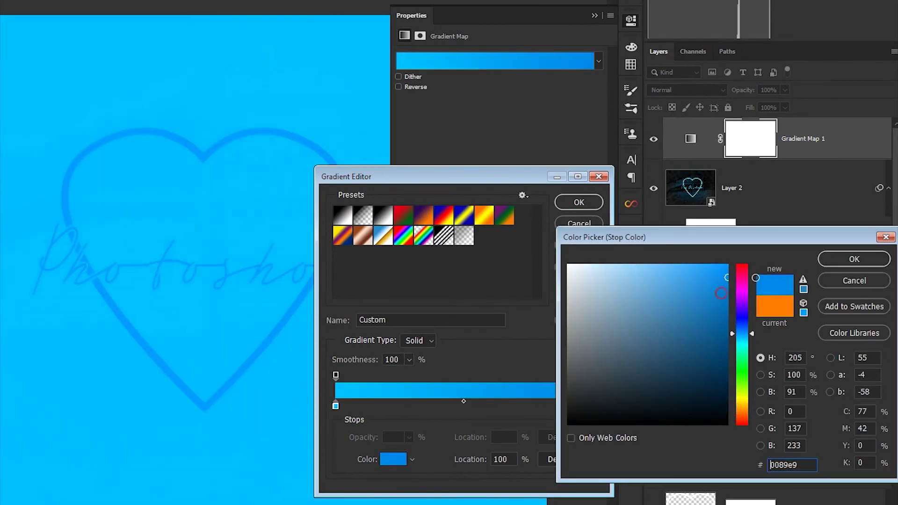
left_click_drag(743, 333, 743, 292)
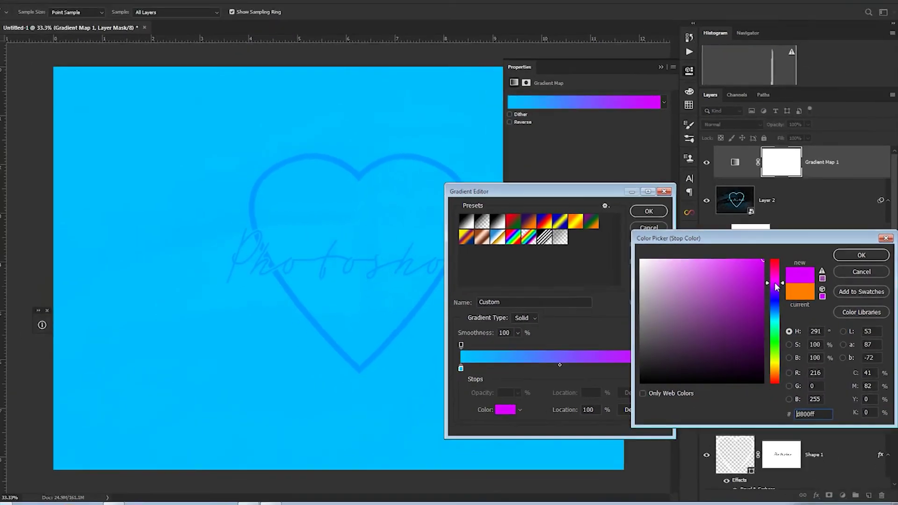
left_click(854, 259)
left_click(659, 212)
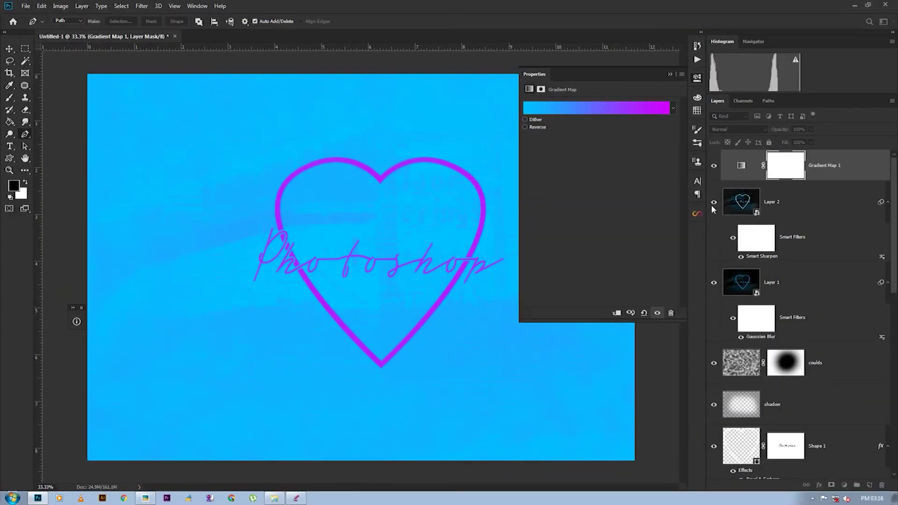
left_click(671, 74)
- Set the gradient map layer to Screen blend mode at 5% opacity
key("p")
left_click(755, 130)
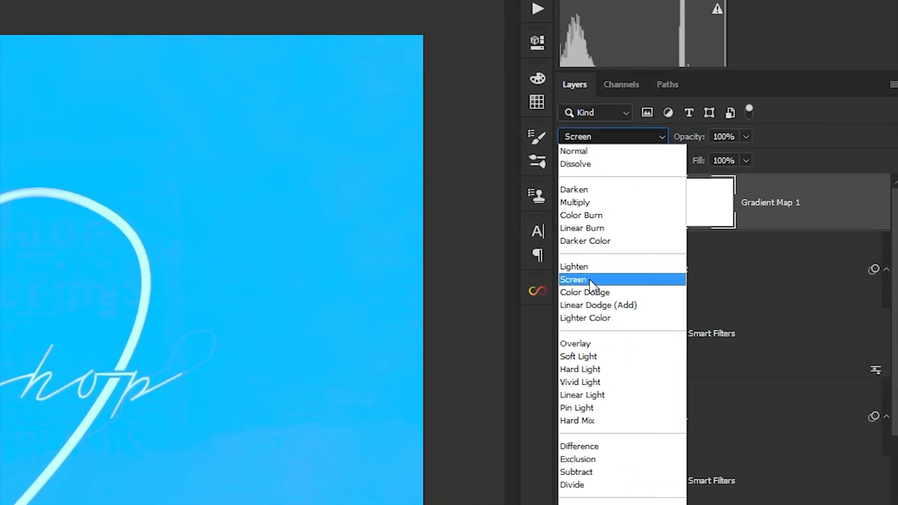
left_click(590, 280)
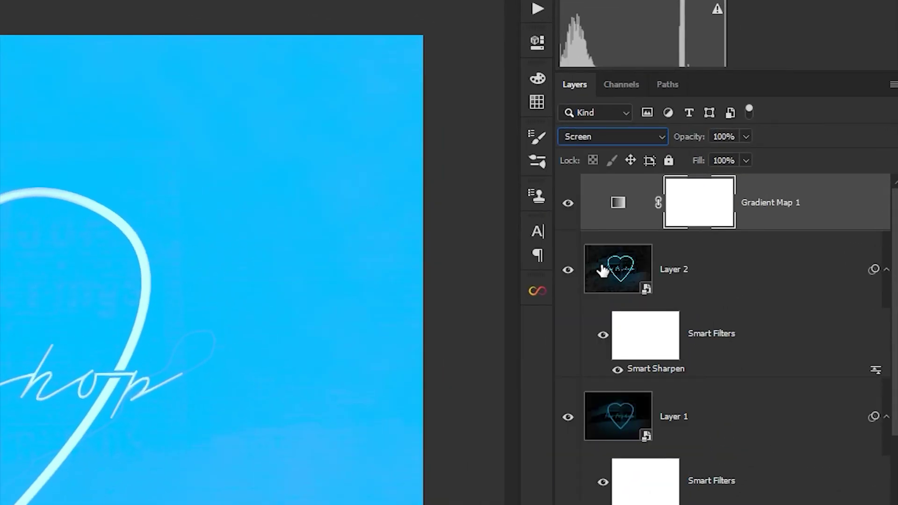
left_click(747, 138)
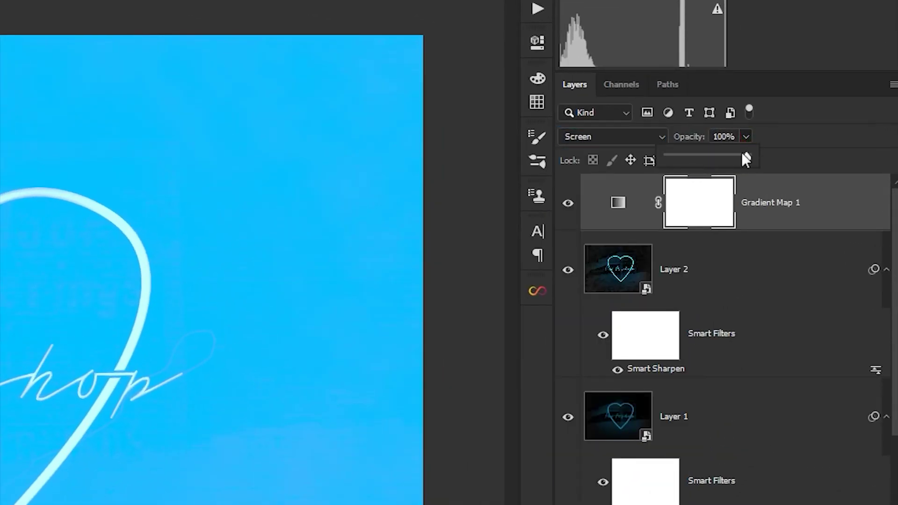
left_click_drag(723, 158, 675, 158)
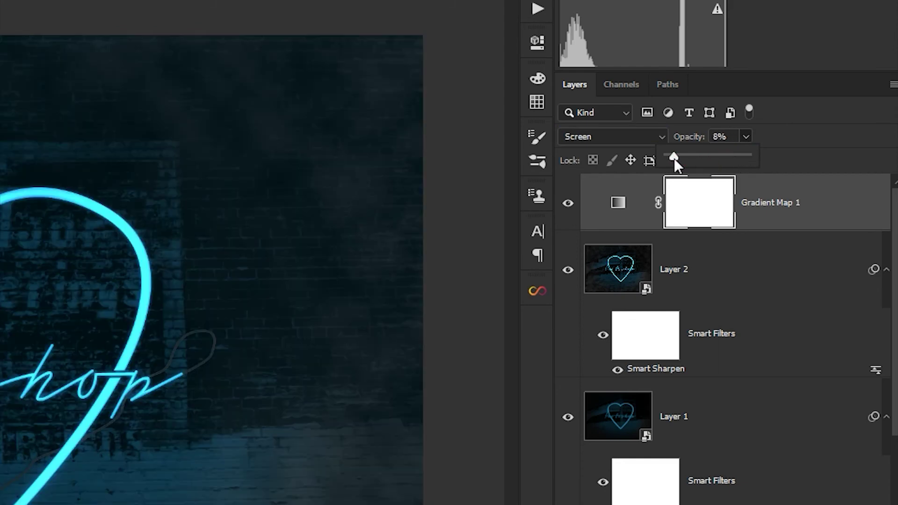
left_click(696, 83)
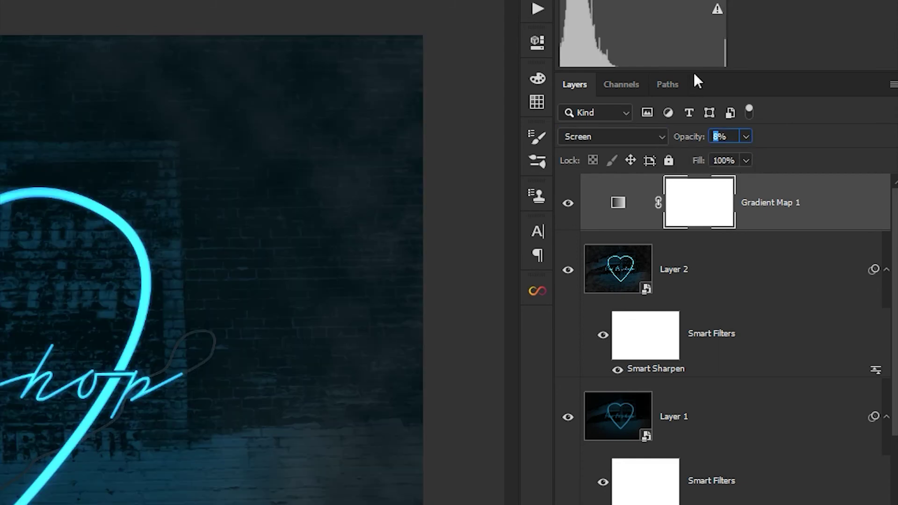
type("10")
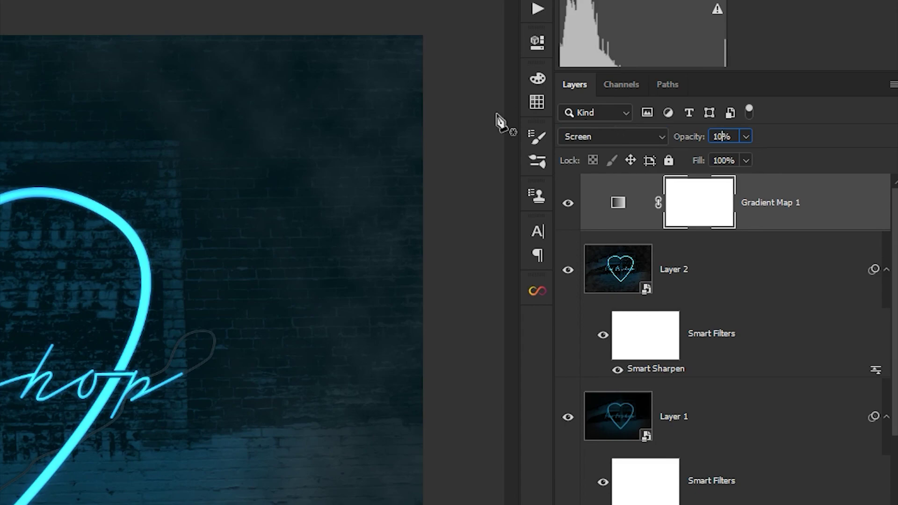
key("Return")
type("5")
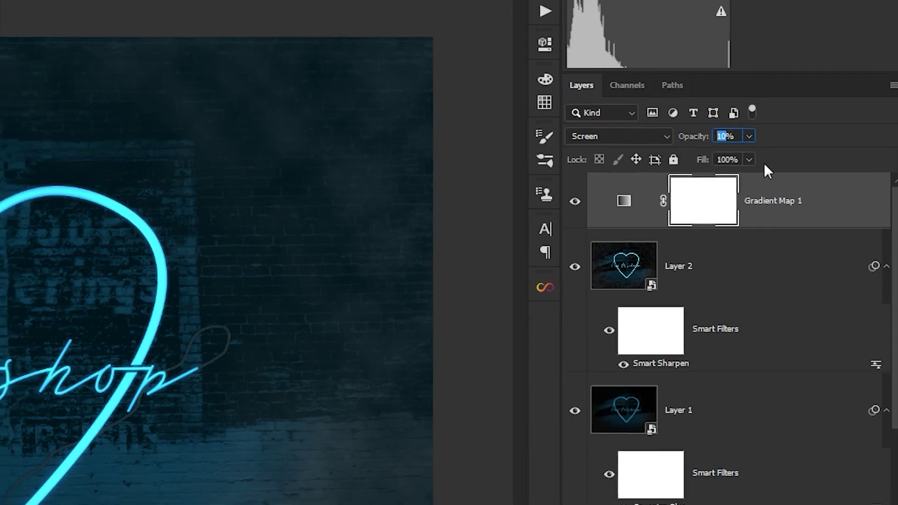
key("Return")
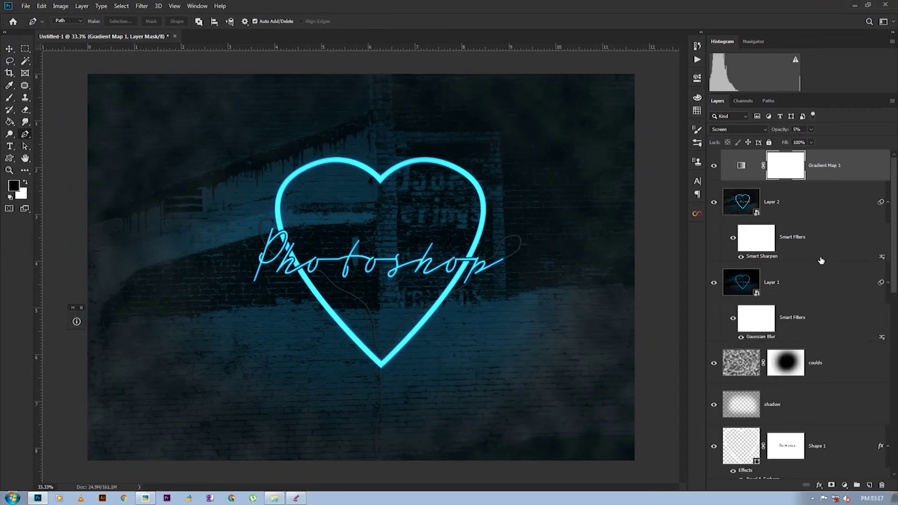